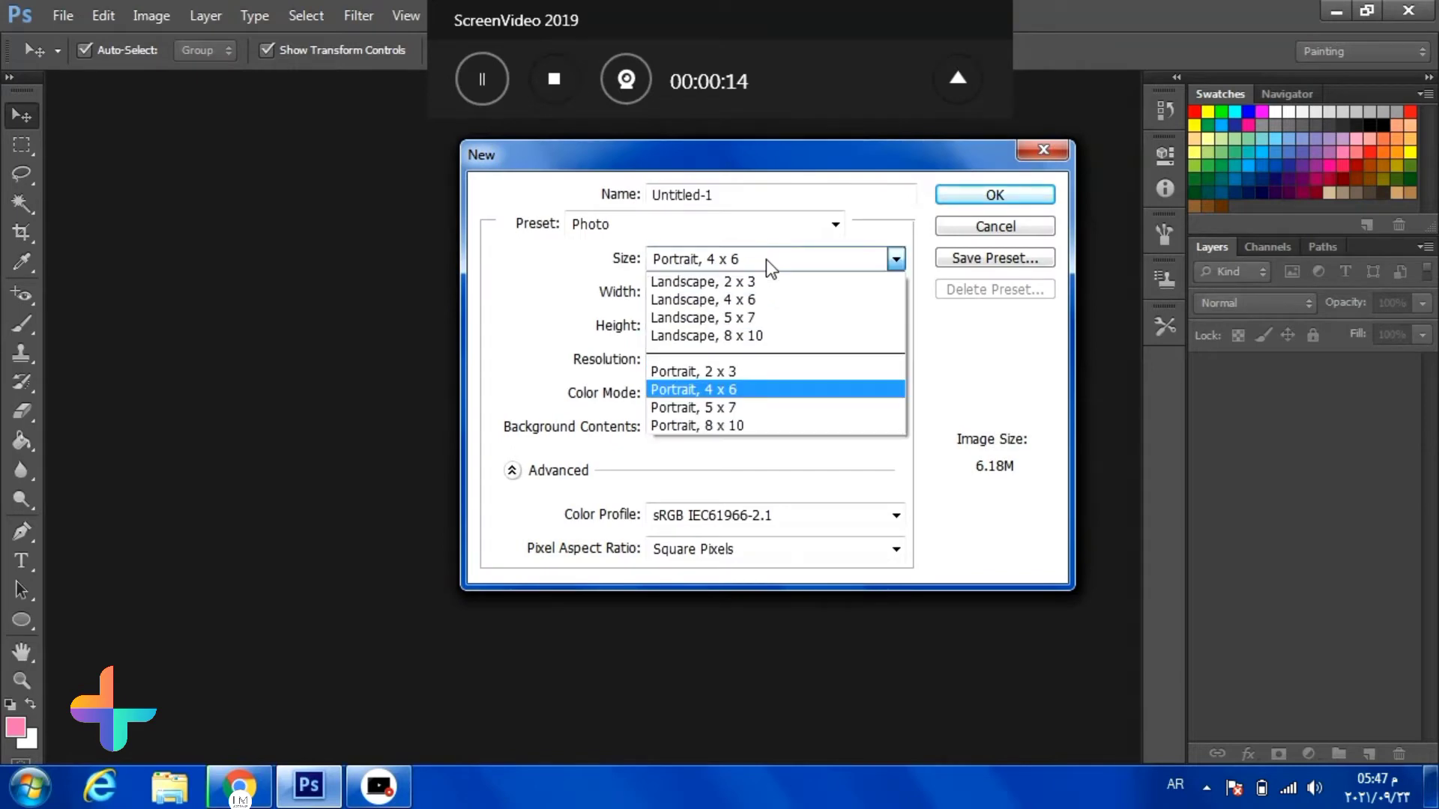
Set the new photo document's size to Portrait, 4 x 6 and name it "تصميم دعائي"
{"action": "left_click", "coordinate": [668, 390]}
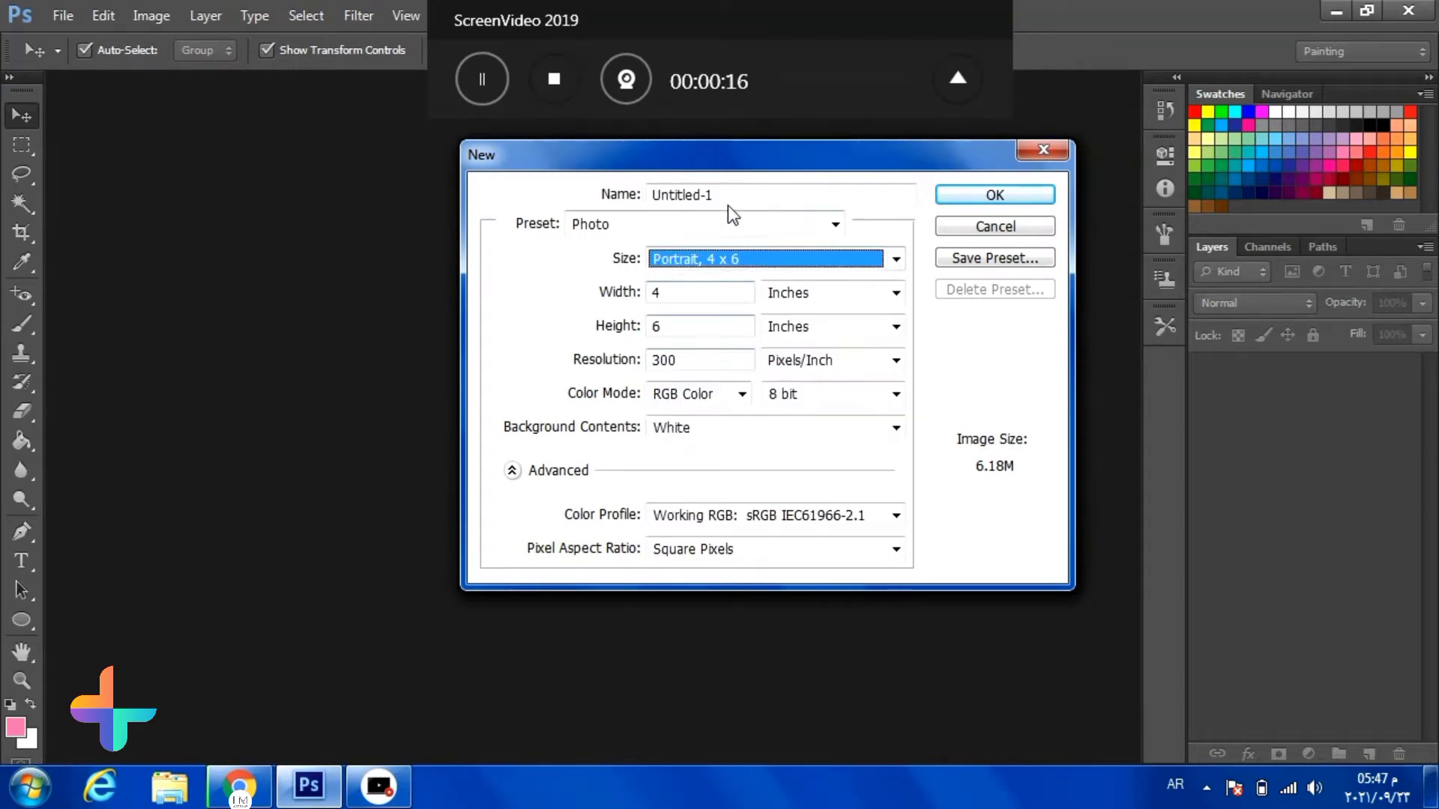
{"action": "left_click_drag", "start_coordinate": [738, 195], "coordinate": [578, 217]}
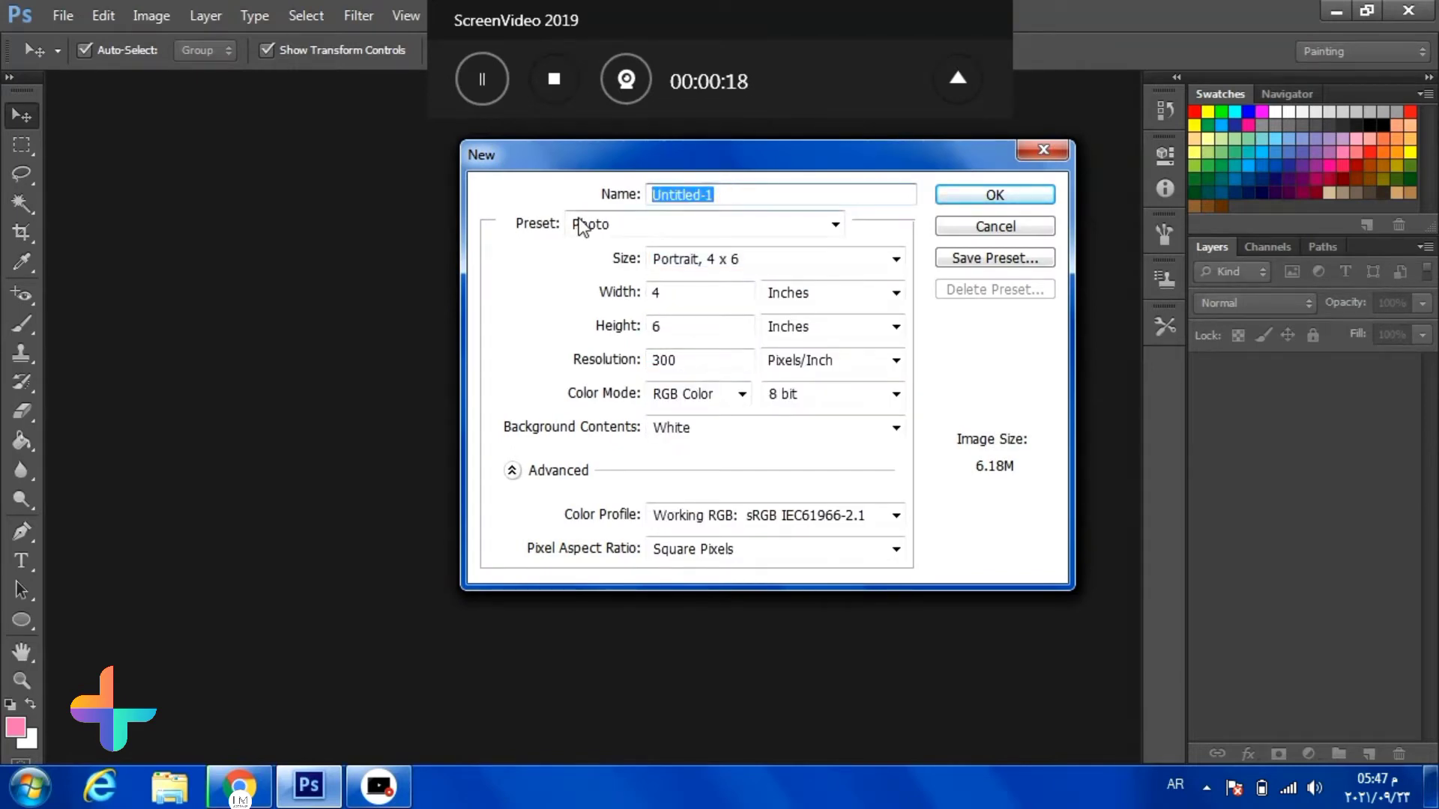
{"action": "type", "text": "ت"}
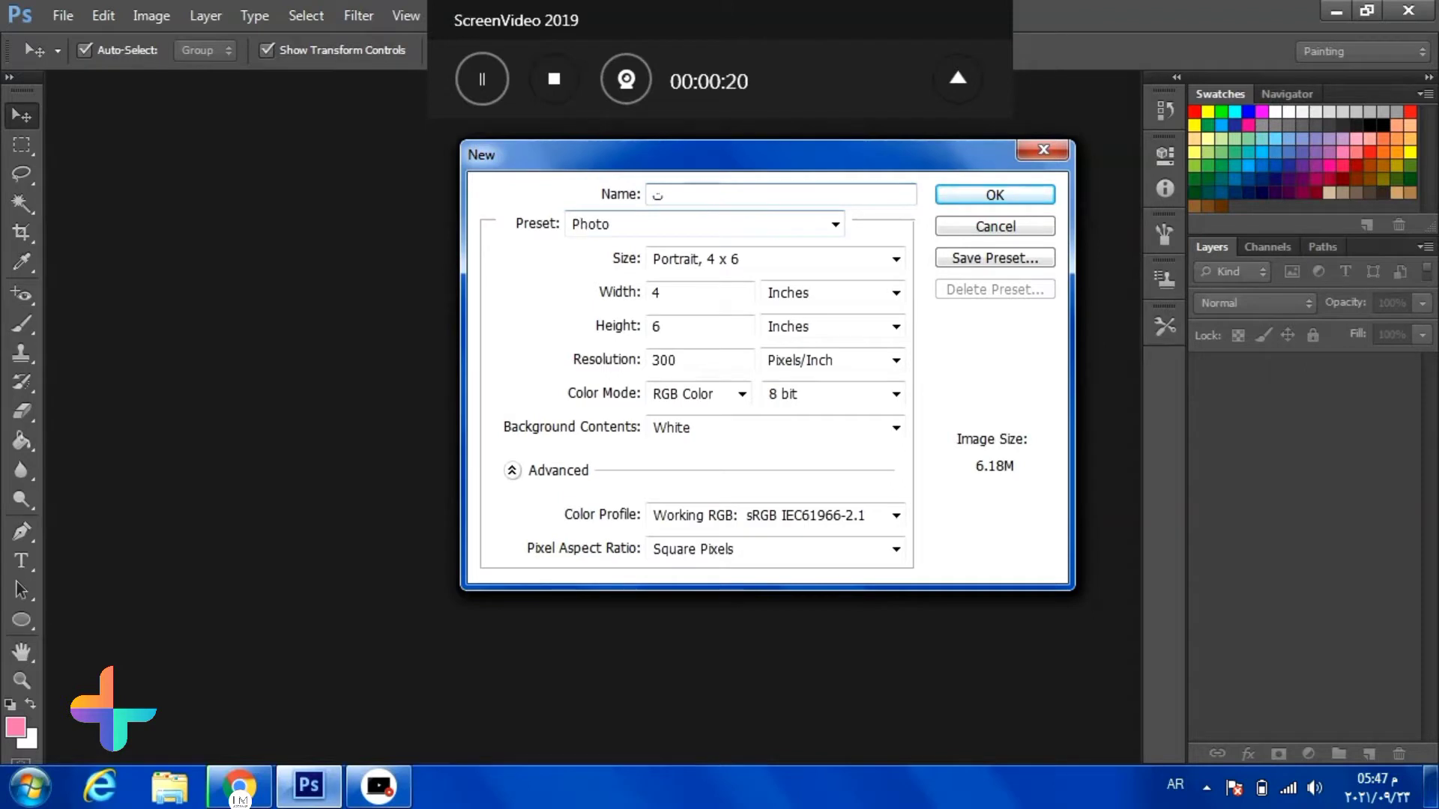
{"action": "type", "text": "صمي"}
{"action": "type", "text": "م دعا"}
{"action": "type", "text": "ئي "}
{"action": "type", "text": "١"}
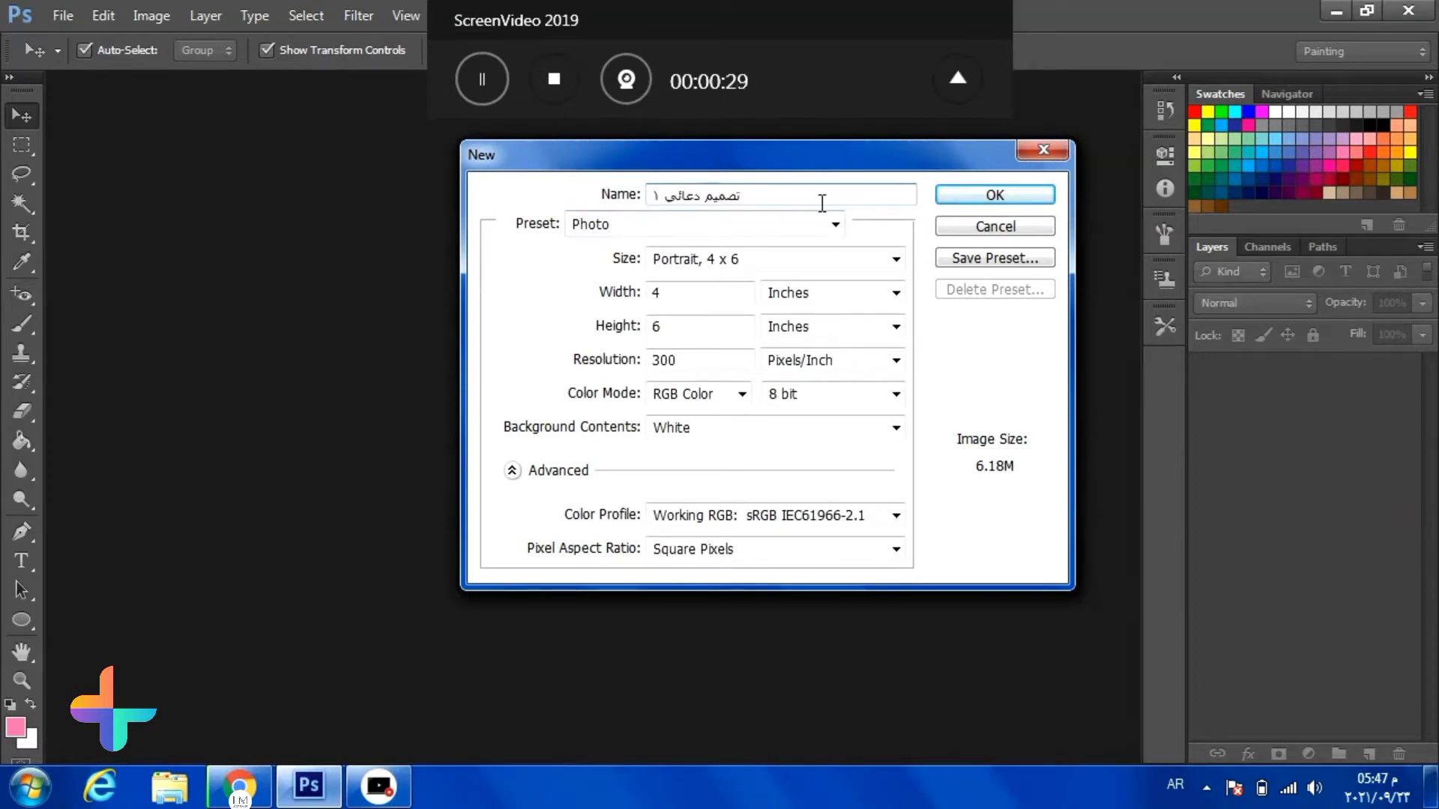
{"action": "key", "text": "BackSpace"}
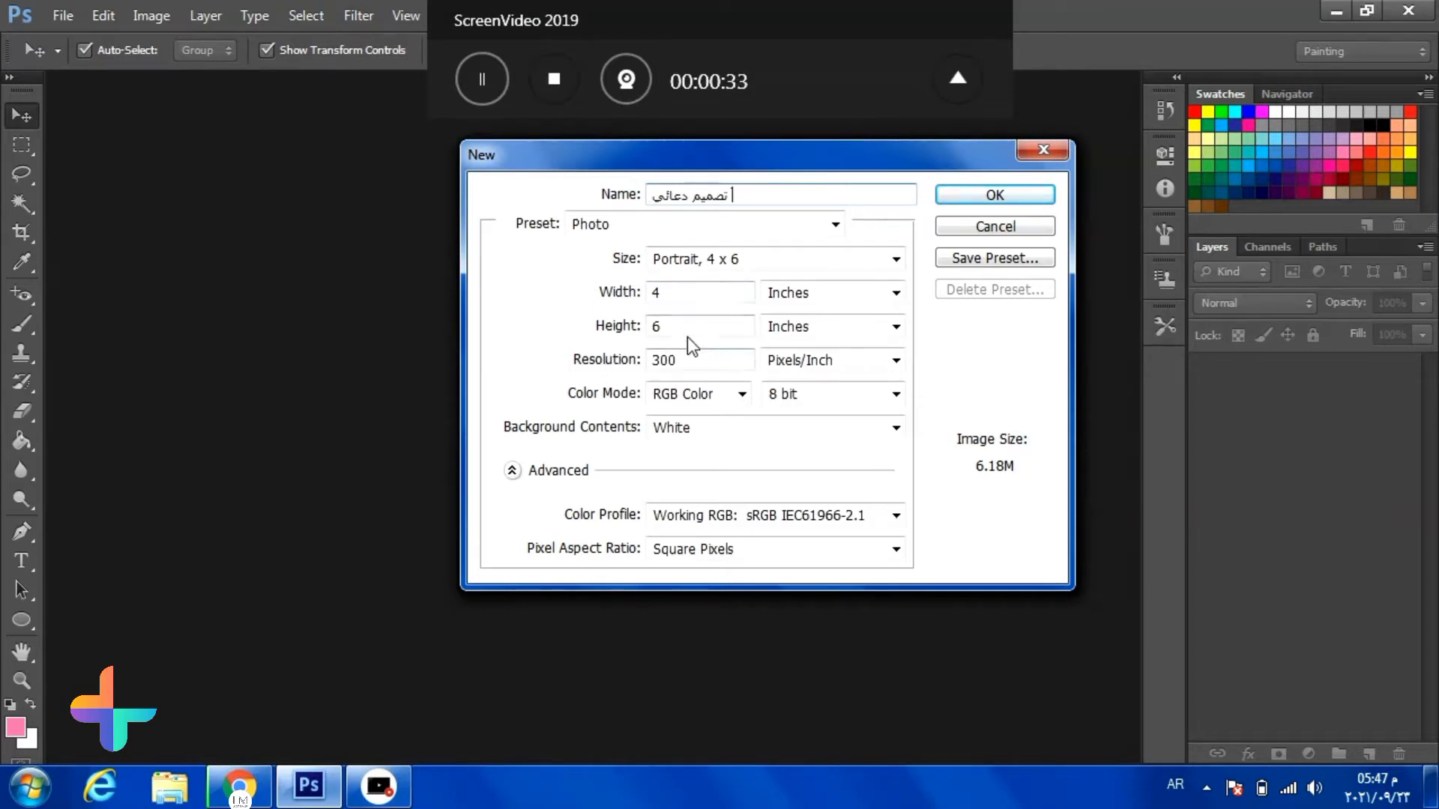
Create the document with these settings and duplicate its Background layer
{"action": "left_click", "coordinate": [654, 326]}
{"action": "left_click", "coordinate": [603, 294]}
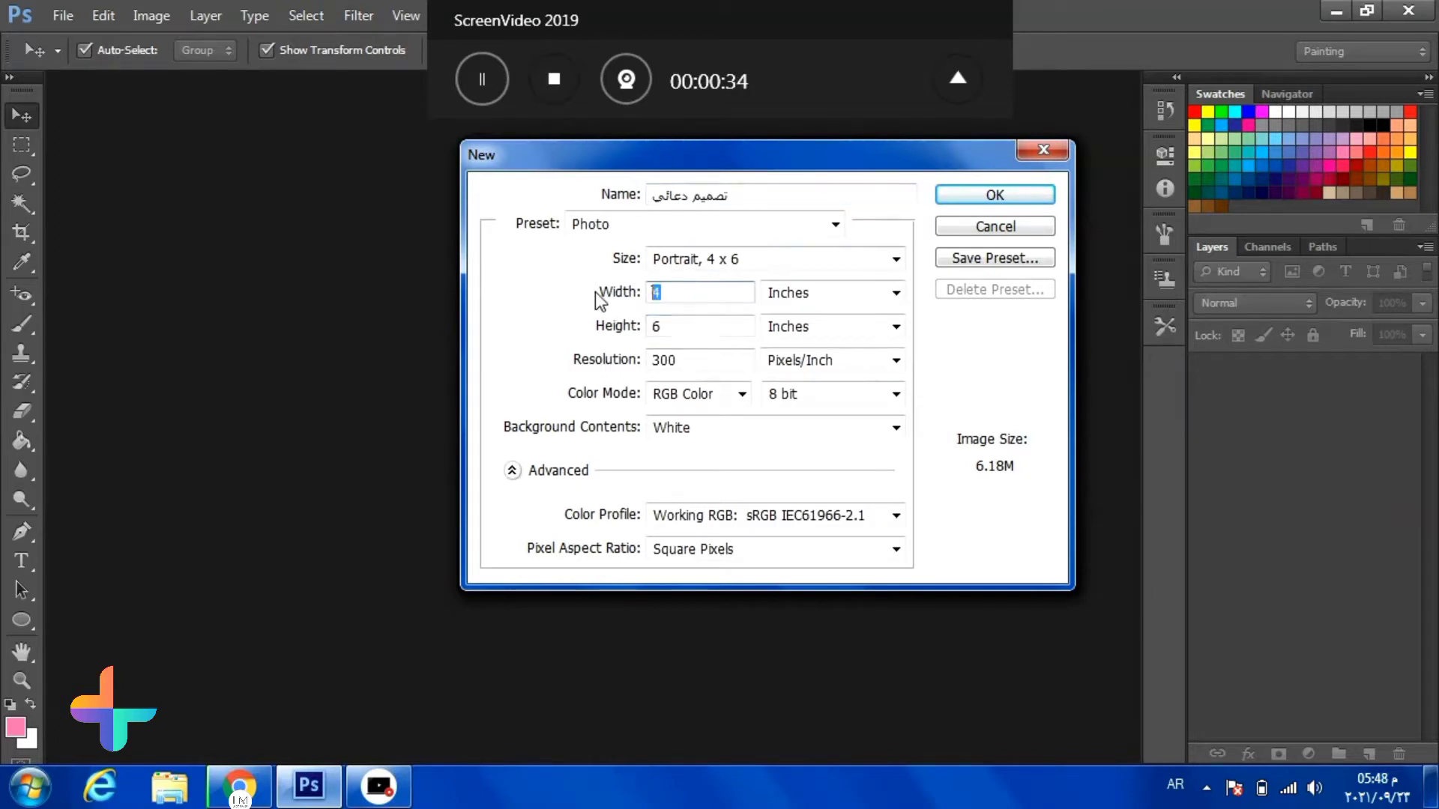
{"action": "left_click", "coordinate": [988, 196]}
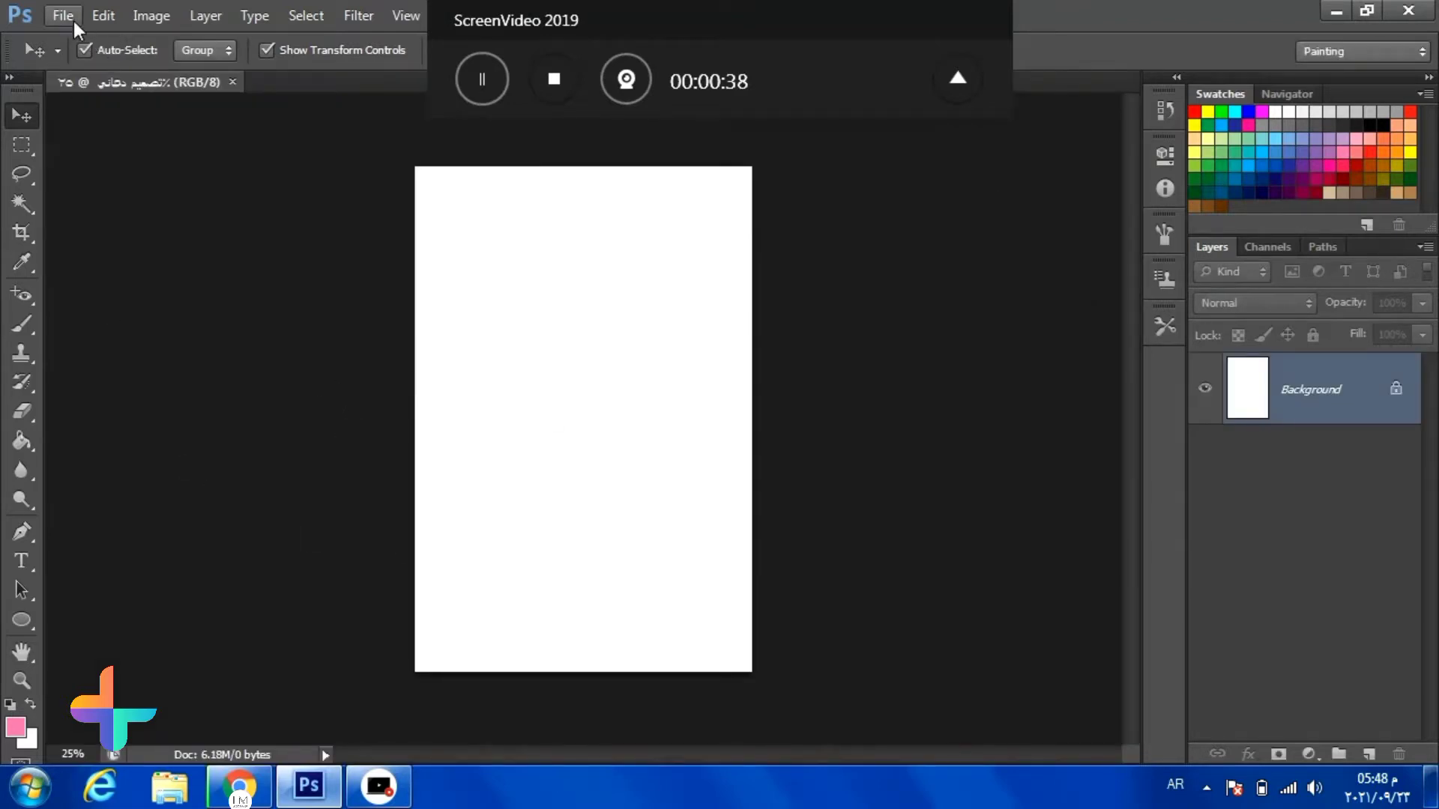
{"action": "left_click", "coordinate": [21, 620]}
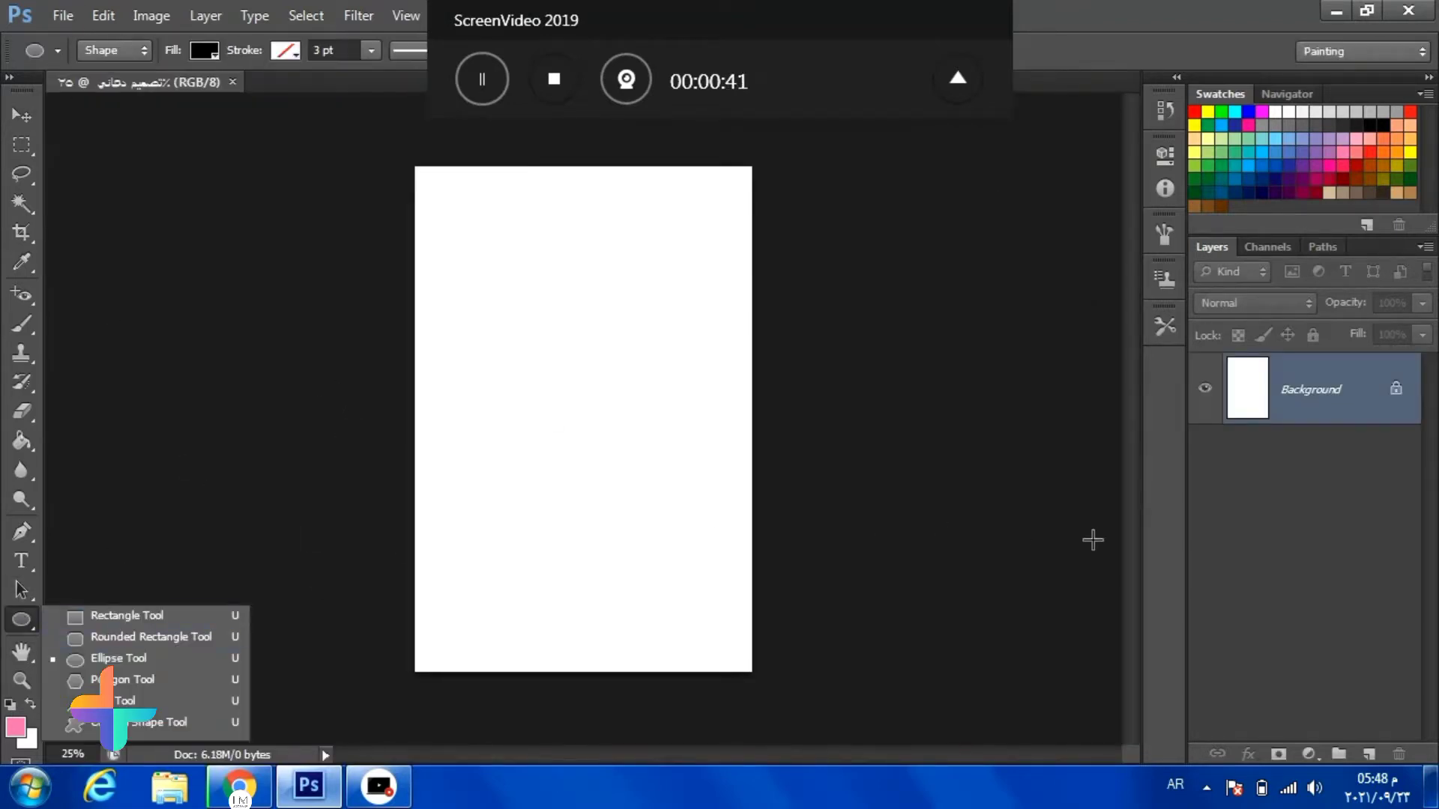
{"action": "left_click_drag", "start_coordinate": [1336, 427], "coordinate": [1369, 754]}
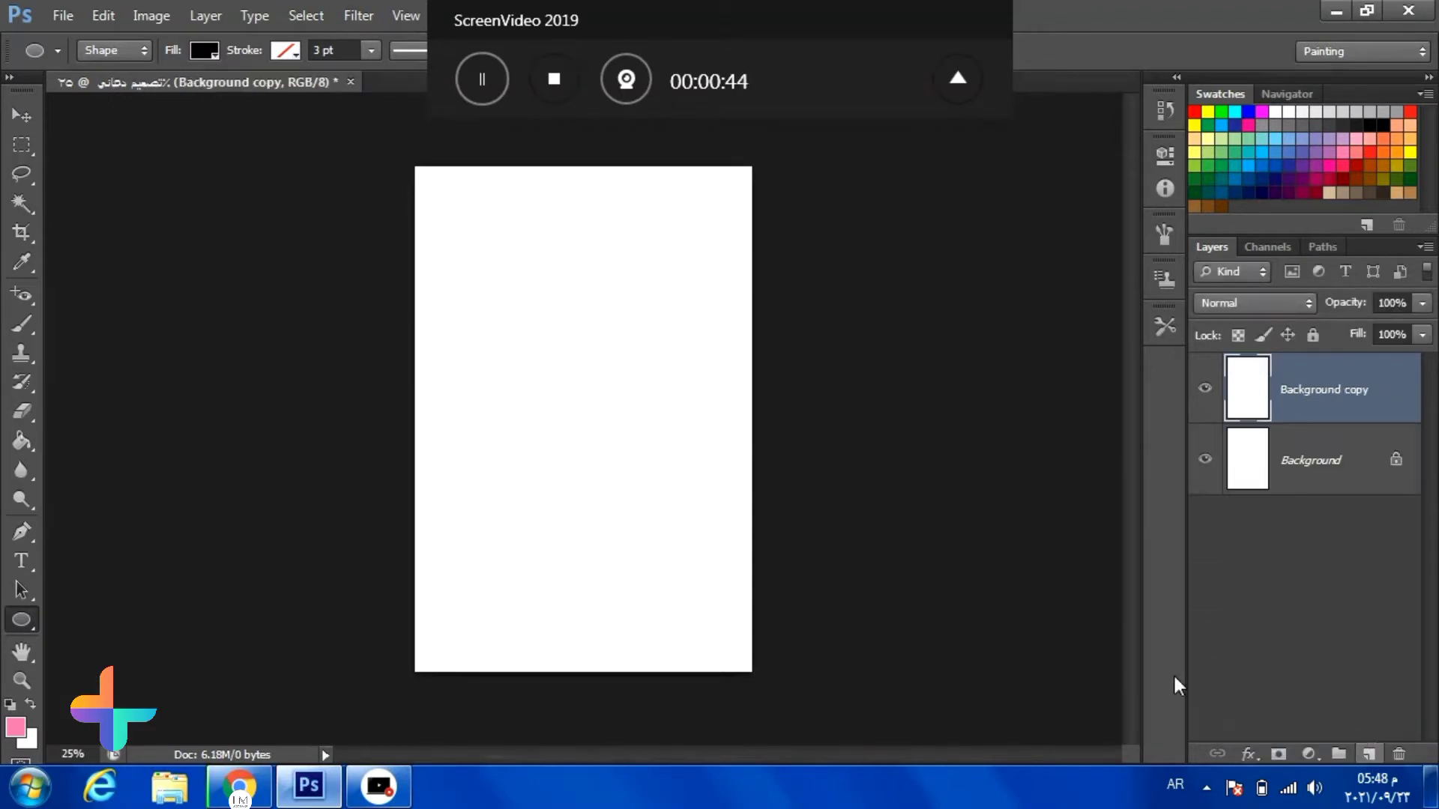
Choose a blue-violet foreground color and draw a filled rectangle across most of the page's lower half
{"action": "right_click", "coordinate": [21, 620]}
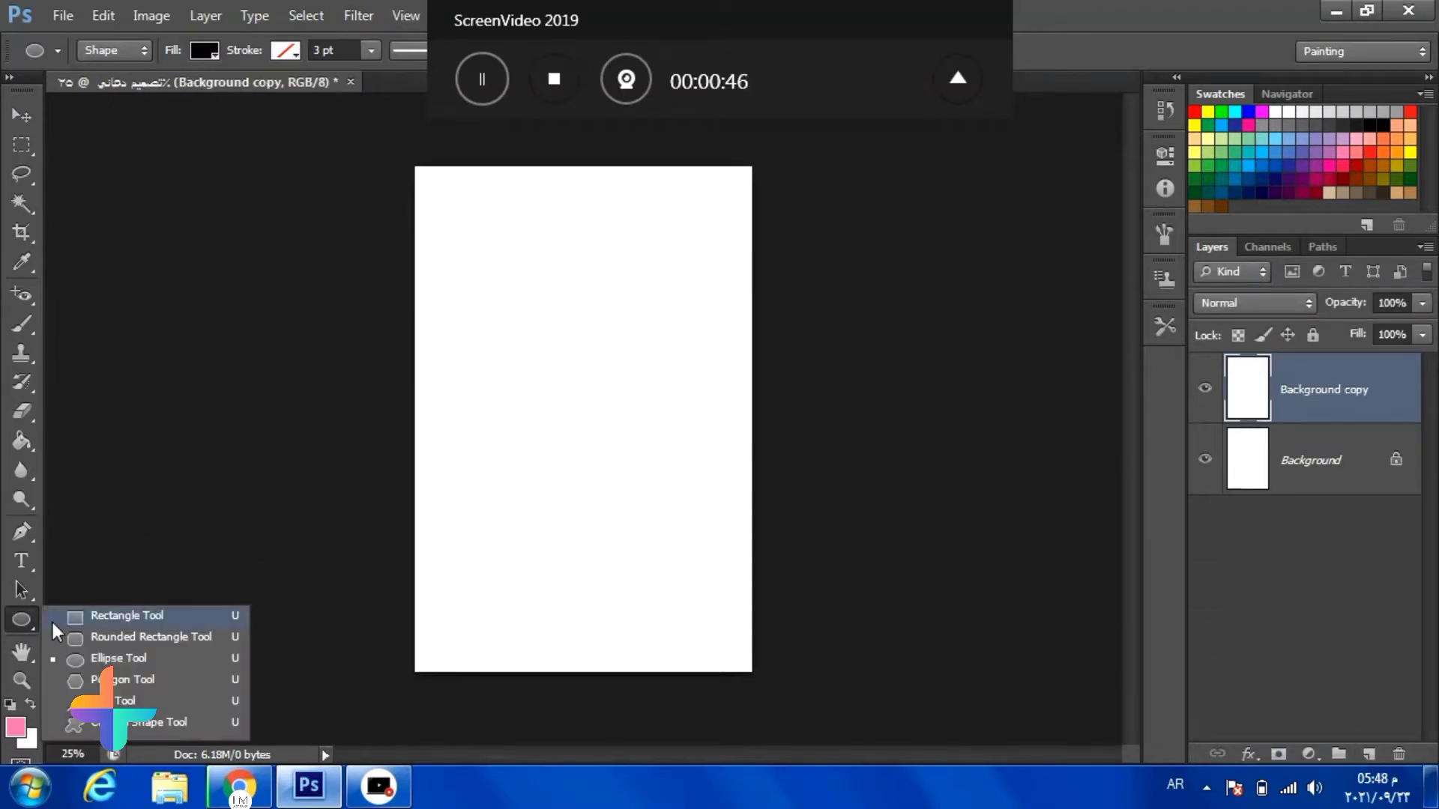
{"action": "left_click", "coordinate": [105, 613]}
{"action": "left_click", "coordinate": [21, 730]}
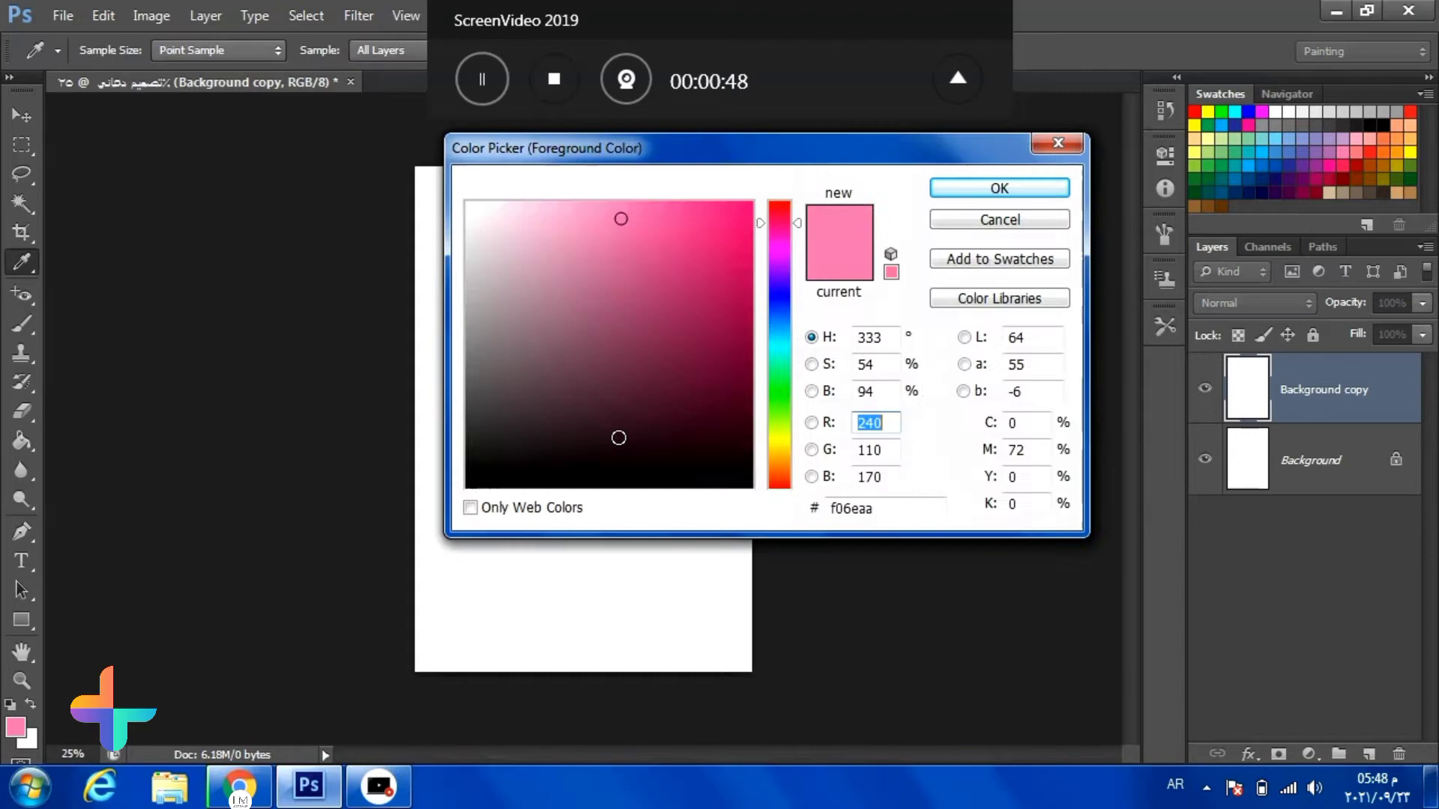
{"action": "left_click", "coordinate": [780, 287]}
{"action": "left_click", "coordinate": [670, 267]}
{"action": "left_click", "coordinate": [666, 248]}
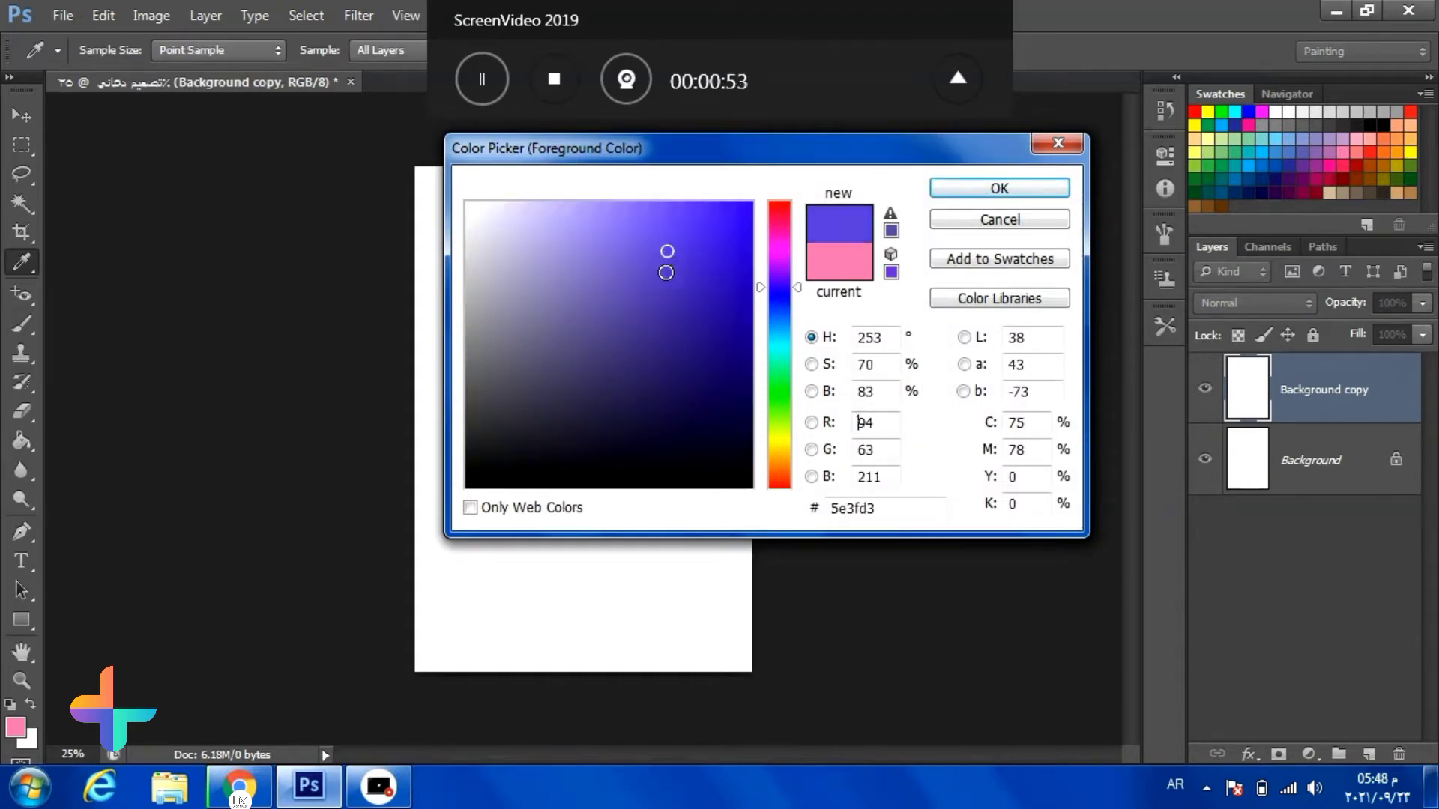
{"action": "left_click", "coordinate": [967, 188]}
{"action": "left_click_drag", "start_coordinate": [434, 396], "coordinate": [748, 629]}
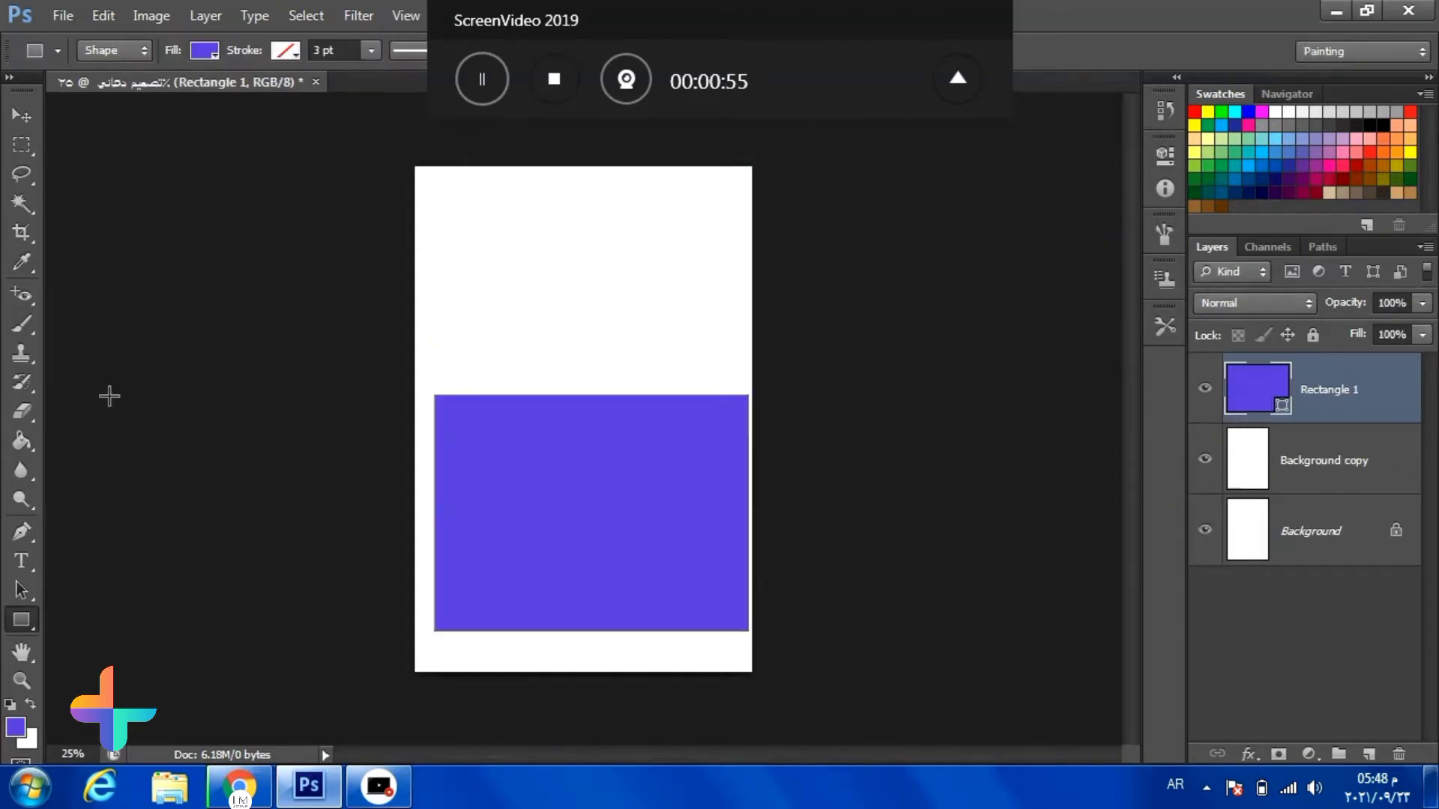
Rotate the rectangle about 28°, scale it to about 160%, and move it down so it forms a slanted block across the page bottom
{"action": "left_click", "coordinate": [21, 114]}
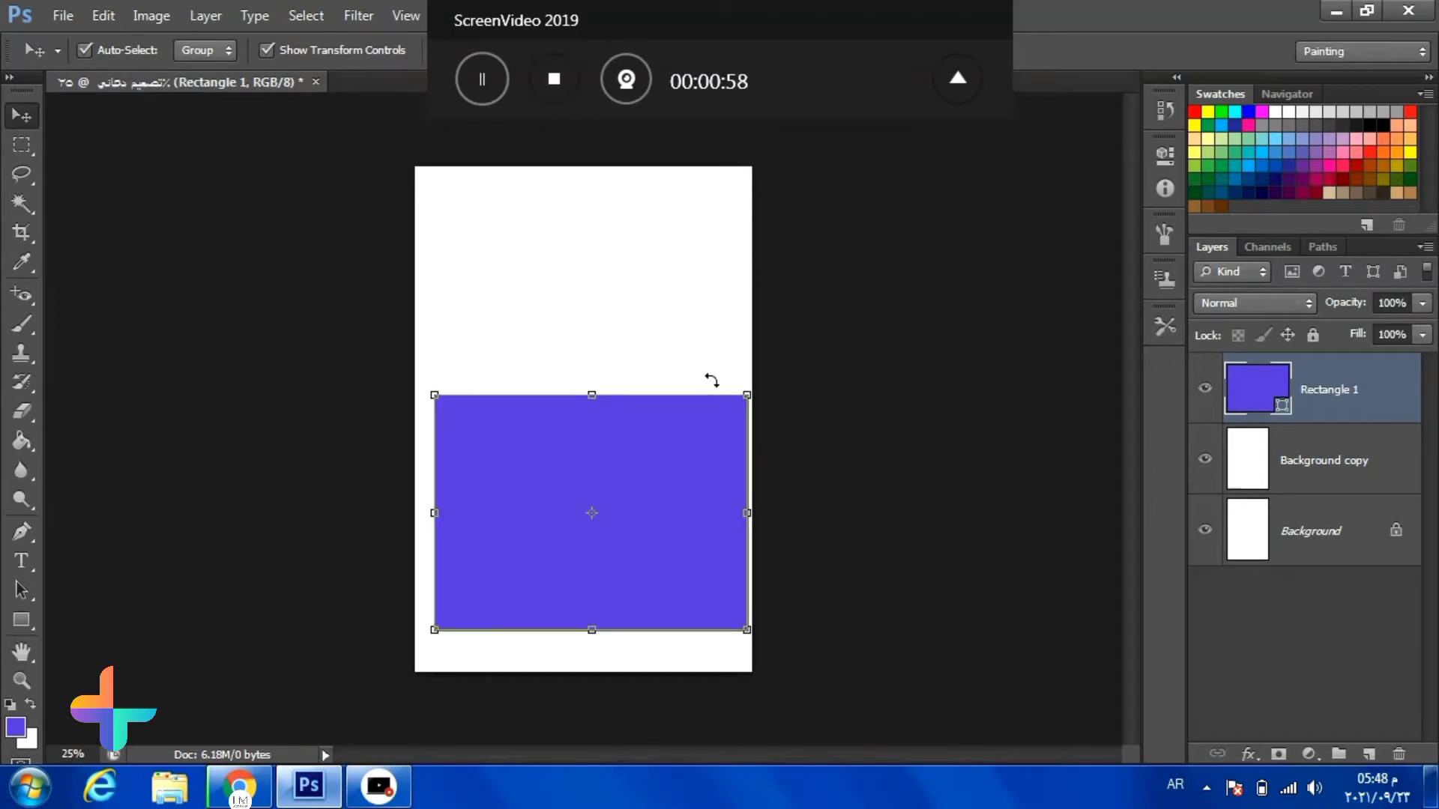
{"action": "left_click_drag", "start_coordinate": [710, 380], "coordinate": [783, 442]}
{"action": "left_click_drag", "start_coordinate": [600, 416], "coordinate": [423, 423]}
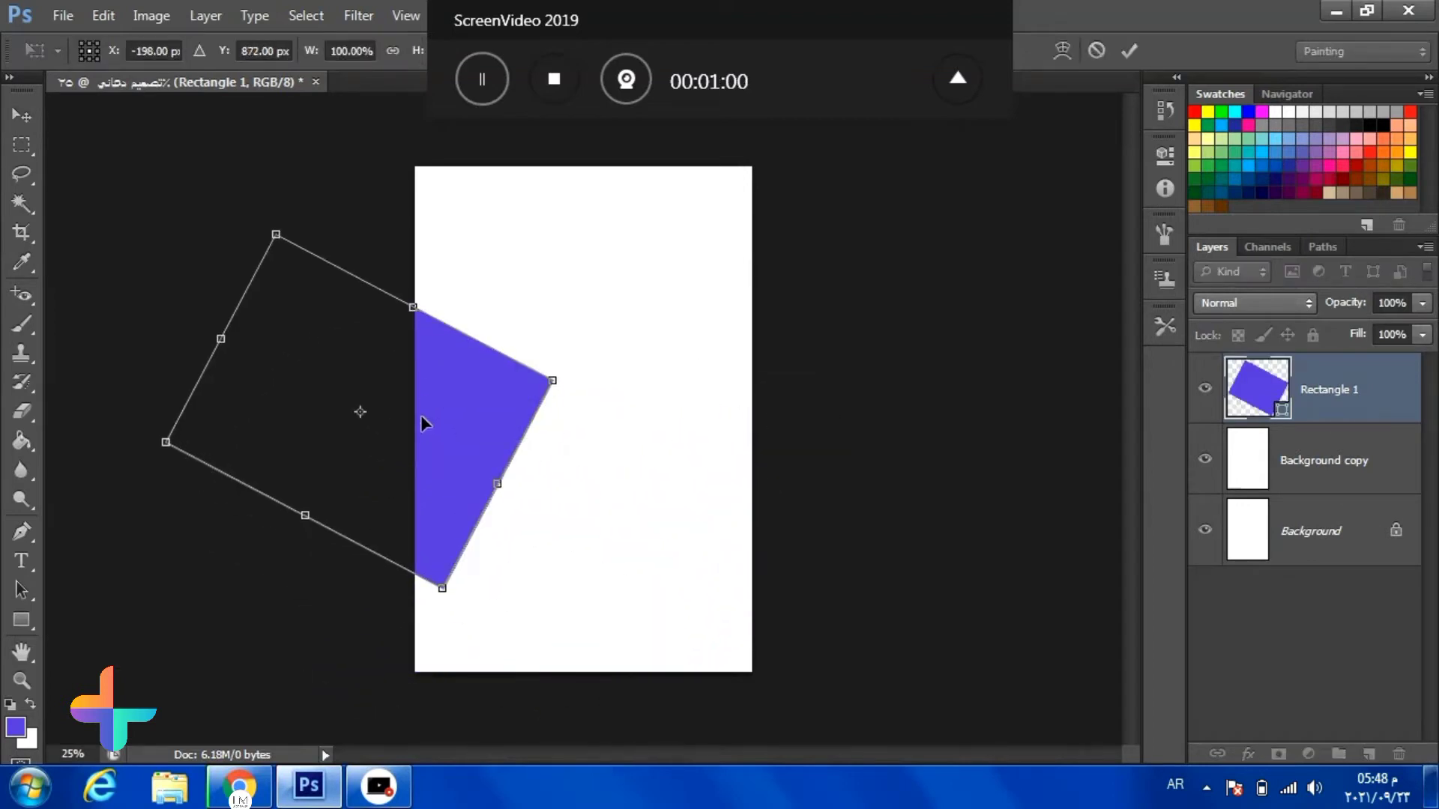
{"action": "left_click_drag", "start_coordinate": [443, 588], "coordinate": [708, 719]}
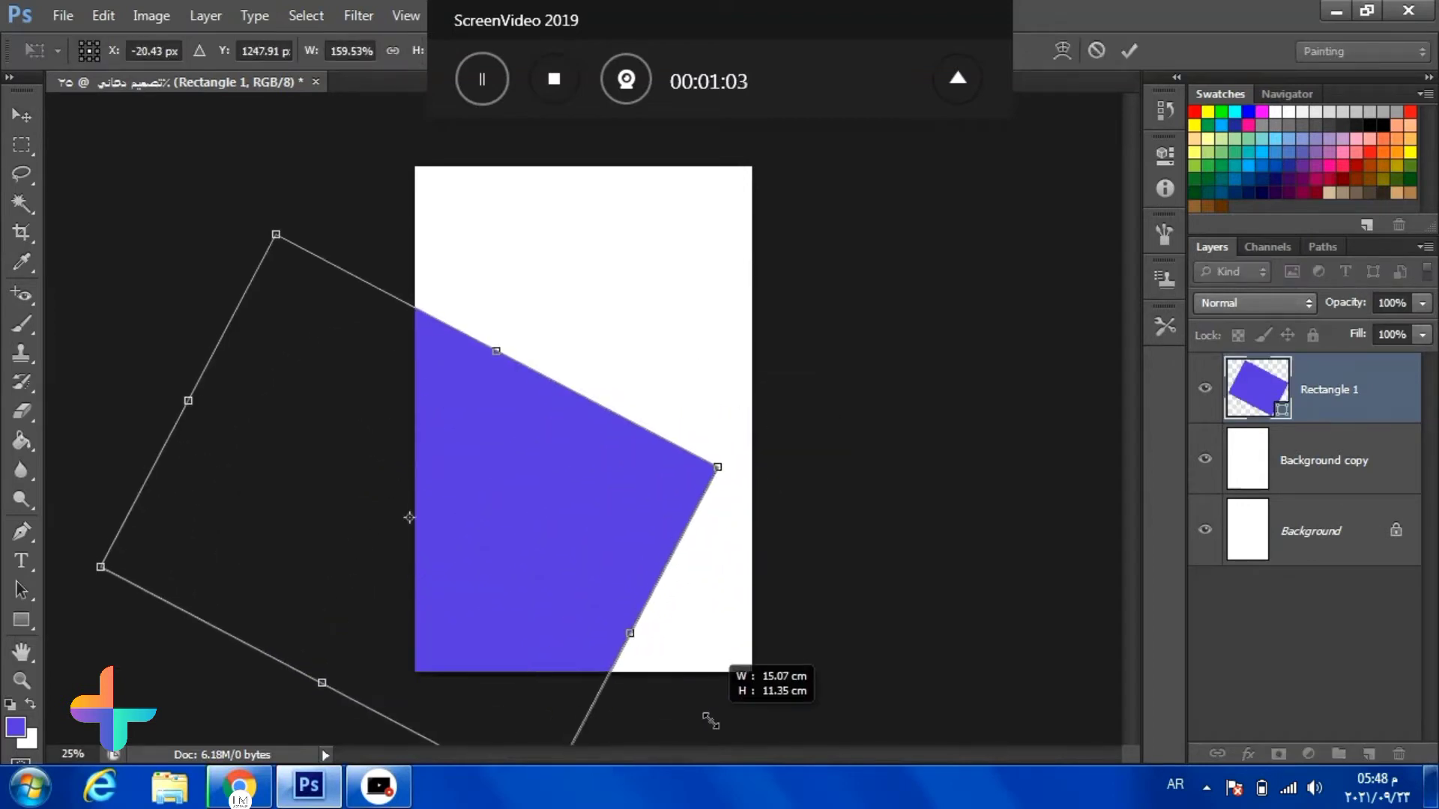
{"action": "left_click_drag", "start_coordinate": [587, 524], "coordinate": [654, 733]}
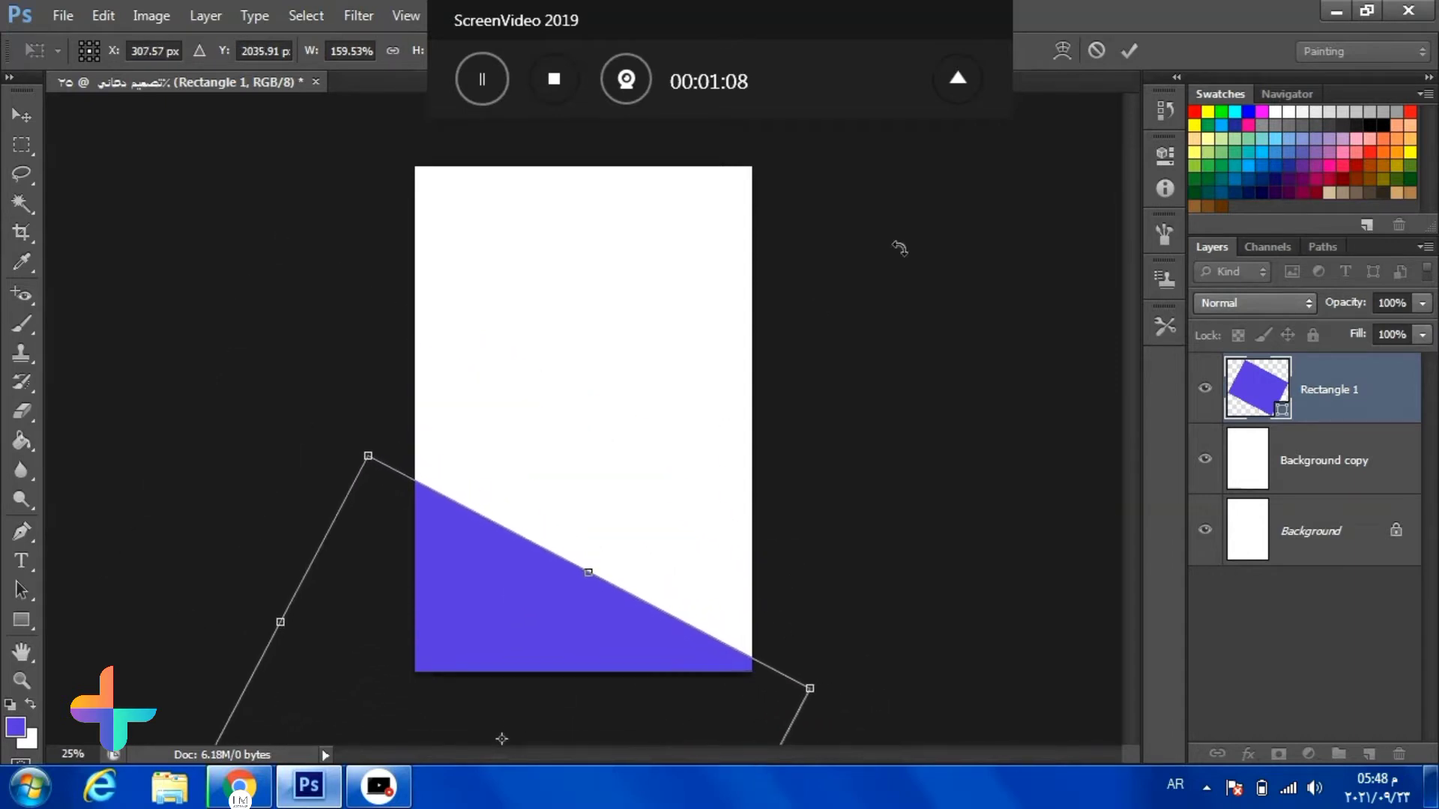
{"action": "left_click", "coordinate": [959, 79]}
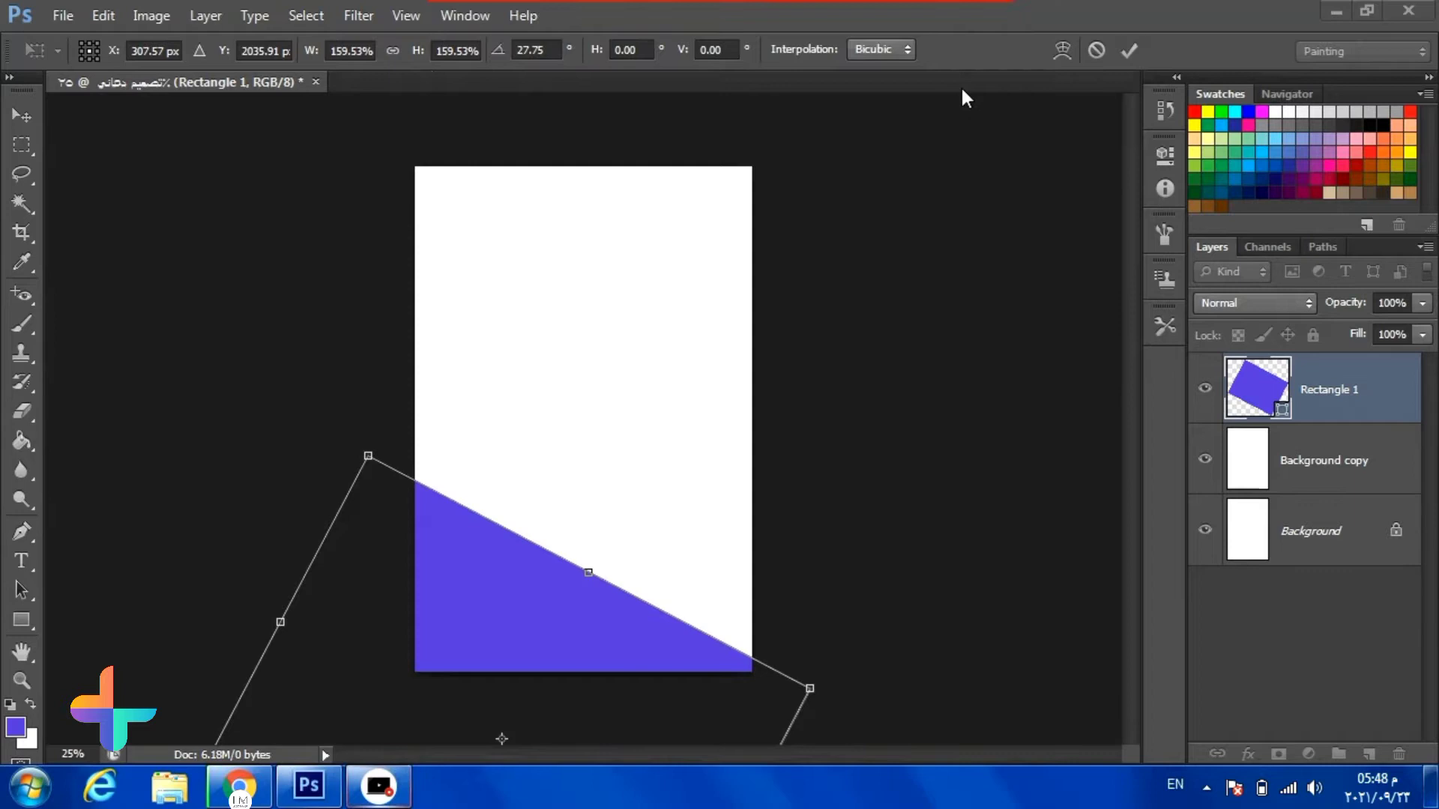
{"action": "left_click", "coordinate": [1131, 49]}
{"action": "left_click", "coordinate": [718, 344]}
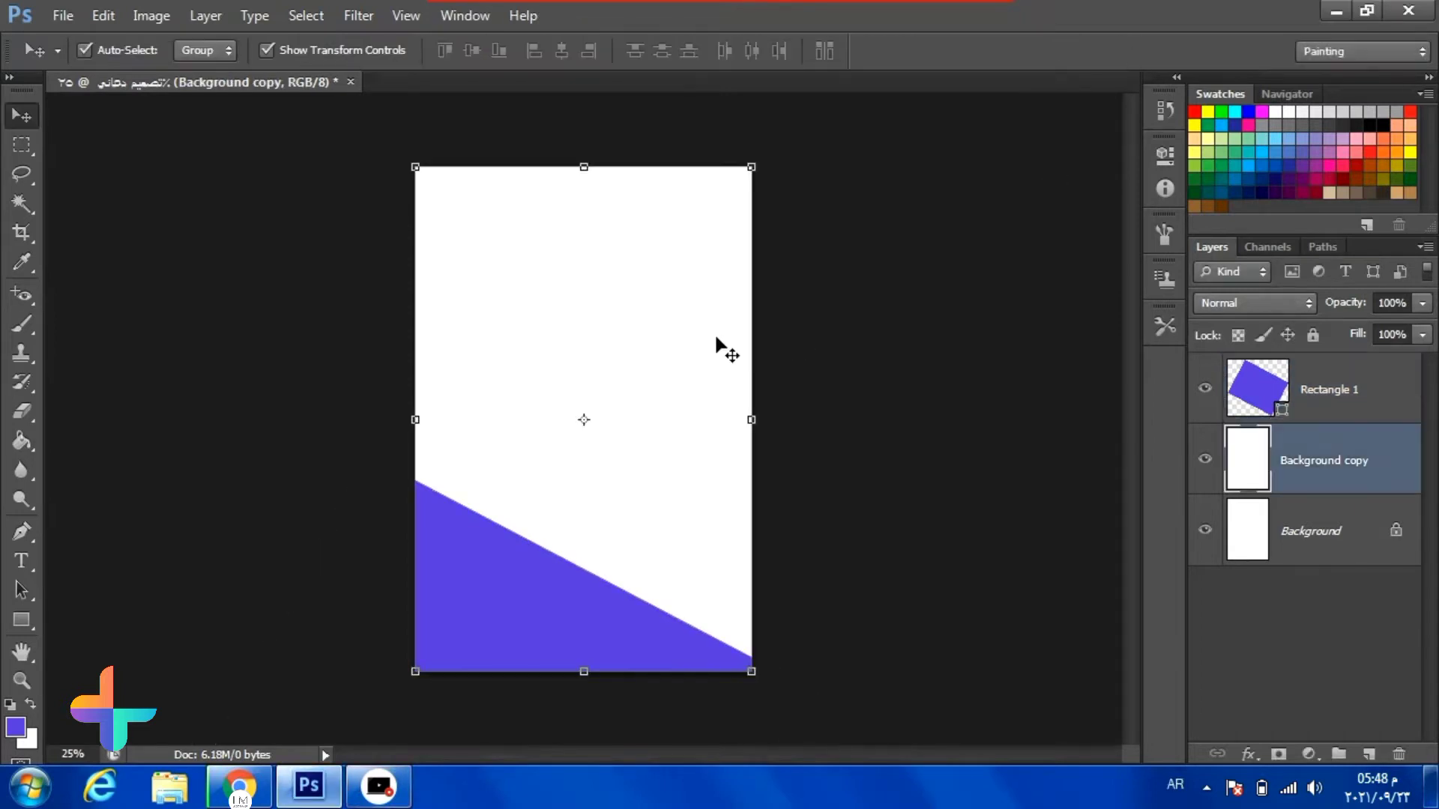
{"action": "left_click", "coordinate": [923, 353]}
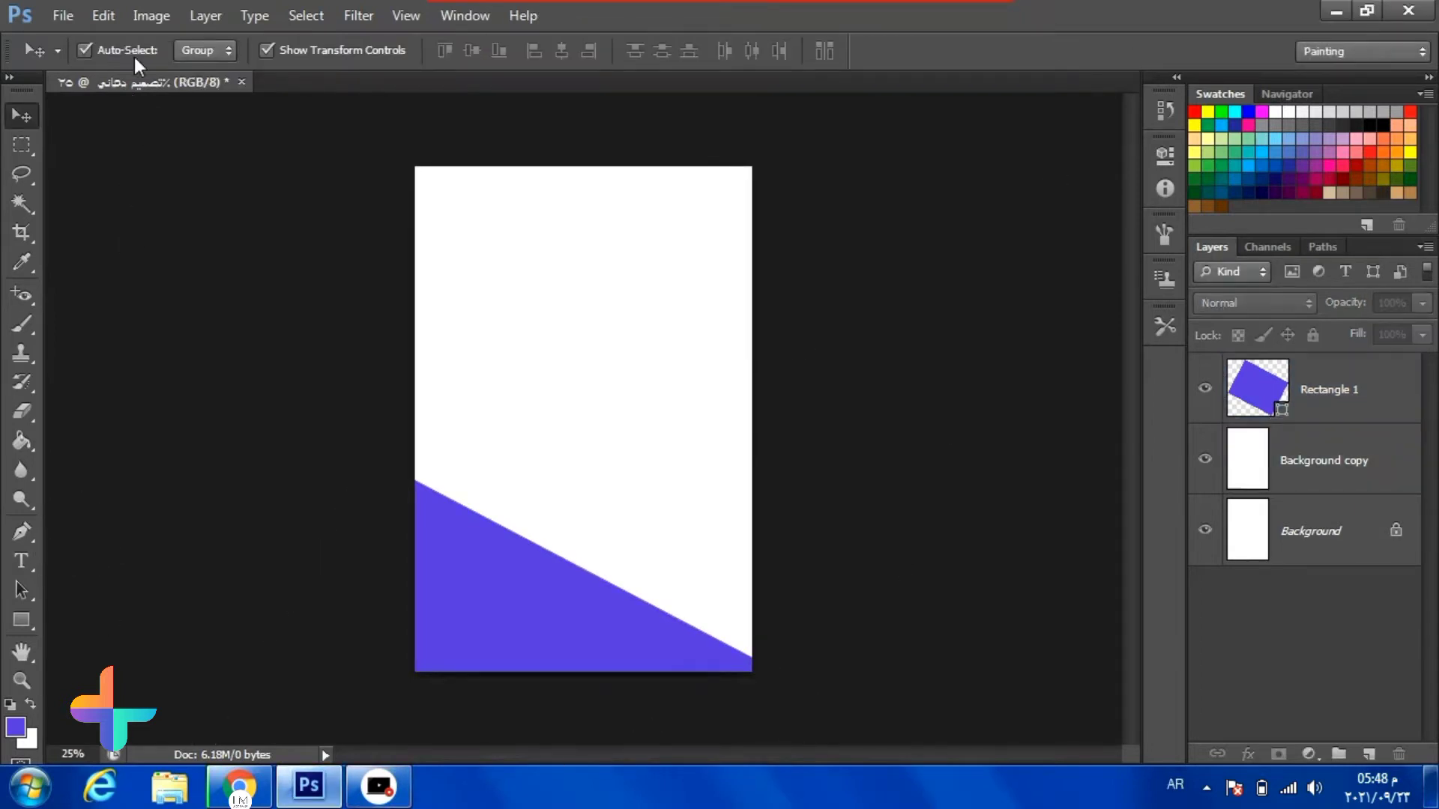
Open the image rp-pc028-product.jpg and convert its locked Background into the editable Layer 0
{"action": "left_click", "coordinate": [63, 15]}
{"action": "left_click", "coordinate": [33, 57]}
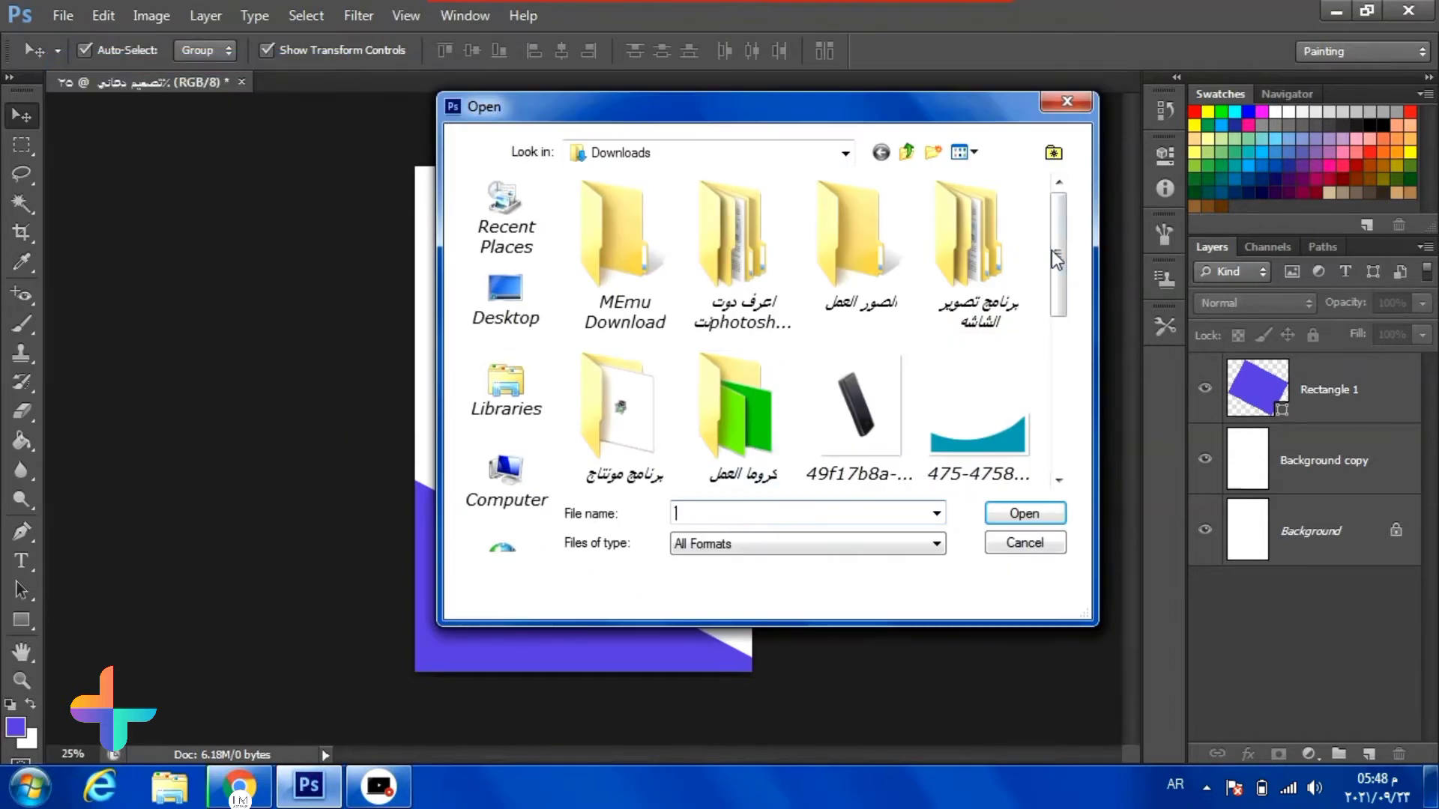
{"action": "left_click_drag", "start_coordinate": [1057, 259], "coordinate": [1065, 402]}
{"action": "double_click", "coordinate": [658, 384]}
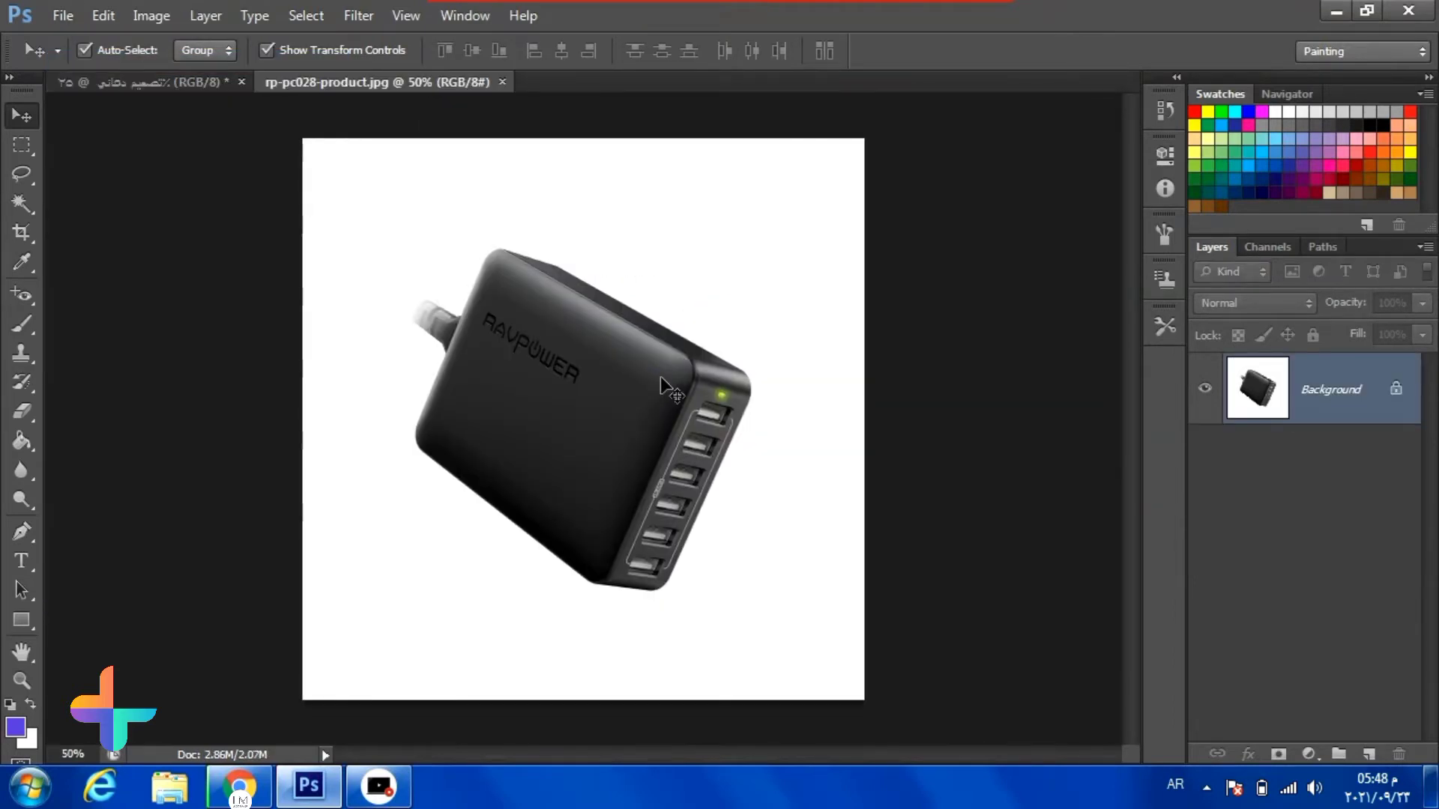
{"action": "double_click", "coordinate": [1286, 405]}
{"action": "left_click", "coordinate": [956, 267]}
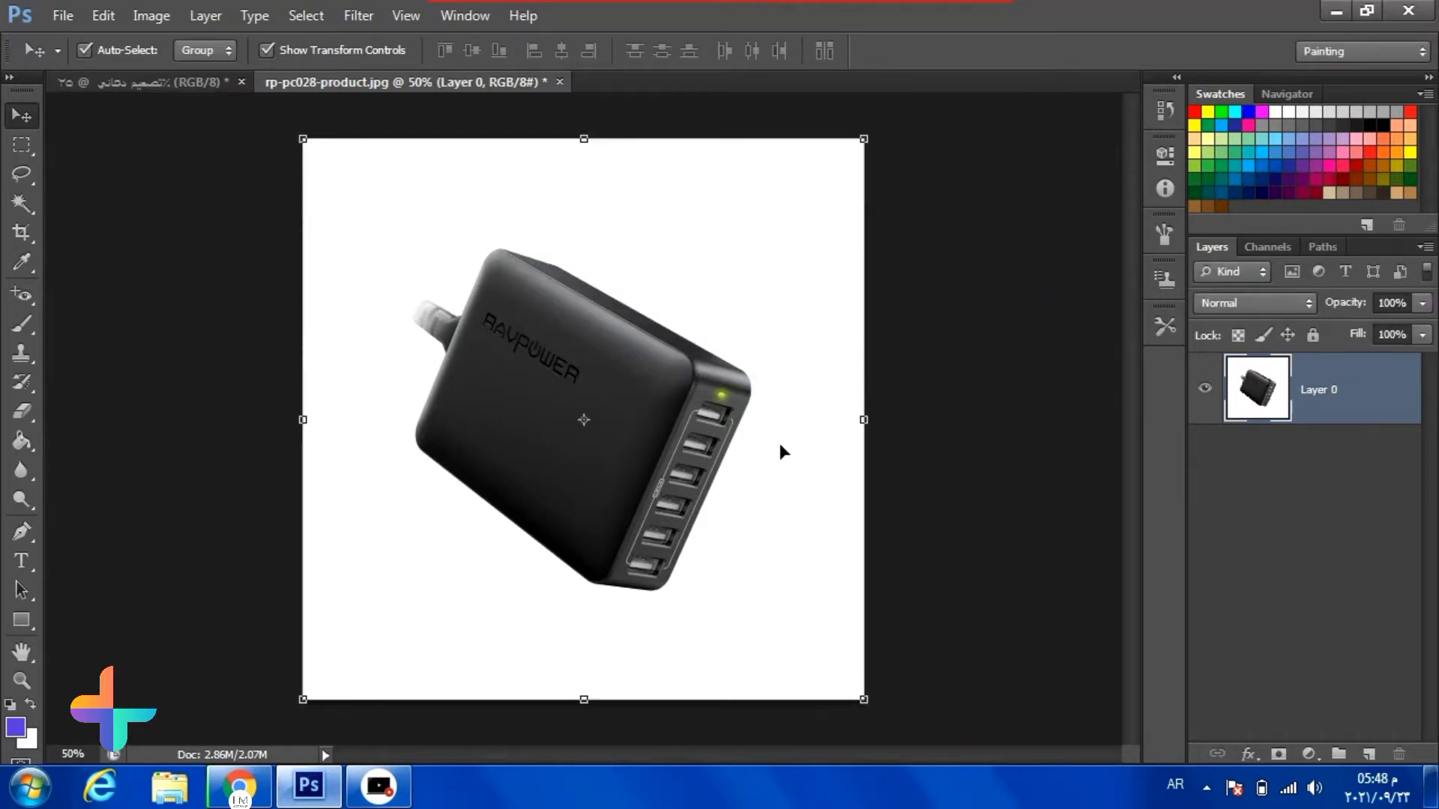
Copy the charger image into the poster document and enlarge it slightly, placing it above the slanted violet block
{"action": "left_click_drag", "start_coordinate": [636, 447], "coordinate": [596, 414]}
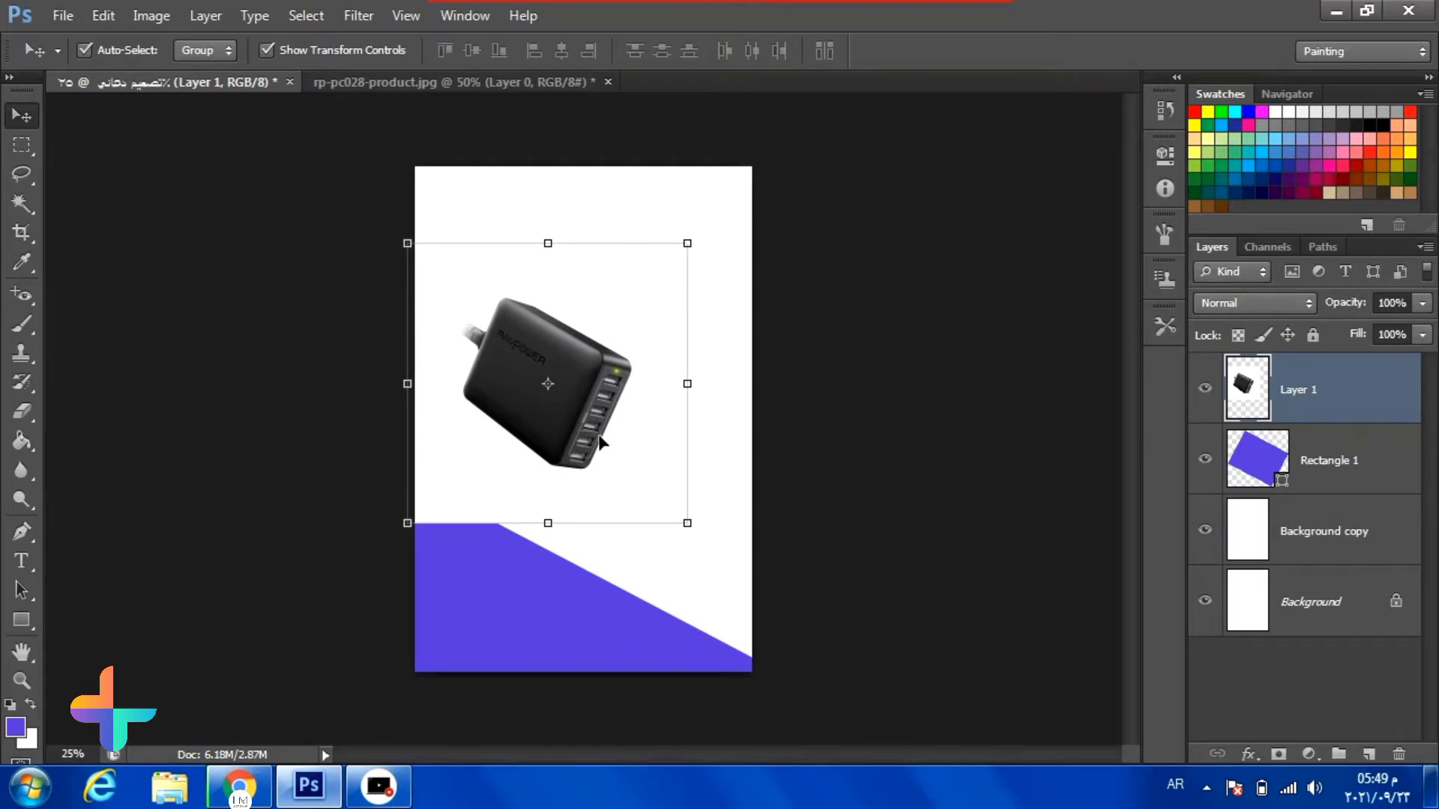
{"action": "left_click_drag", "start_coordinate": [690, 526], "coordinate": [731, 561]}
{"action": "left_click_drag", "start_coordinate": [612, 498], "coordinate": [619, 475]}
{"action": "left_click", "coordinate": [1130, 50]}
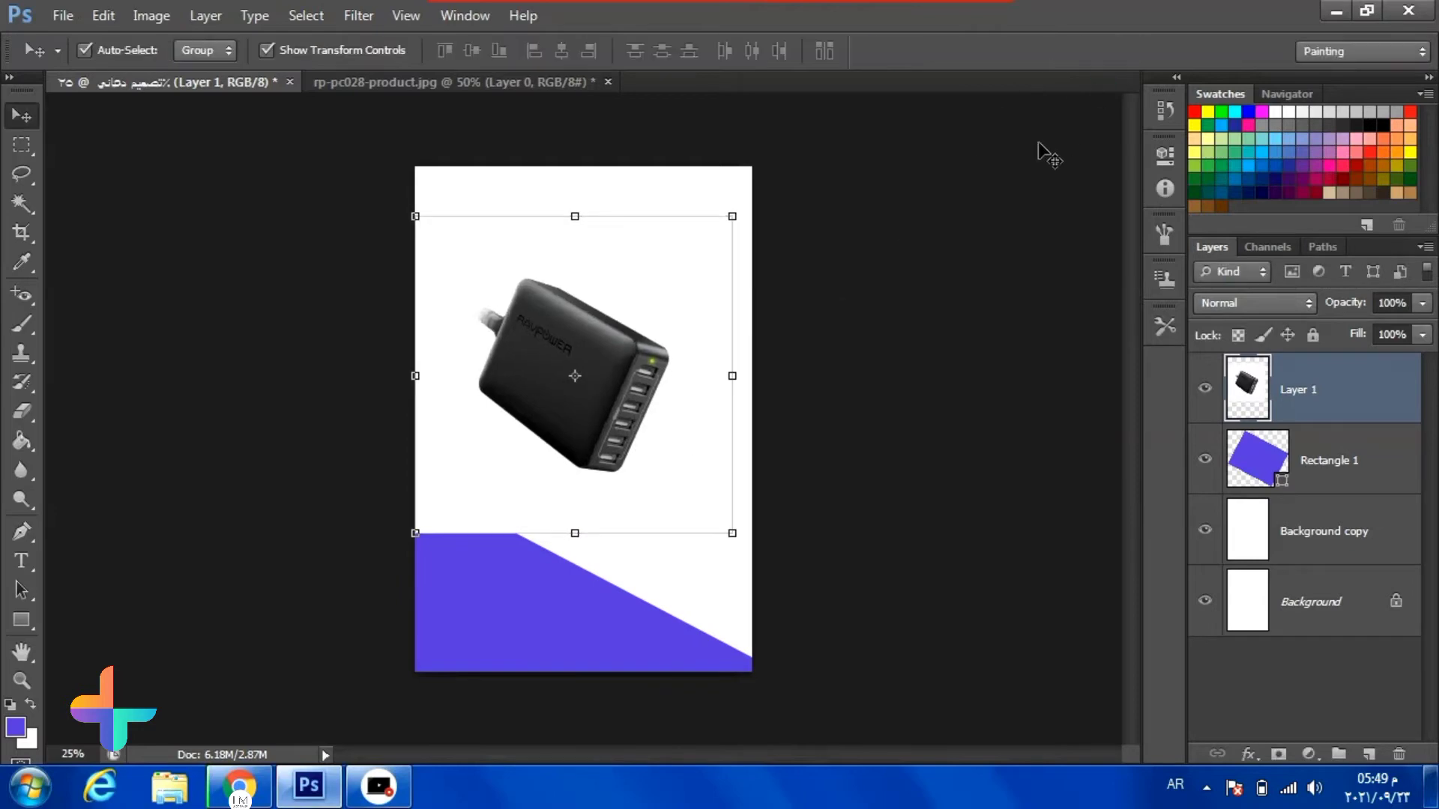
{"action": "left_click", "coordinate": [851, 334]}
Erase the charger layer's white area that covers the violet block, using a 195 px eraser
{"action": "left_click", "coordinate": [604, 504]}
{"action": "left_click", "coordinate": [24, 413]}
{"action": "left_click", "coordinate": [96, 414]}
{"action": "right_click", "coordinate": [590, 545]}
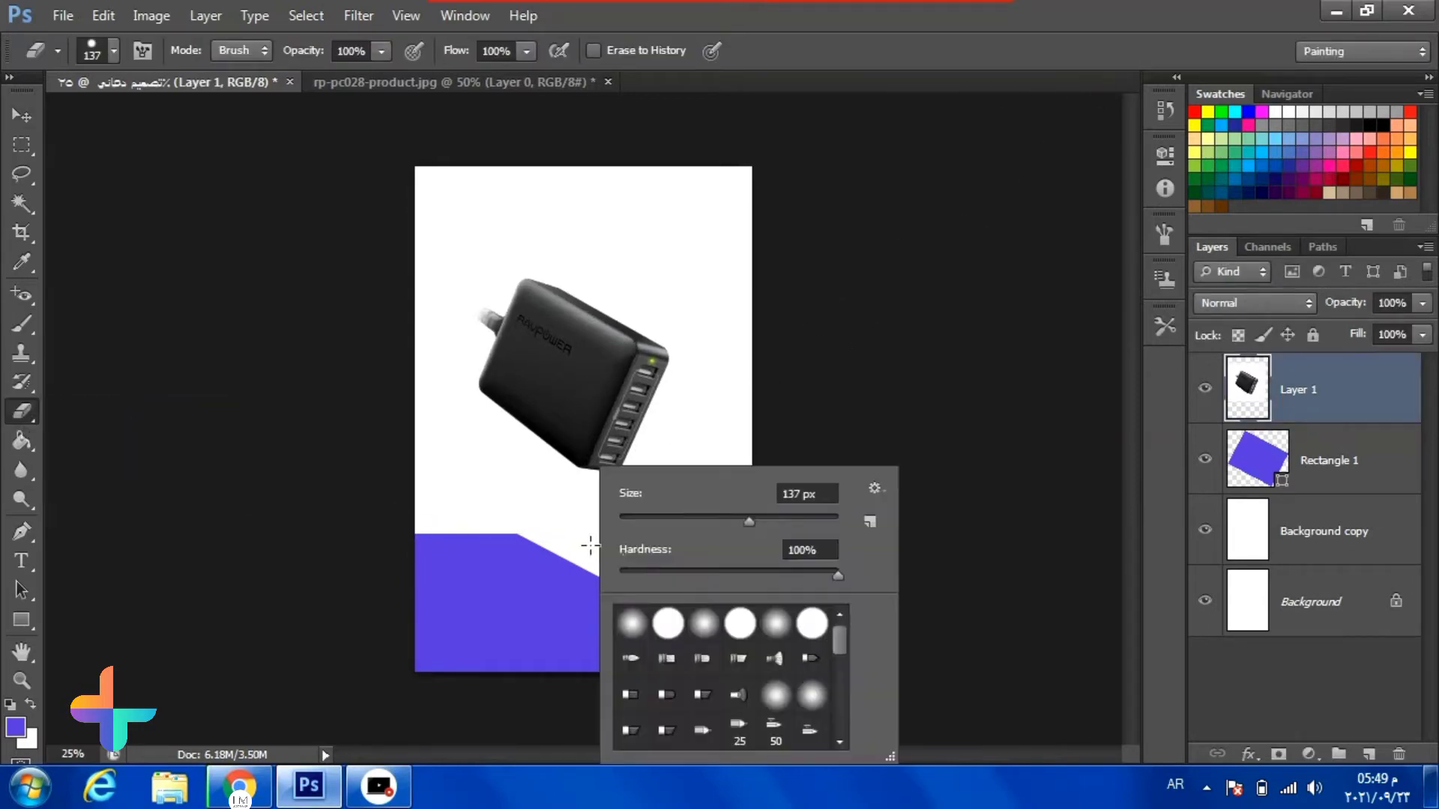
{"action": "type", "text": "195"}
{"action": "key", "text": "Tab"}
{"action": "key", "text": "Return"}
{"action": "mouse_move", "coordinate": [553, 536]}
{"action": "left_mouse_down"}
{"action": "mouse_move", "coordinate": [521, 550]}
{"action": "mouse_move", "coordinate": [410, 517]}
{"action": "mouse_move", "coordinate": [402, 494]}
{"action": "mouse_move", "coordinate": [445, 504]}
{"action": "left_mouse_up"}
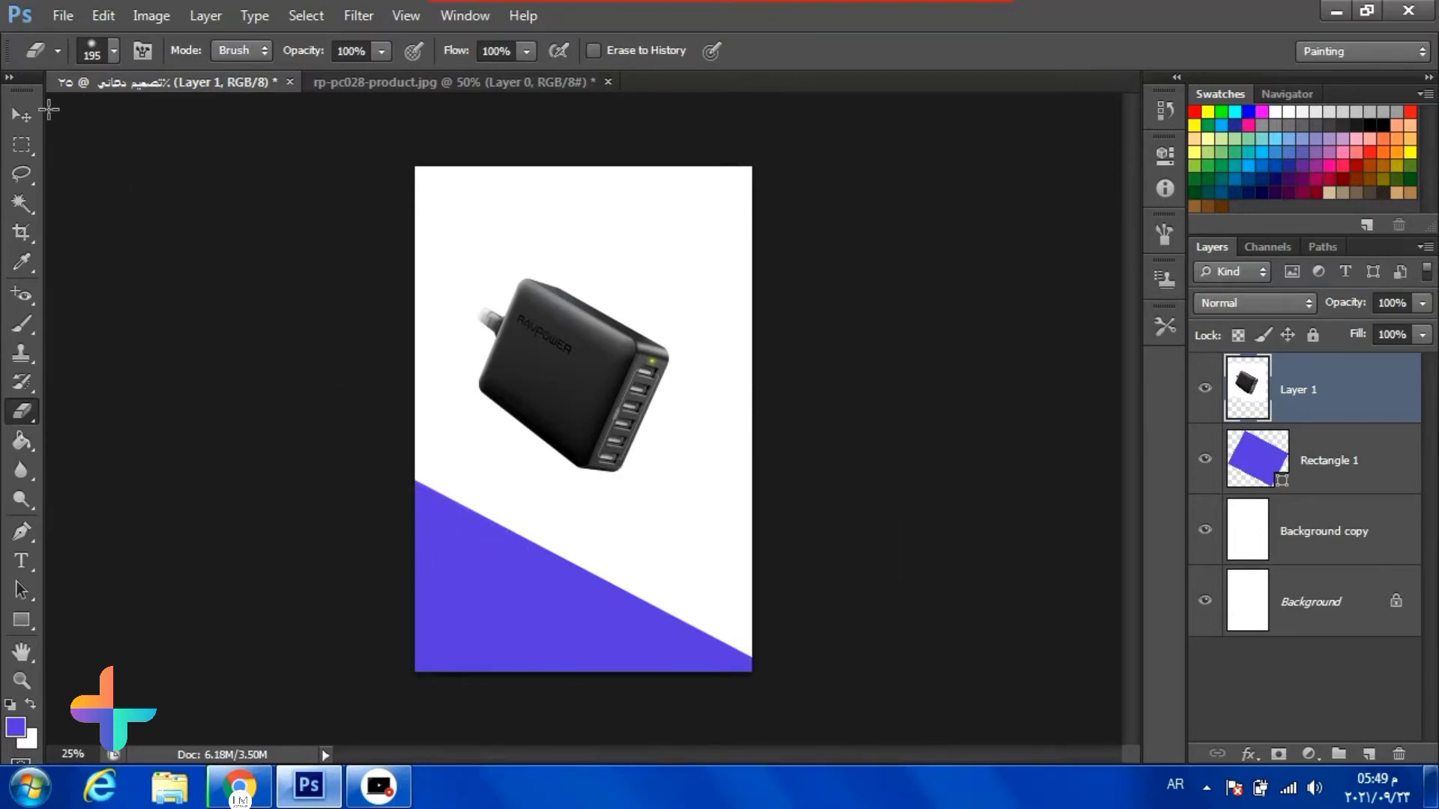
Enlarge the charger layer so that it spans the full width of the page
{"action": "left_click", "coordinate": [23, 117]}
{"action": "left_click_drag", "start_coordinate": [734, 546], "coordinate": [754, 565]}
{"action": "left_click", "coordinate": [1128, 51]}
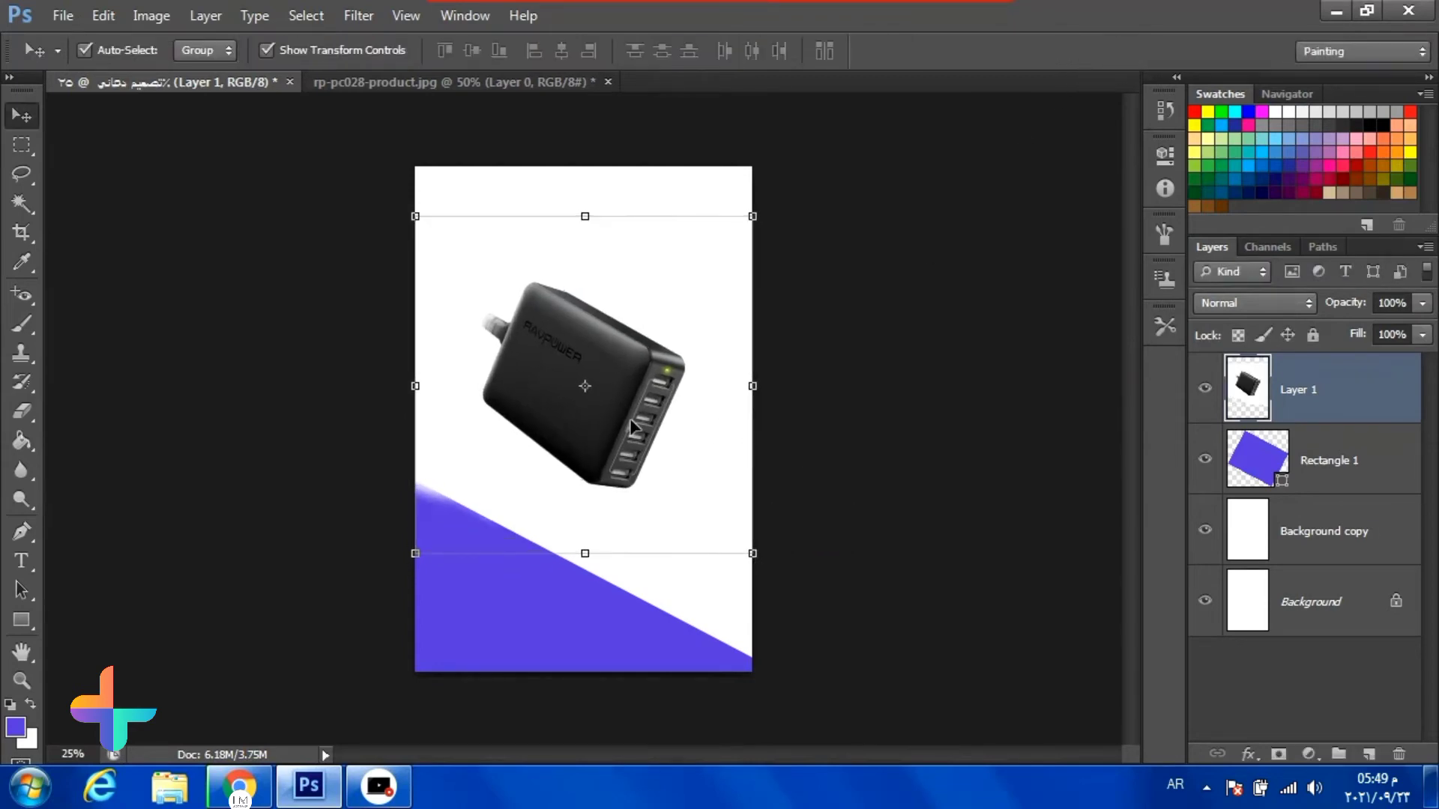
Erase the white remnant of the charger layer over the violet block's upper corner at the page edge
{"action": "left_click", "coordinate": [22, 411]}
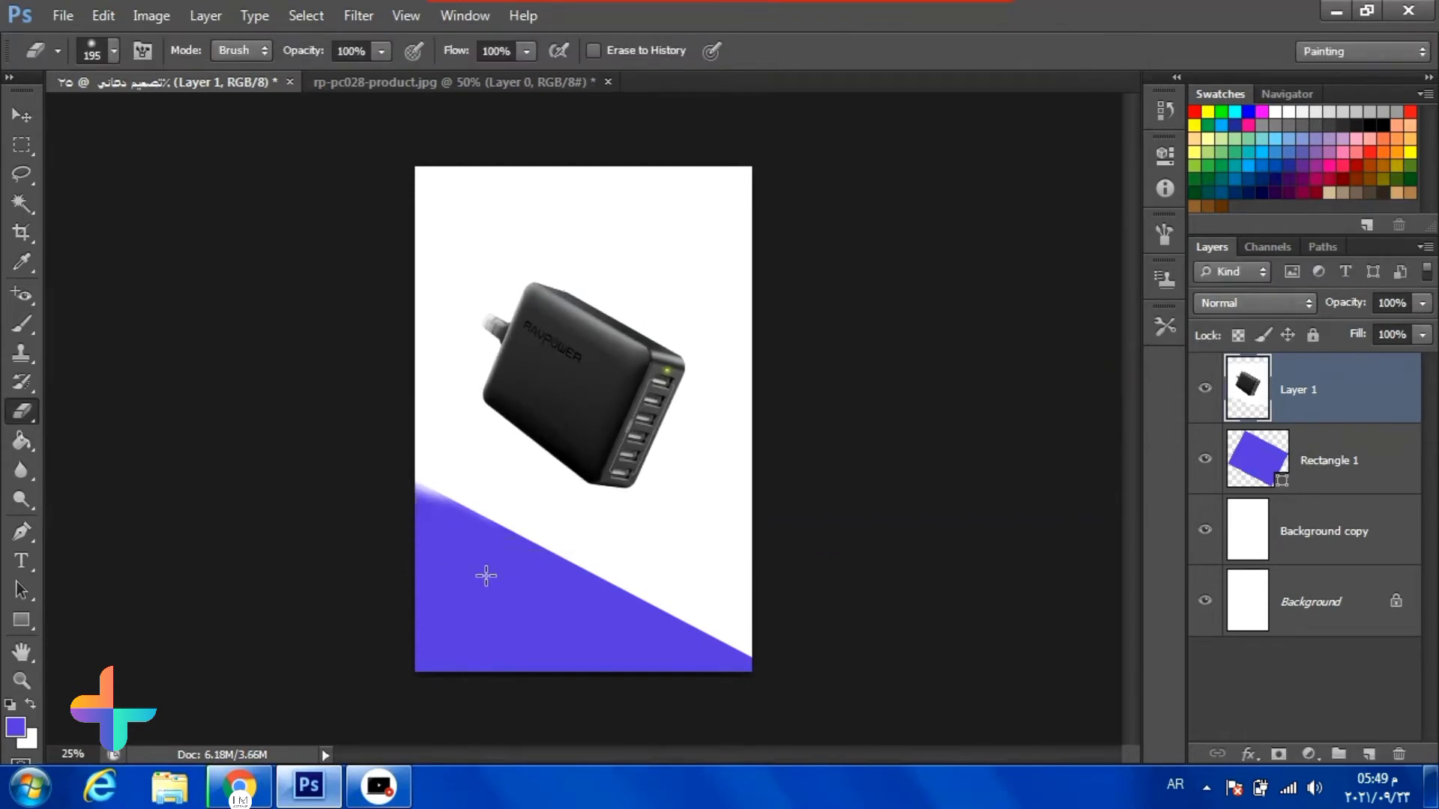
{"action": "left_click", "coordinate": [432, 494]}
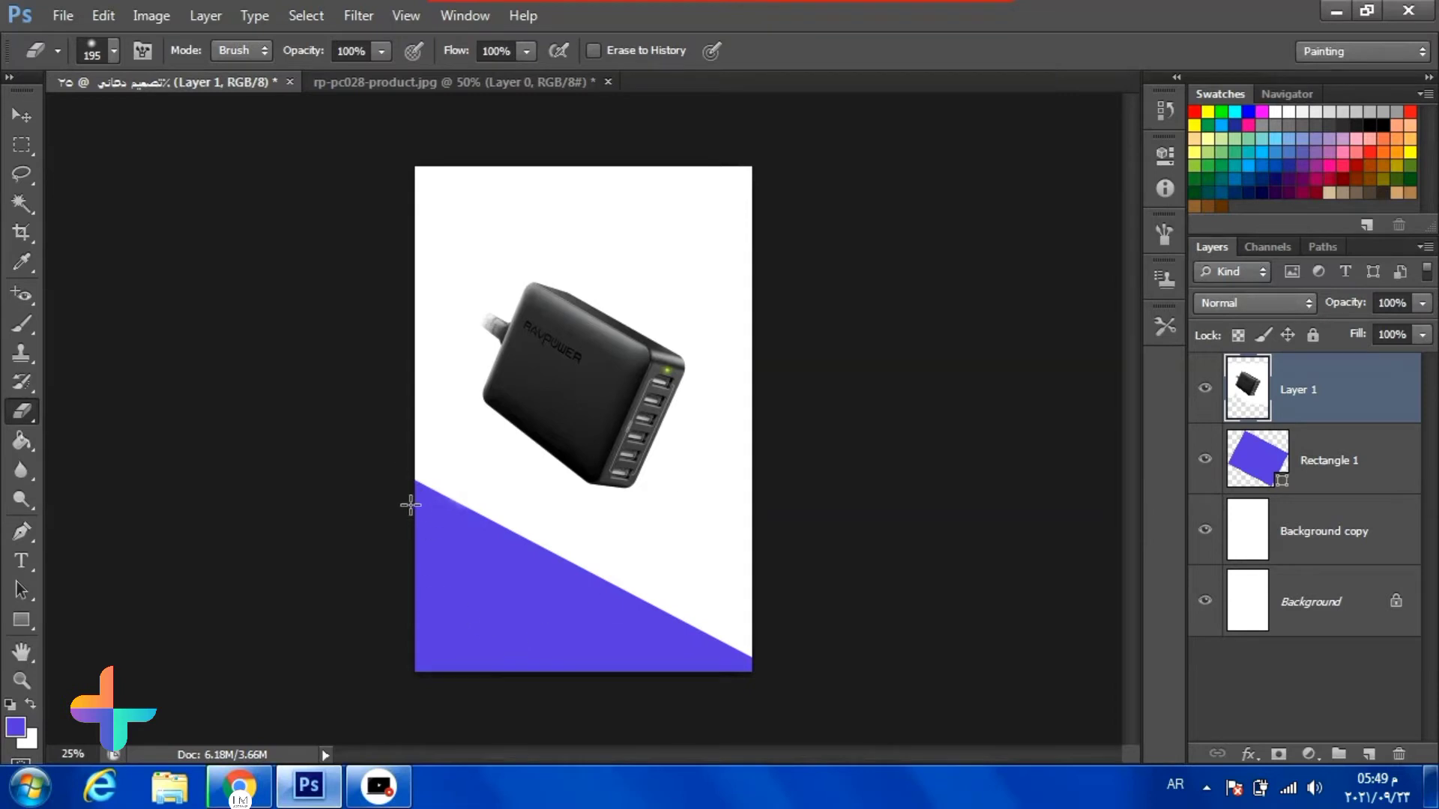
{"action": "left_click", "coordinate": [22, 115]}
{"action": "left_click", "coordinate": [889, 364]}
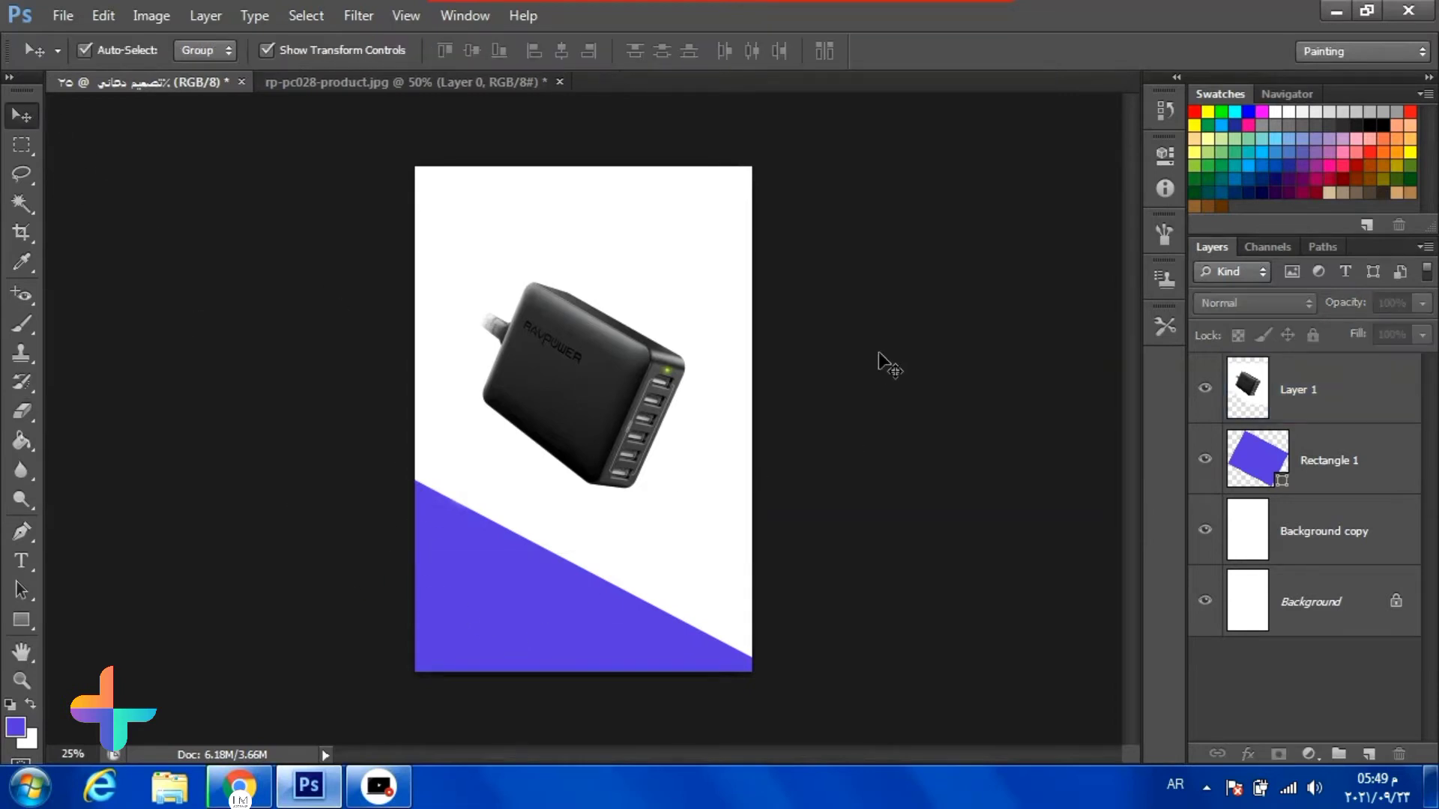
{"action": "left_click", "coordinate": [656, 429]}
{"action": "left_click", "coordinate": [996, 327]}
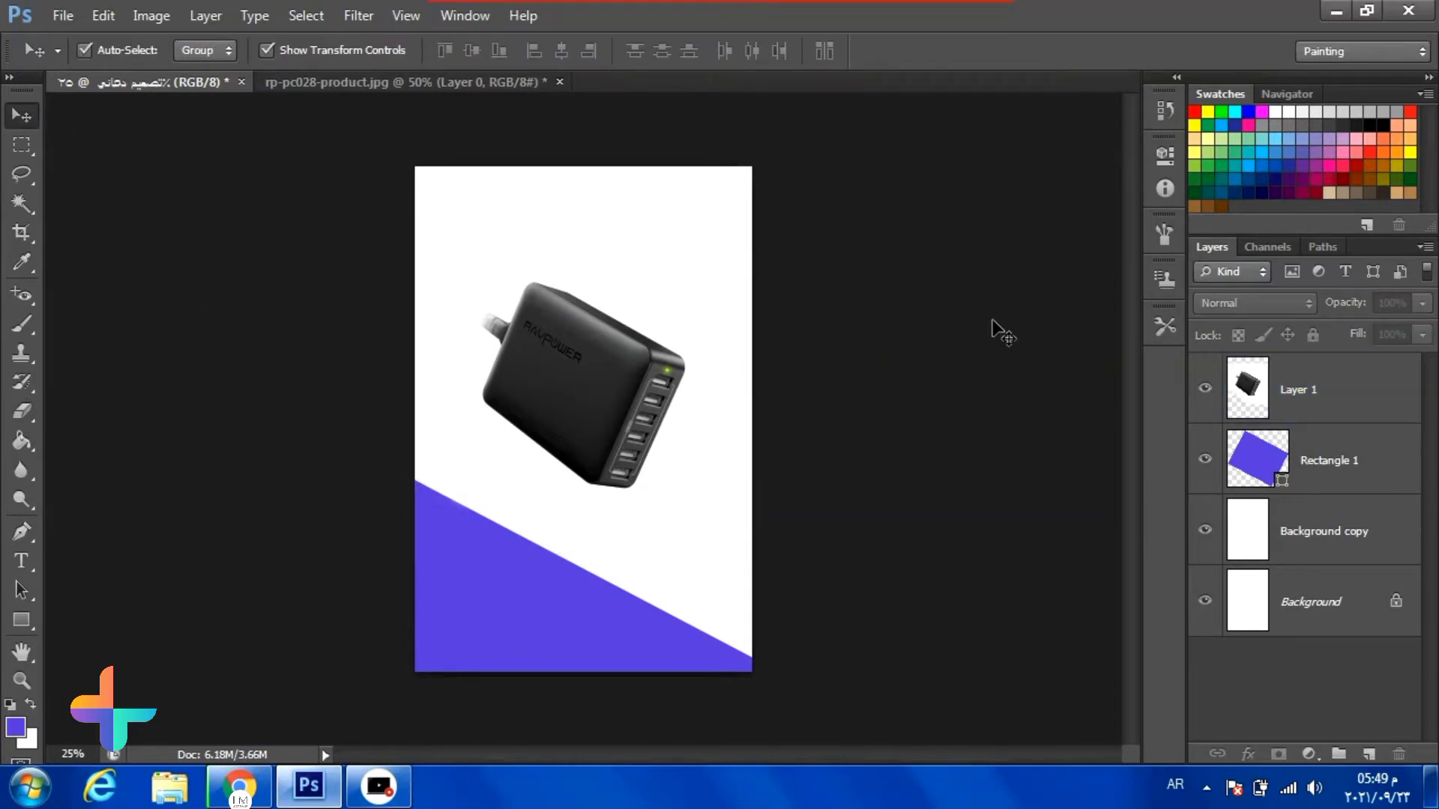
Add the text "50" in Tahoma Regular at 56 pt across the violet block's slanted edge
{"action": "left_click", "coordinate": [21, 682]}
{"action": "left_click", "coordinate": [480, 428]}
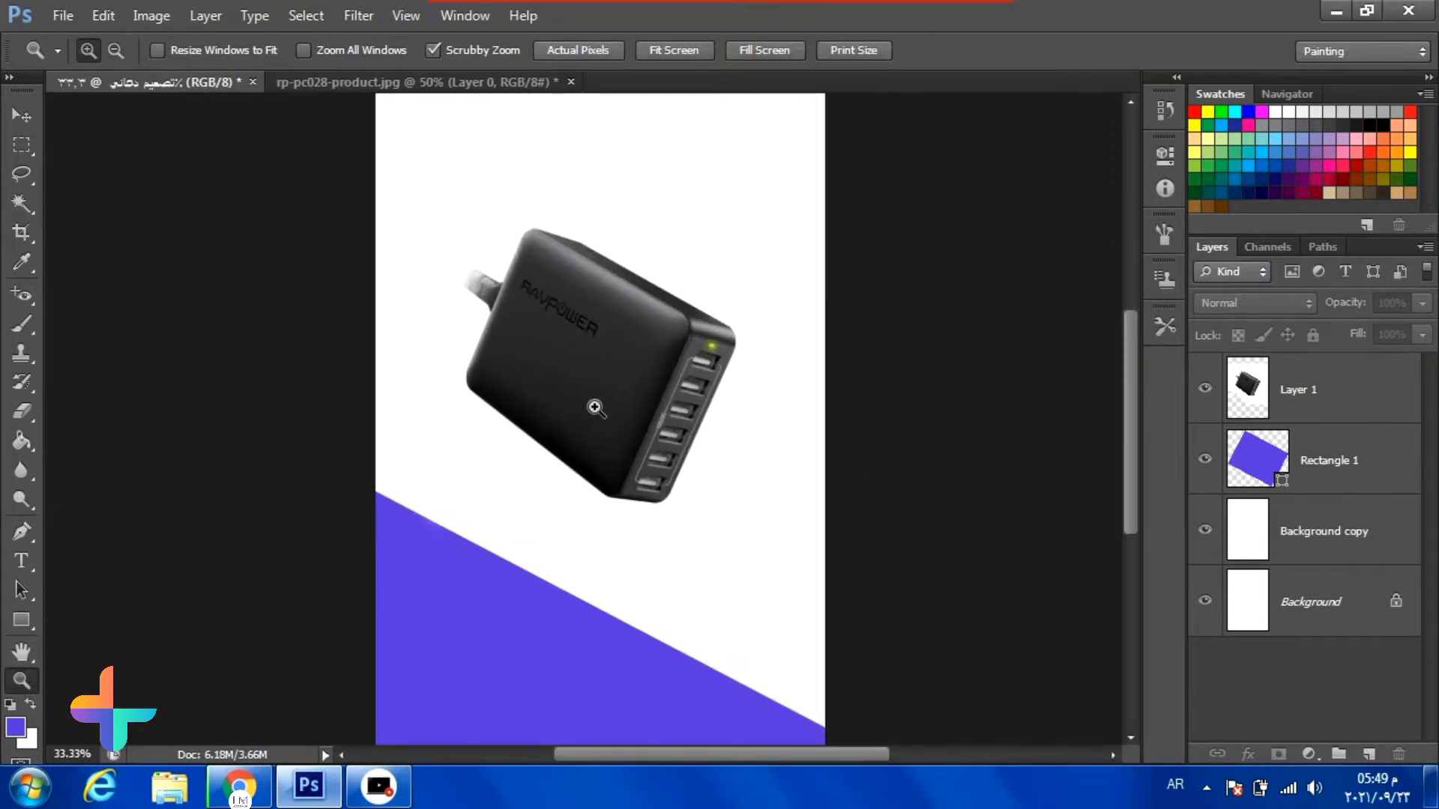
{"action": "left_click", "coordinate": [22, 115]}
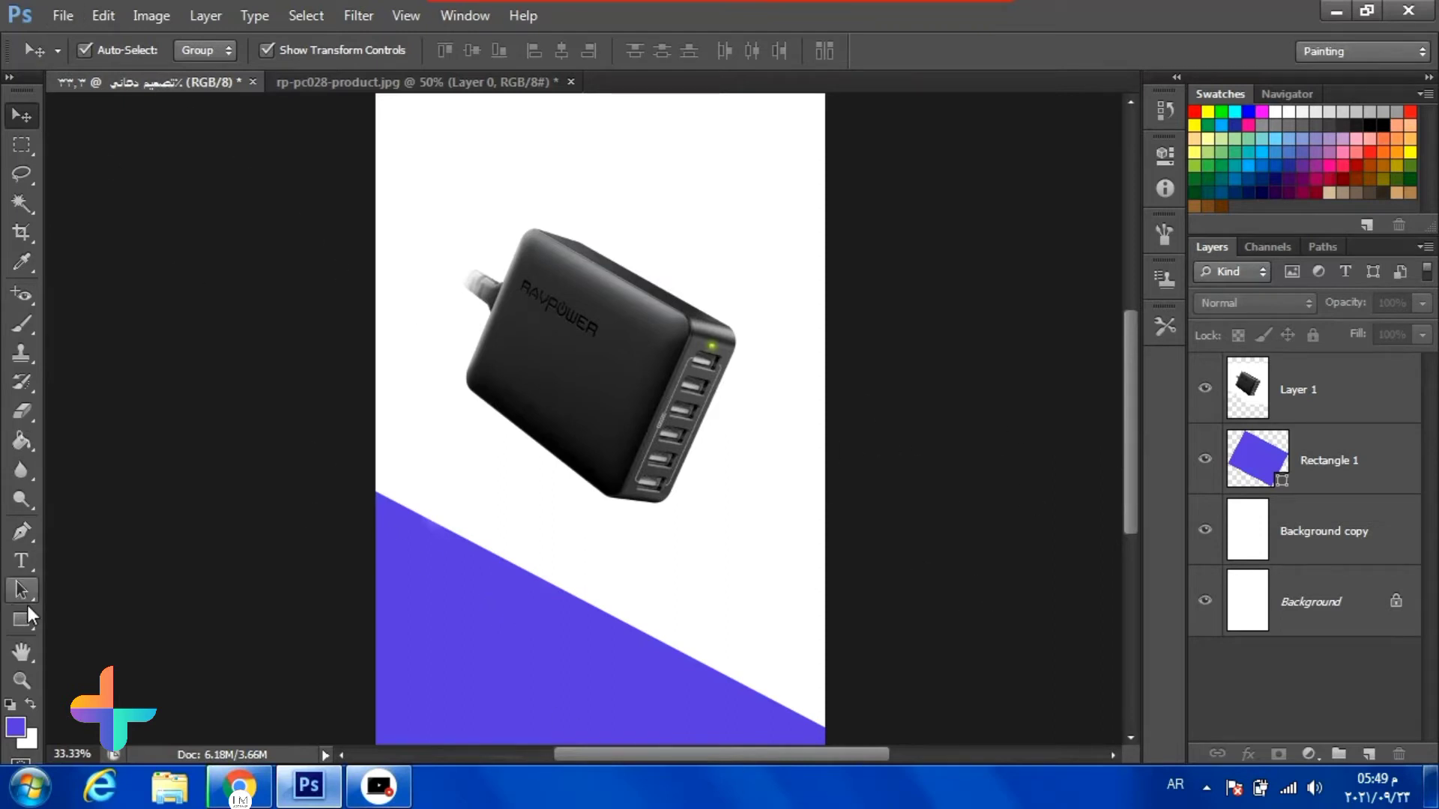
{"action": "left_click", "coordinate": [27, 562]}
{"action": "left_click", "coordinate": [544, 630]}
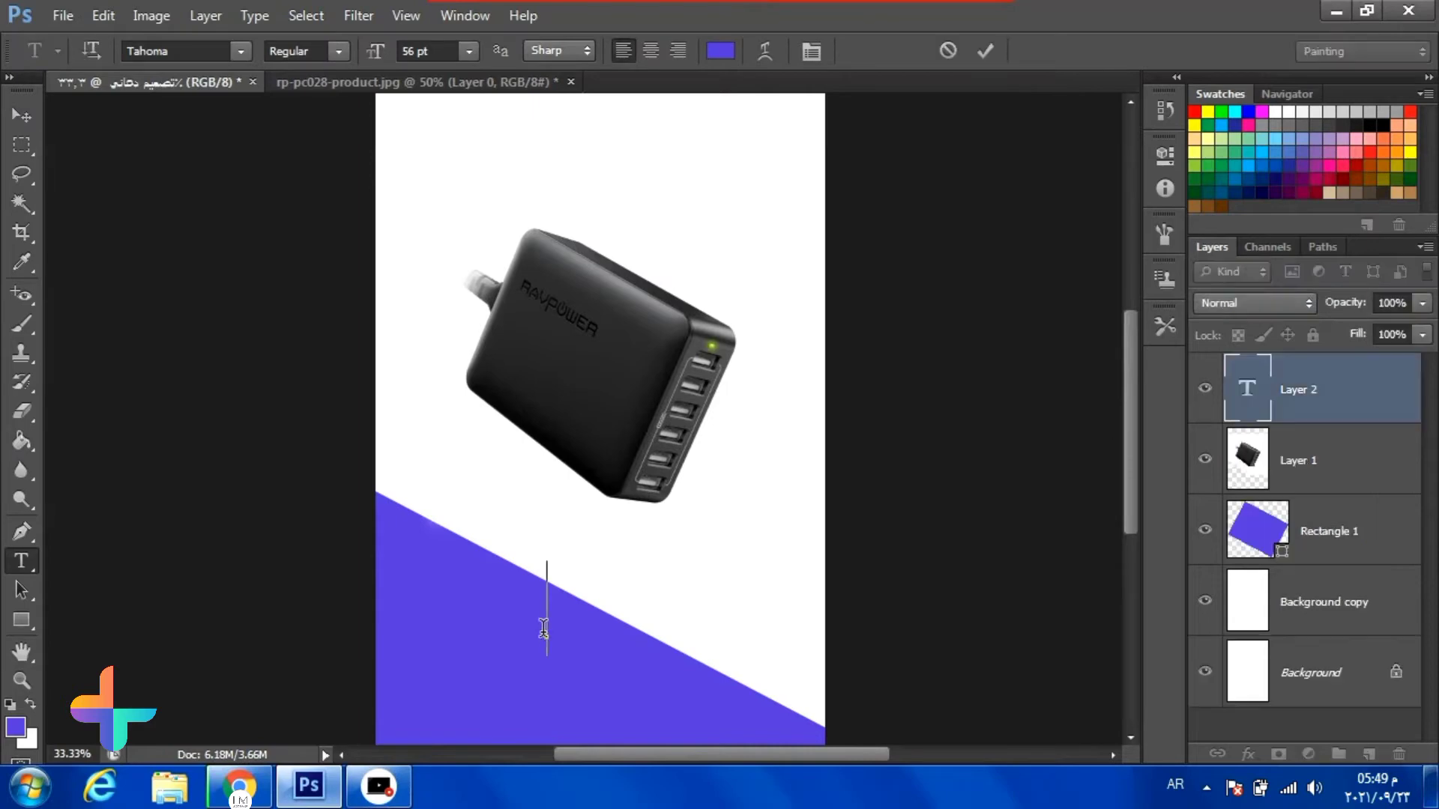
{"action": "type", "text": "50"}
Colour the whole "50" text bright yellow
{"action": "key", "text": "ctrl+a"}
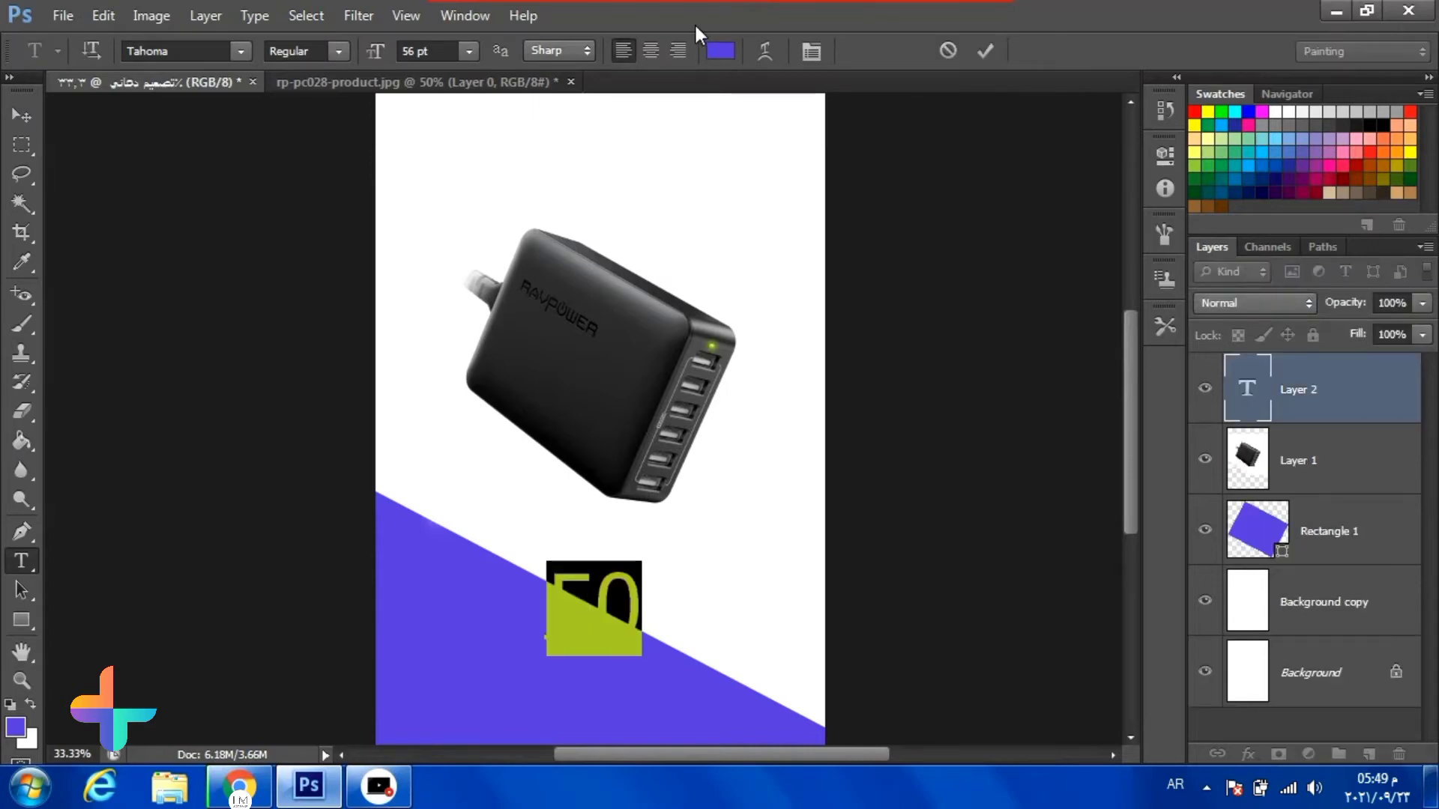
{"action": "left_click", "coordinate": [720, 50]}
{"action": "left_click", "coordinate": [780, 433]}
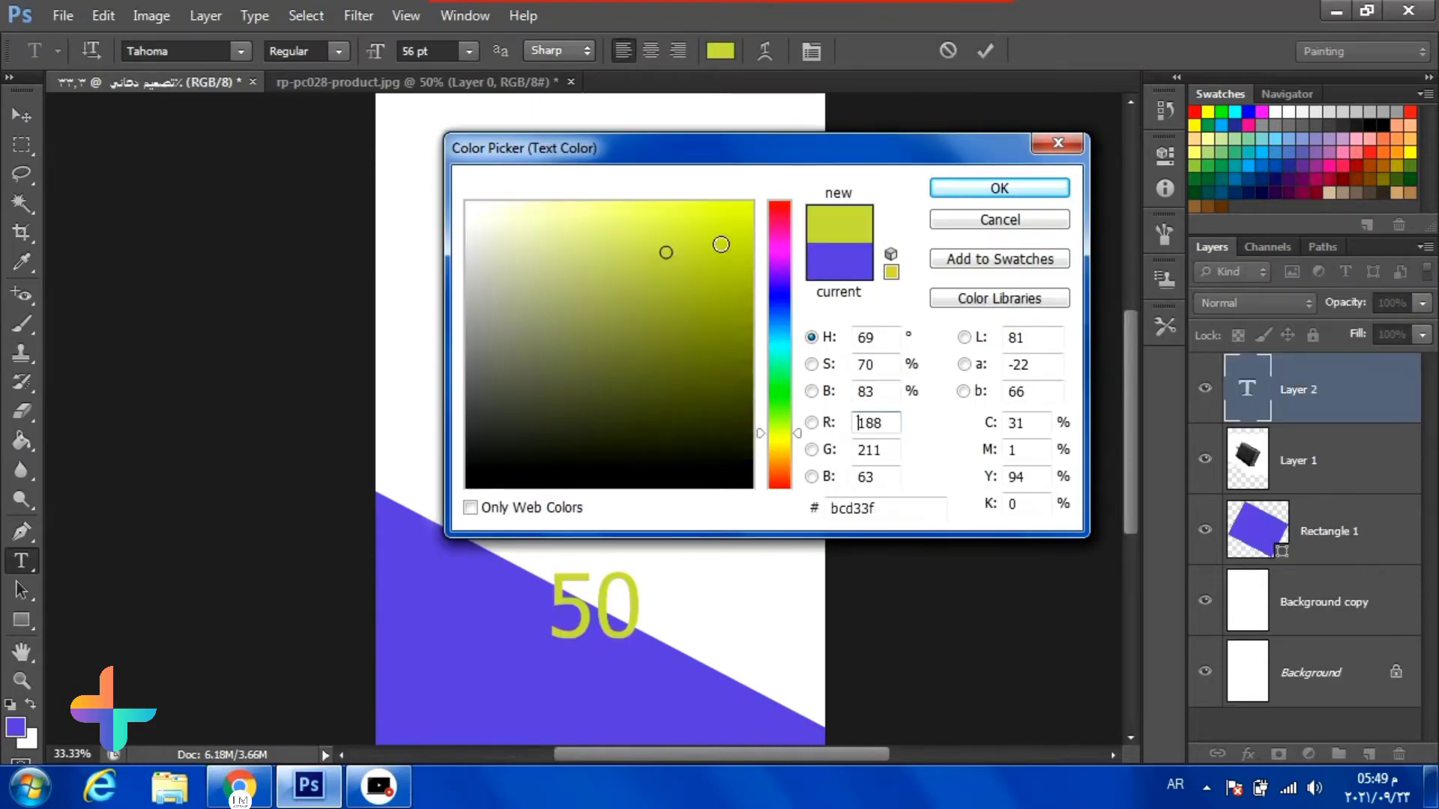
{"action": "left_click", "coordinate": [671, 212]}
{"action": "left_click", "coordinate": [999, 188]}
{"action": "key", "text": "ctrl+h"}
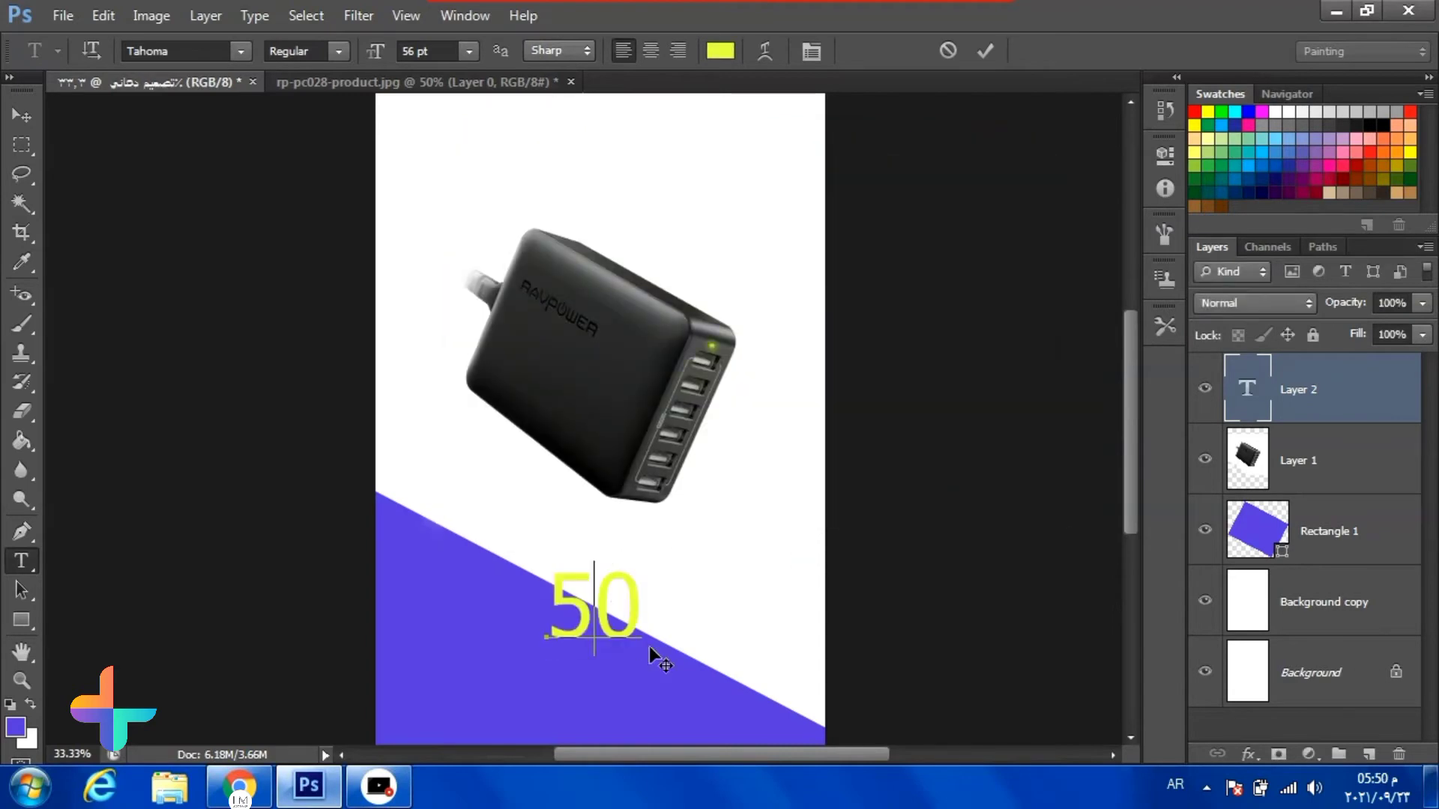
Move the yellow text fully onto the violet block and extend it to read "50%"
{"action": "left_click_drag", "start_coordinate": [649, 646], "coordinate": [536, 708]}
{"action": "double_click", "coordinate": [481, 653]}
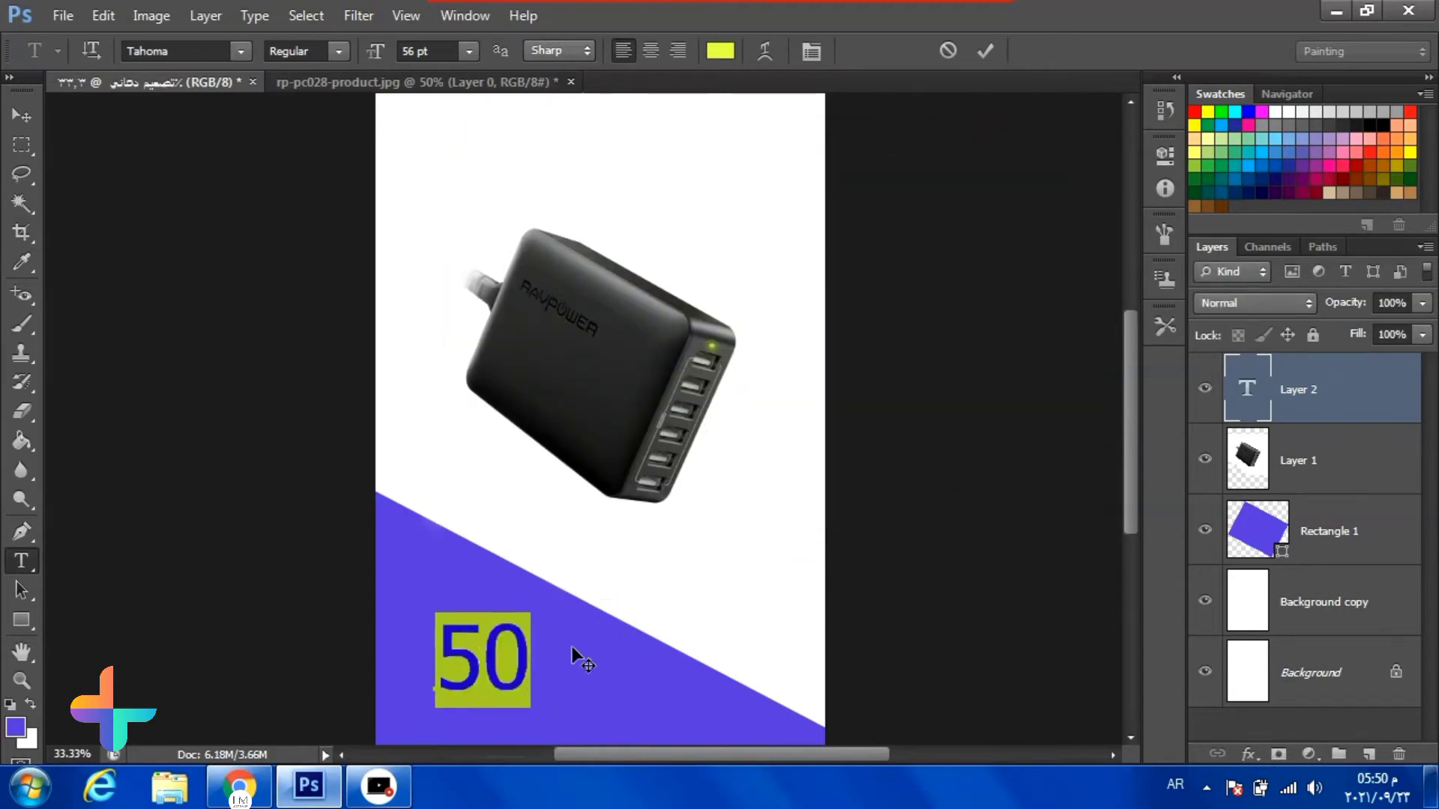
{"action": "left_click", "coordinate": [527, 671]}
{"action": "type", "text": "%"}
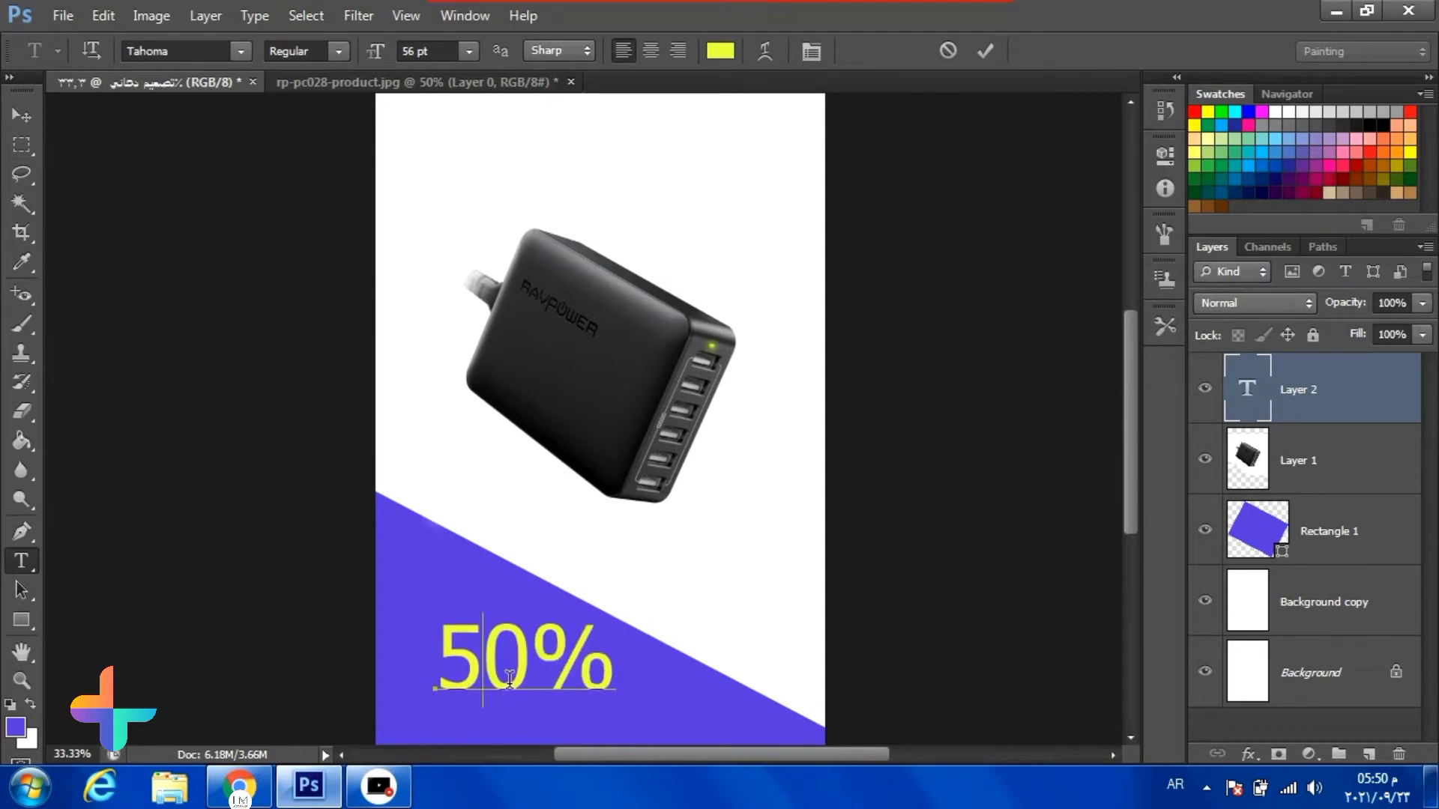
Enlarge the "50%" text to 59 pt and shift it closer to the page's left edge on the violet block
{"action": "key", "text": "ctrl+a"}
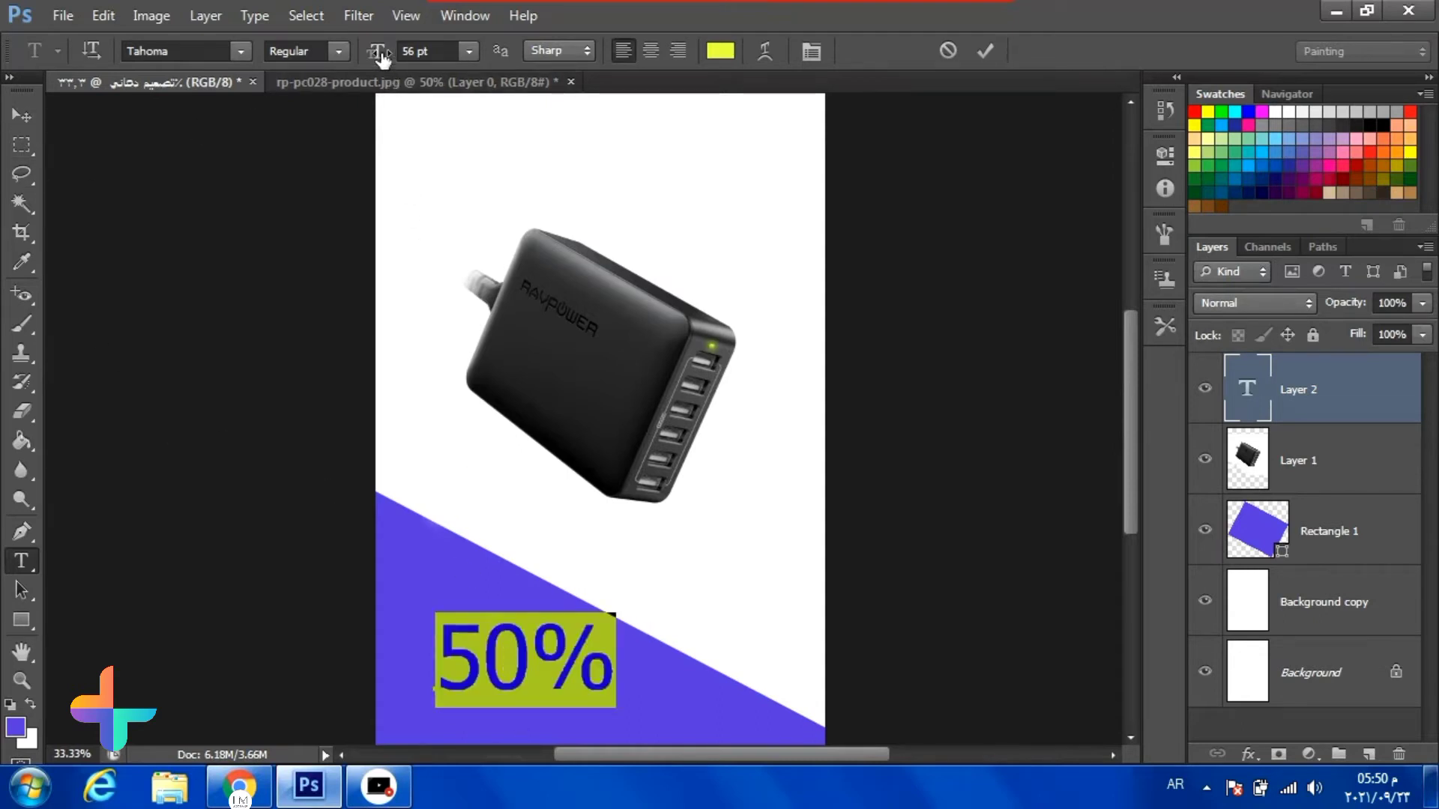
{"action": "left_click_drag", "start_coordinate": [380, 58], "coordinate": [390, 58]}
{"action": "key", "text": "ctrl+Return"}
{"action": "key", "text": "v"}
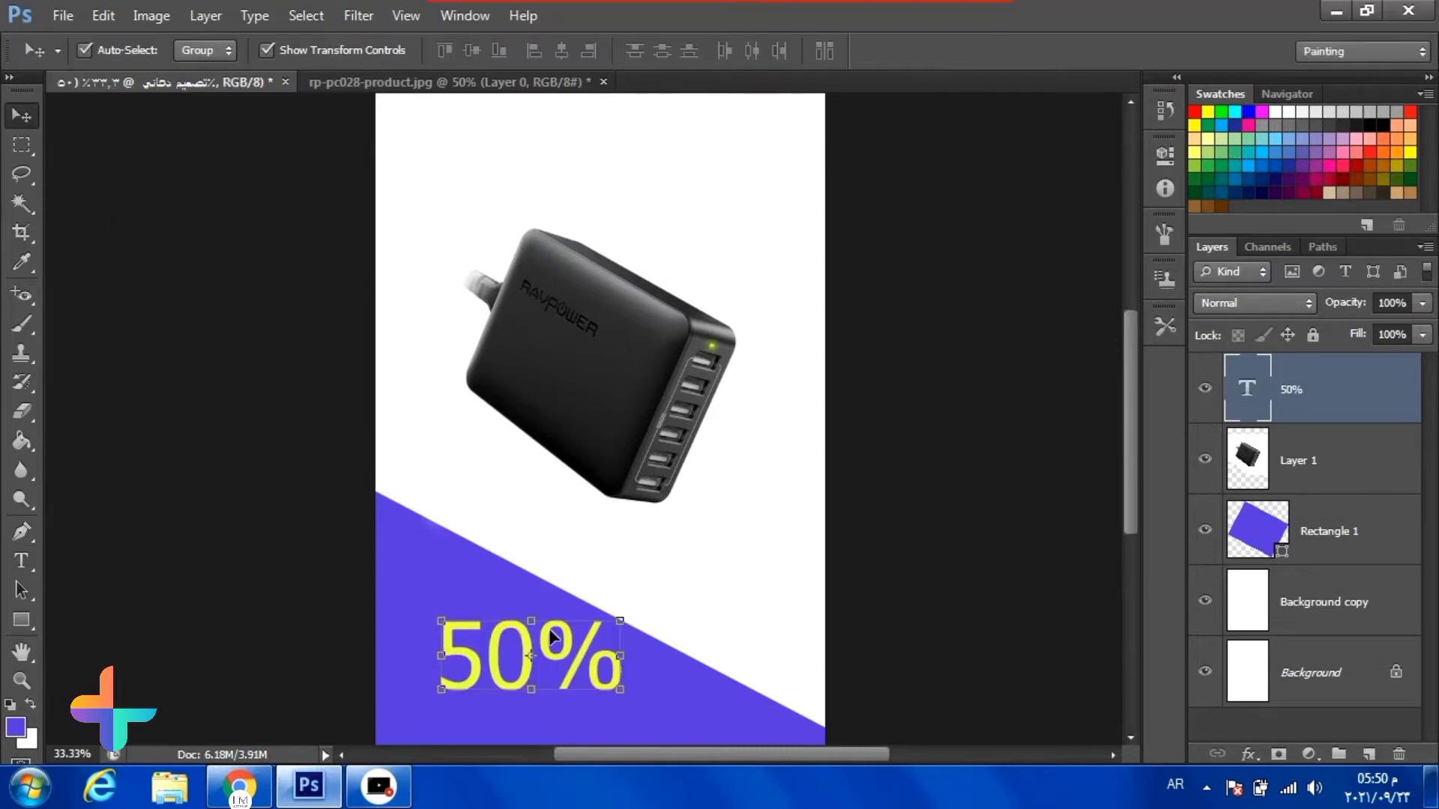
{"action": "left_click_drag", "start_coordinate": [549, 631], "coordinate": [535, 663]}
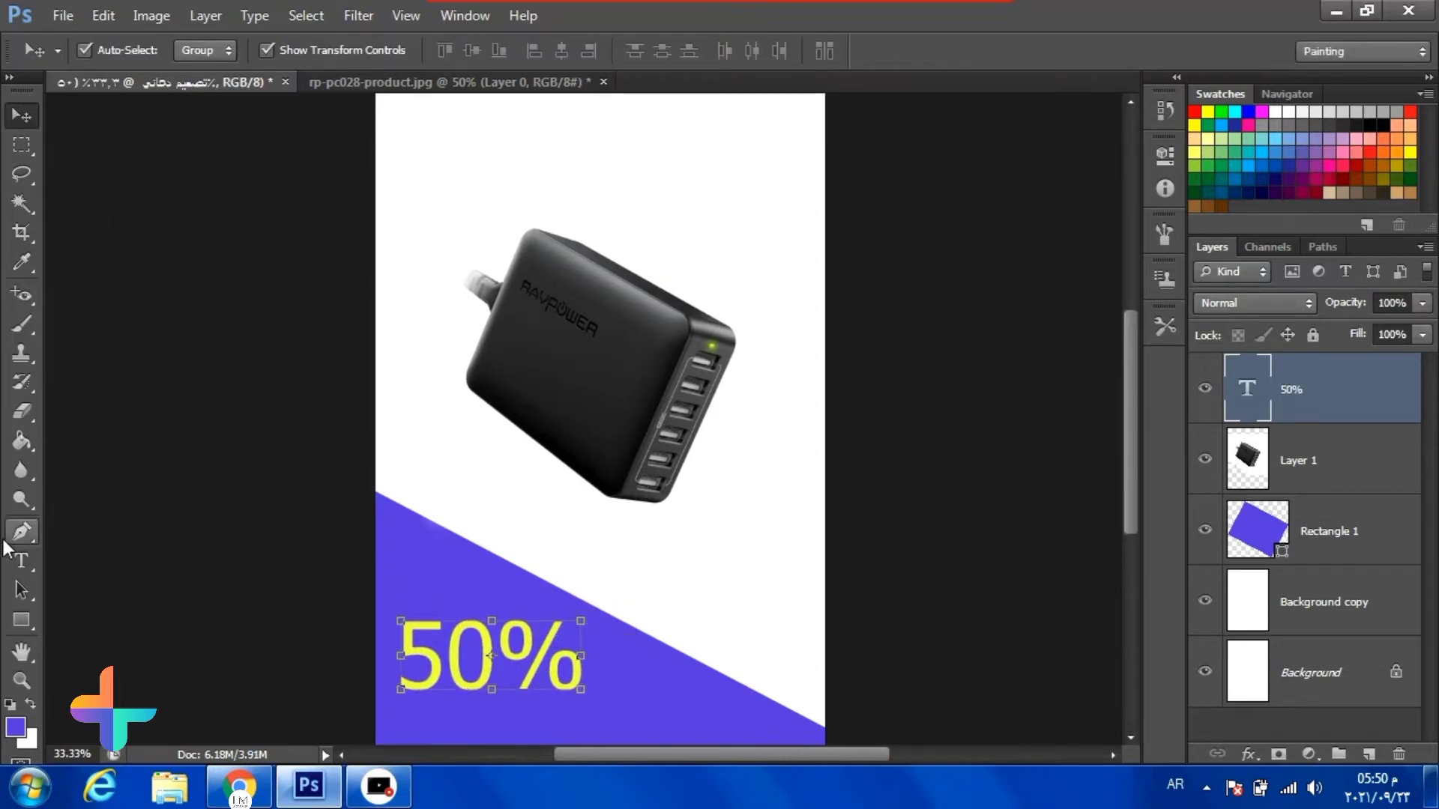
{"action": "left_click", "coordinate": [21, 560]}
{"action": "left_click", "coordinate": [586, 521]}
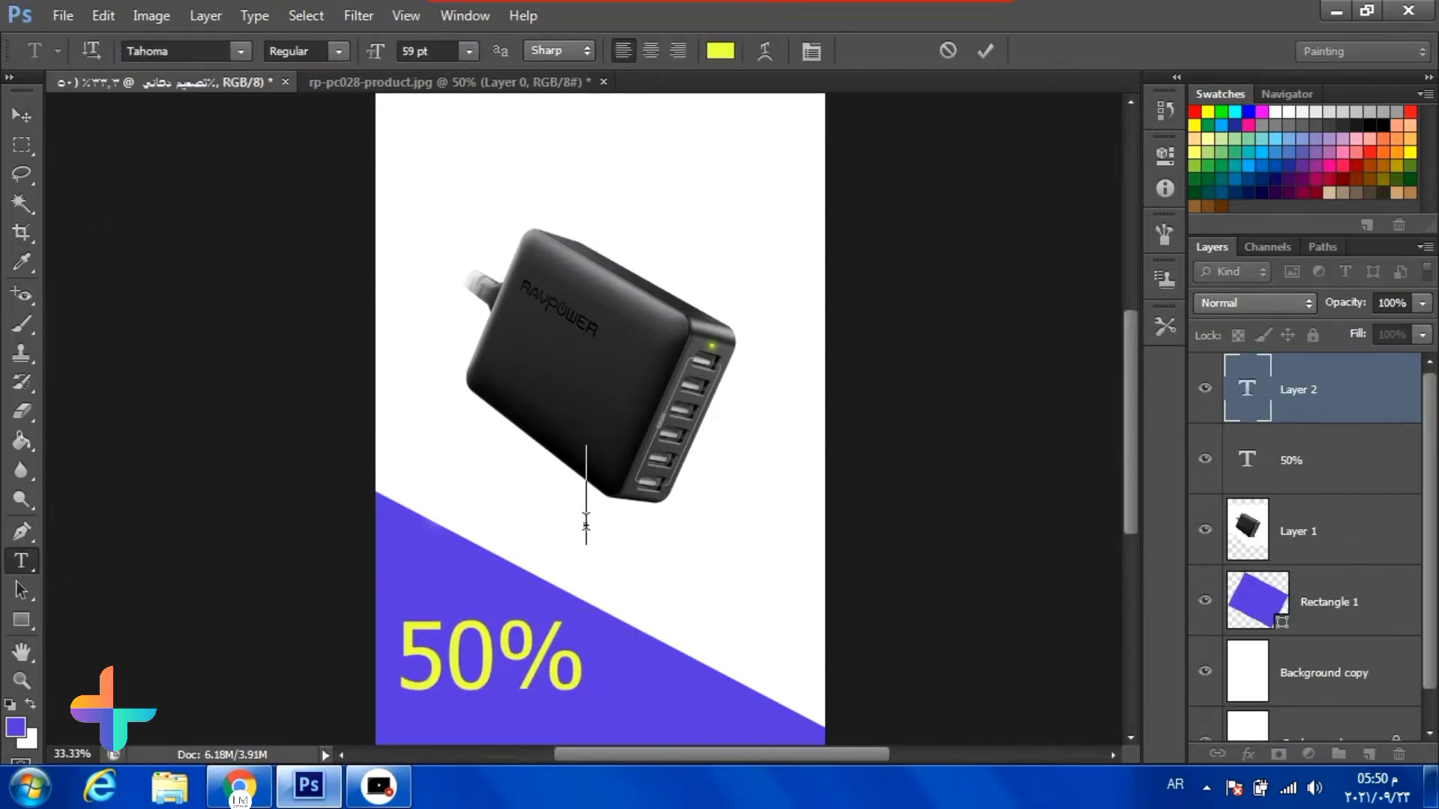
{"action": "right_click", "coordinate": [588, 520]}
{"action": "left_click", "coordinate": [665, 212]}
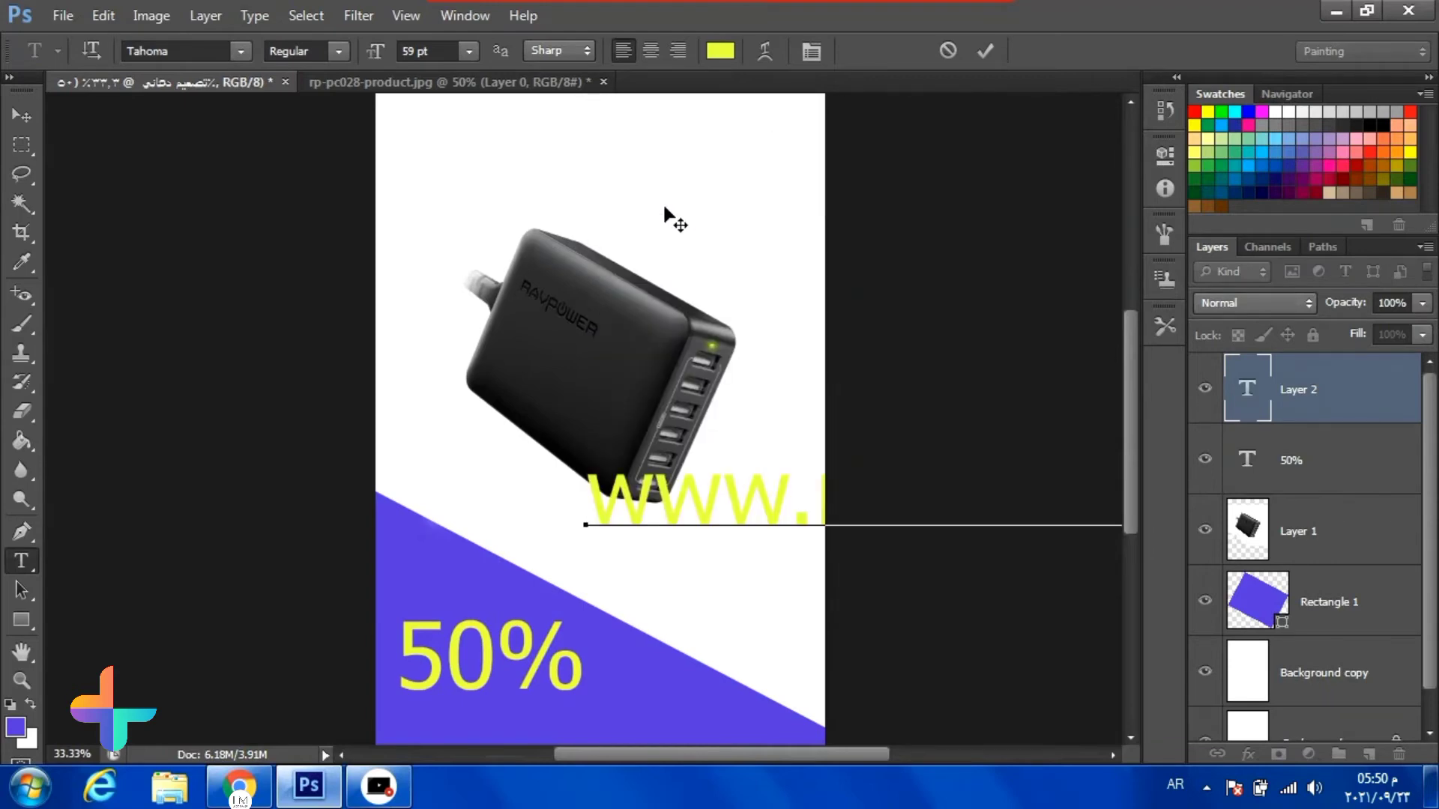
{"action": "key", "text": "ctrl+a"}
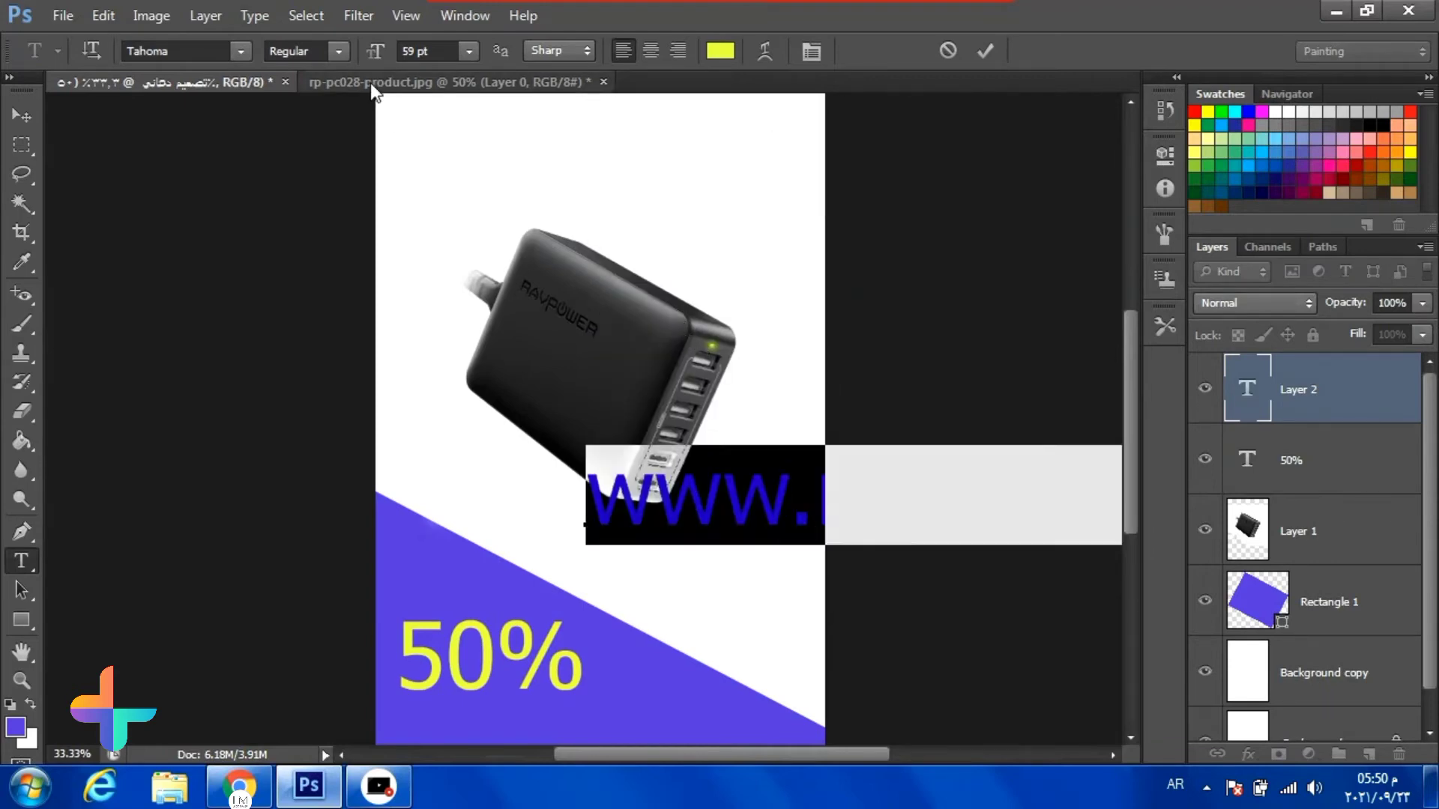
{"action": "left_click_drag", "start_coordinate": [375, 50], "coordinate": [331, 84]}
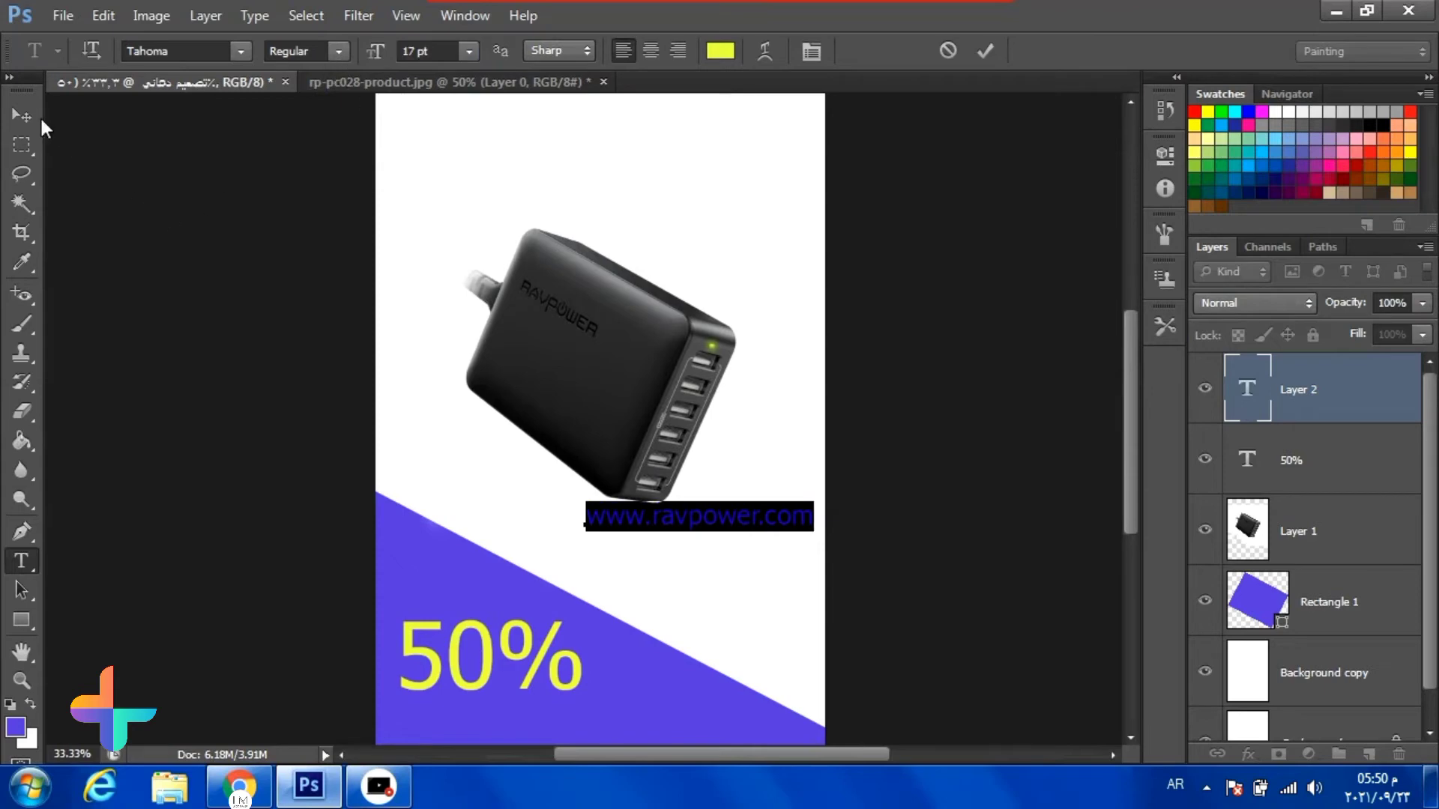
{"action": "left_click", "coordinate": [22, 114]}
{"action": "left_click_drag", "start_coordinate": [764, 521], "coordinate": [554, 726]}
Reduce the website text to 13 pt and move it towards the violet block's bottom right corner
{"action": "double_click", "coordinate": [1259, 396]}
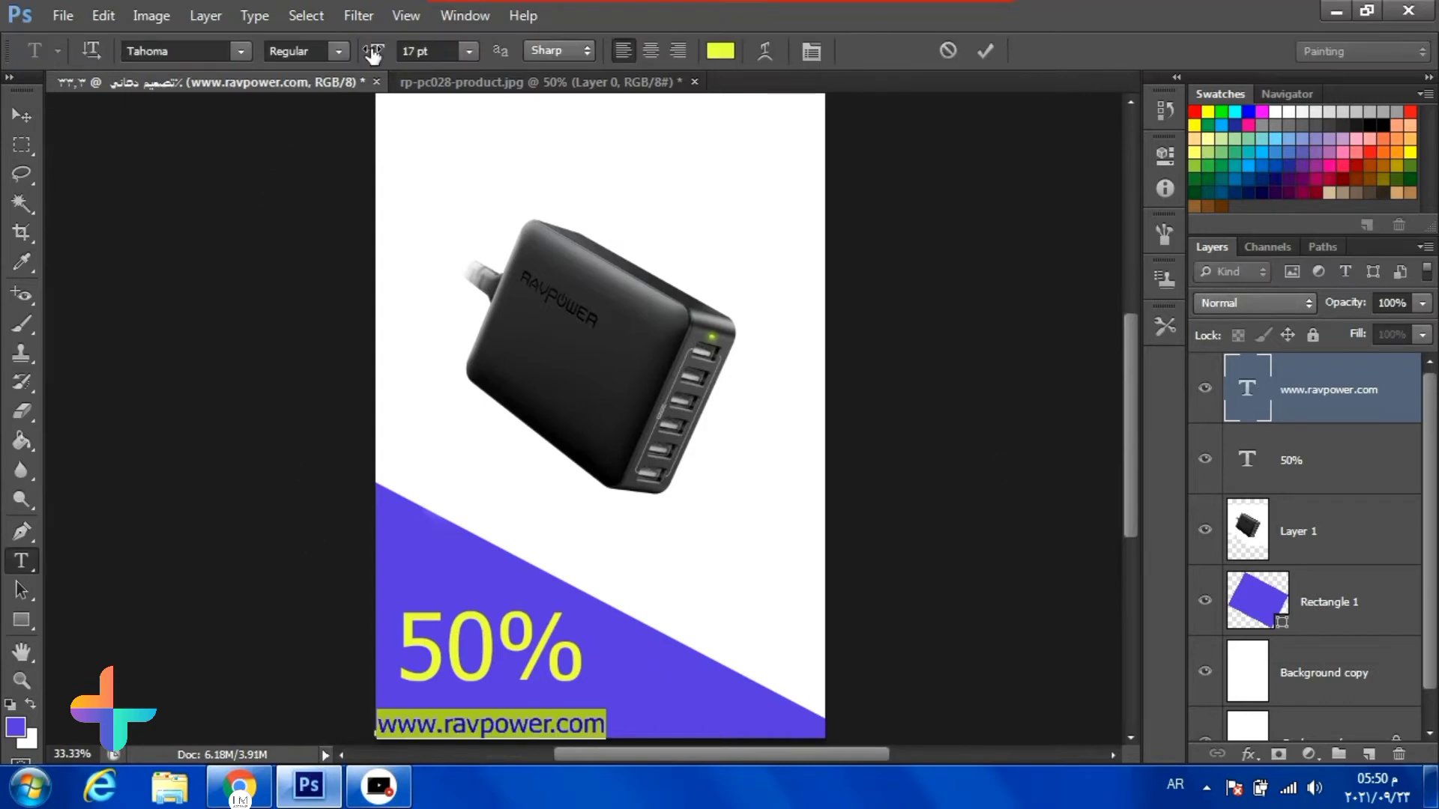
{"action": "left_click_drag", "start_coordinate": [372, 54], "coordinate": [365, 55]}
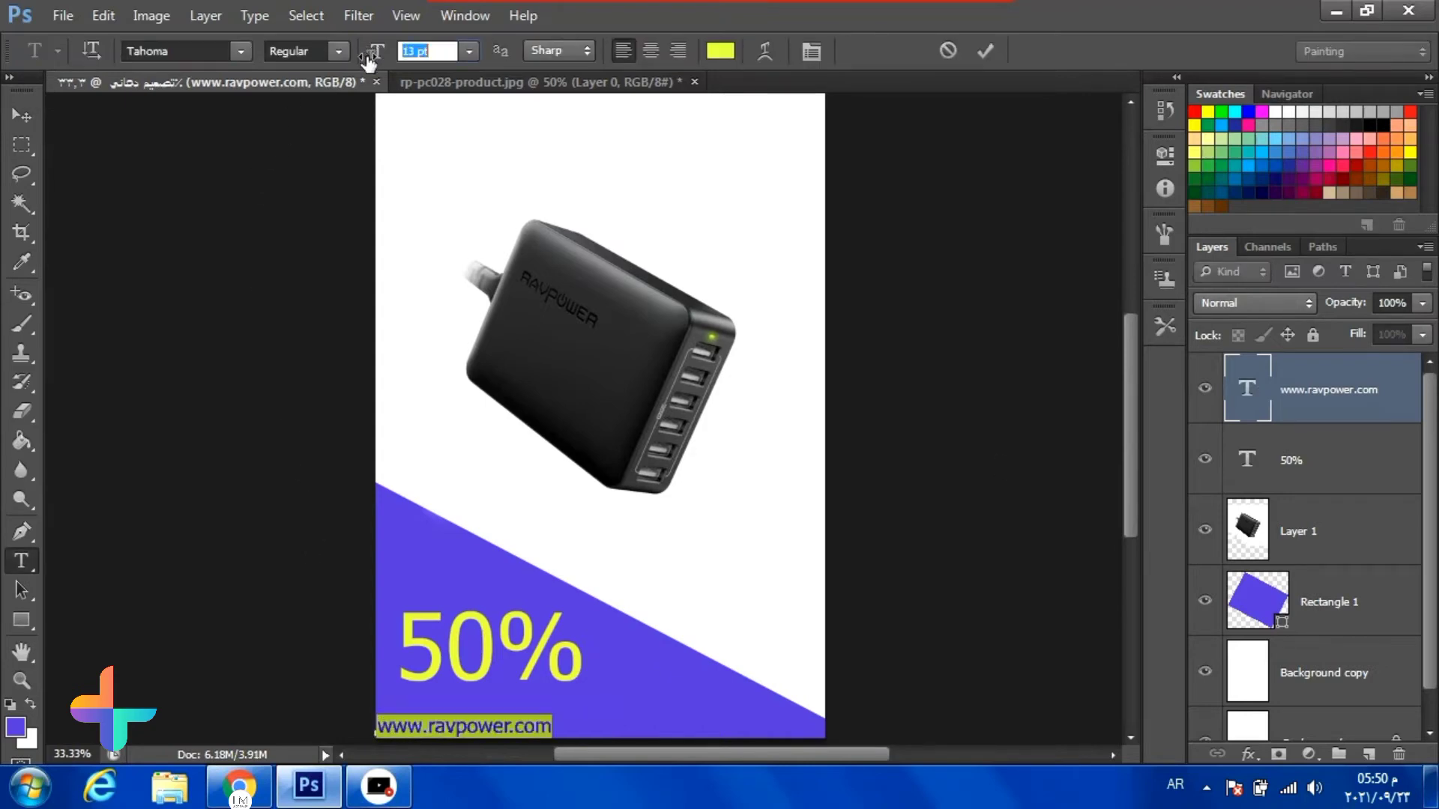
{"action": "left_click", "coordinate": [25, 123]}
{"action": "scroll", "coordinate": [501, 738], "scroll_direction": "down", "scroll_amount": 3}
{"action": "left_click_drag", "start_coordinate": [495, 639], "coordinate": [761, 642]}
Nudge the website text slightly away from the page's right edge
{"action": "left_click", "coordinate": [22, 680]}
{"action": "left_click", "coordinate": [784, 634]}
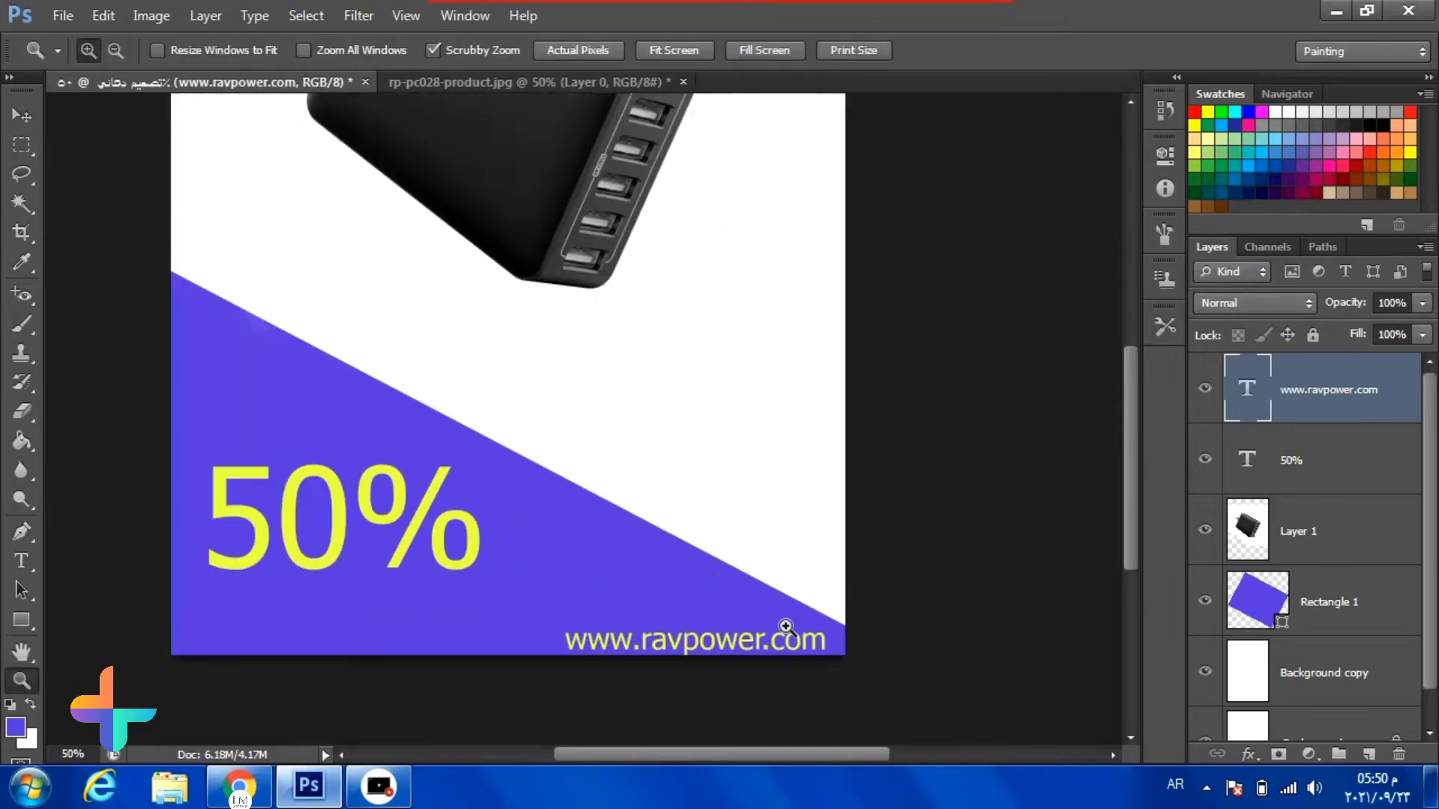
{"action": "left_click", "coordinate": [785, 626]}
{"action": "left_click", "coordinate": [10, 115]}
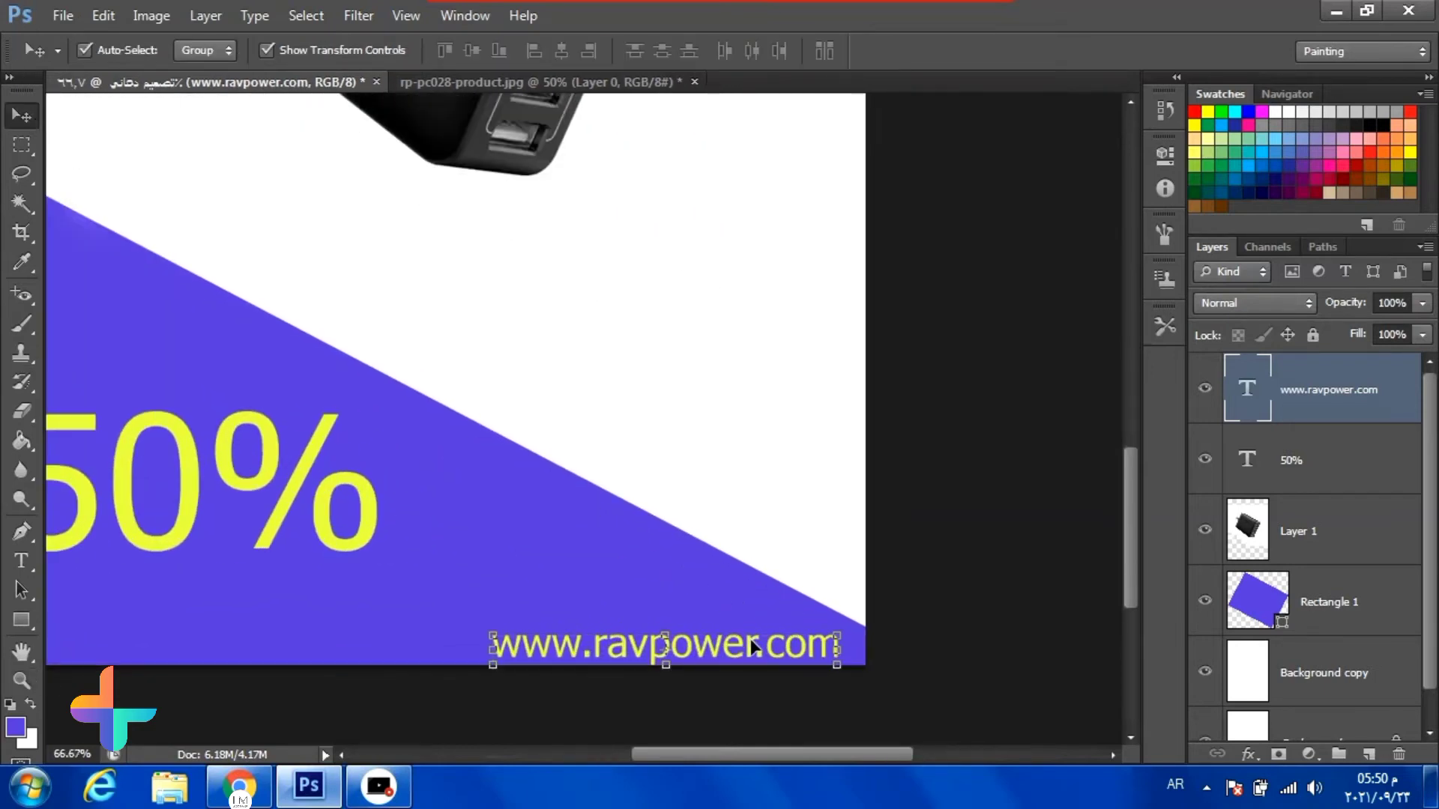
{"action": "left_click_drag", "start_coordinate": [756, 643], "coordinate": [749, 646]}
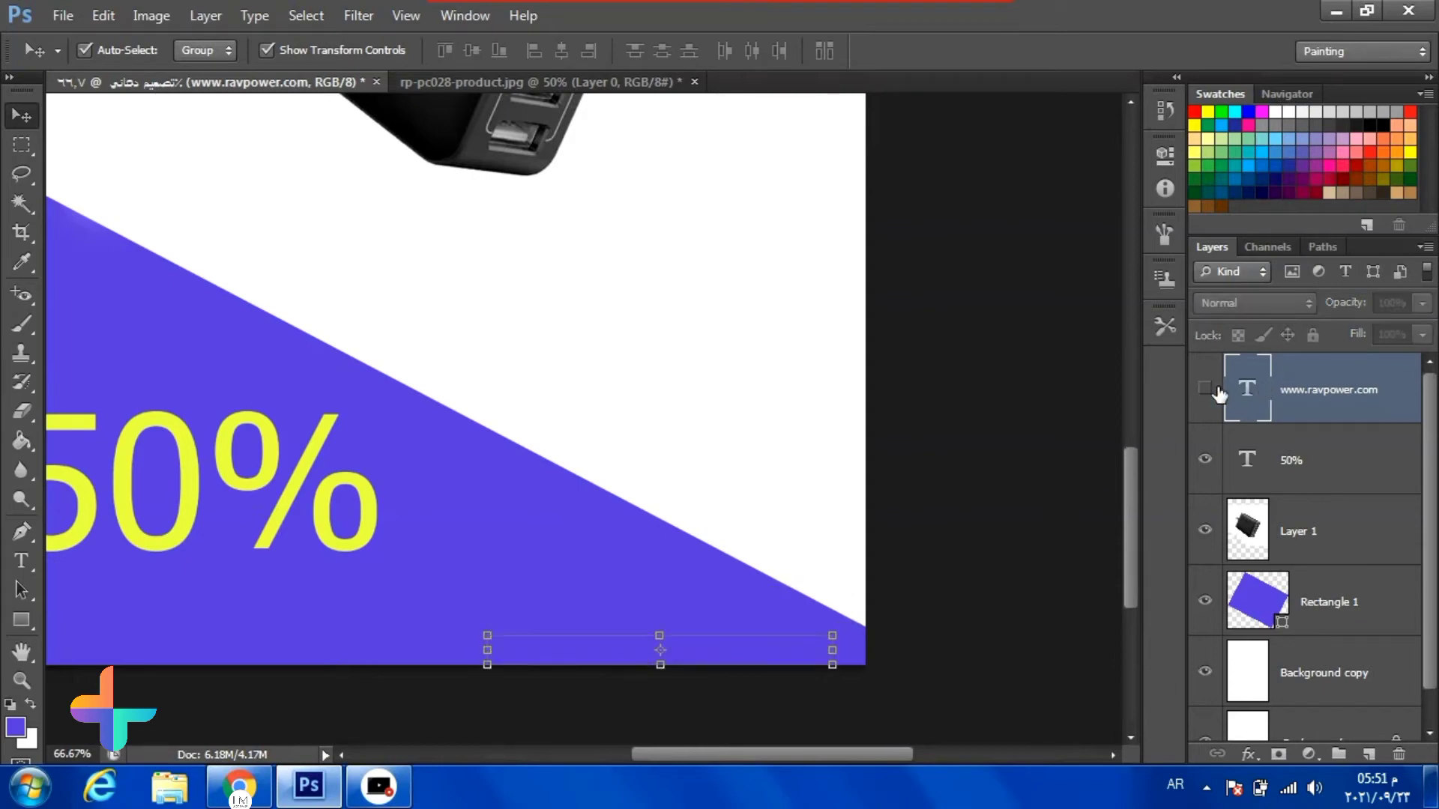
Reduce the website text to 8 pt and move it back into the page's bottom right corner on the violet block
{"action": "double_click", "coordinate": [1247, 388]}
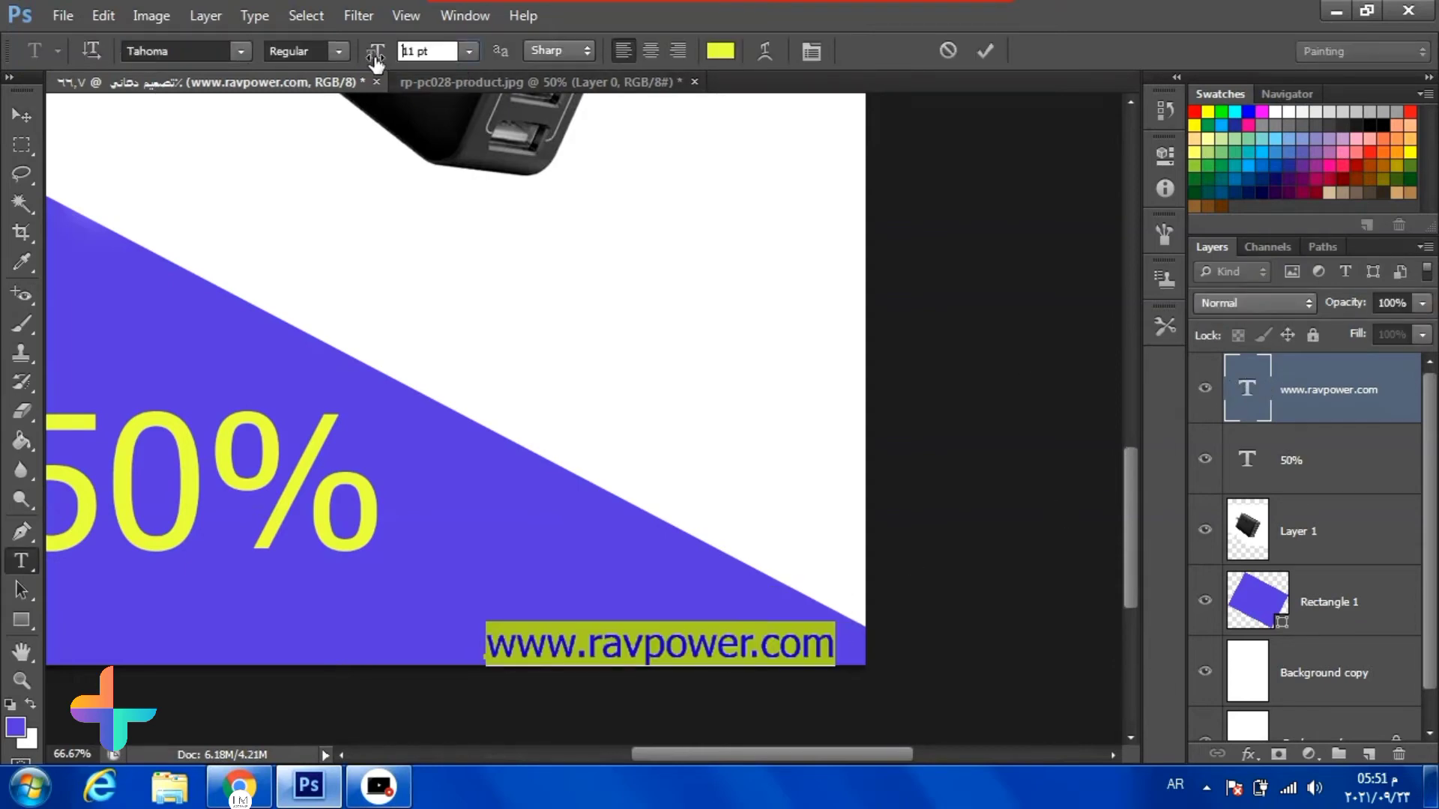
{"action": "left_click_drag", "start_coordinate": [369, 52], "coordinate": [386, 53]}
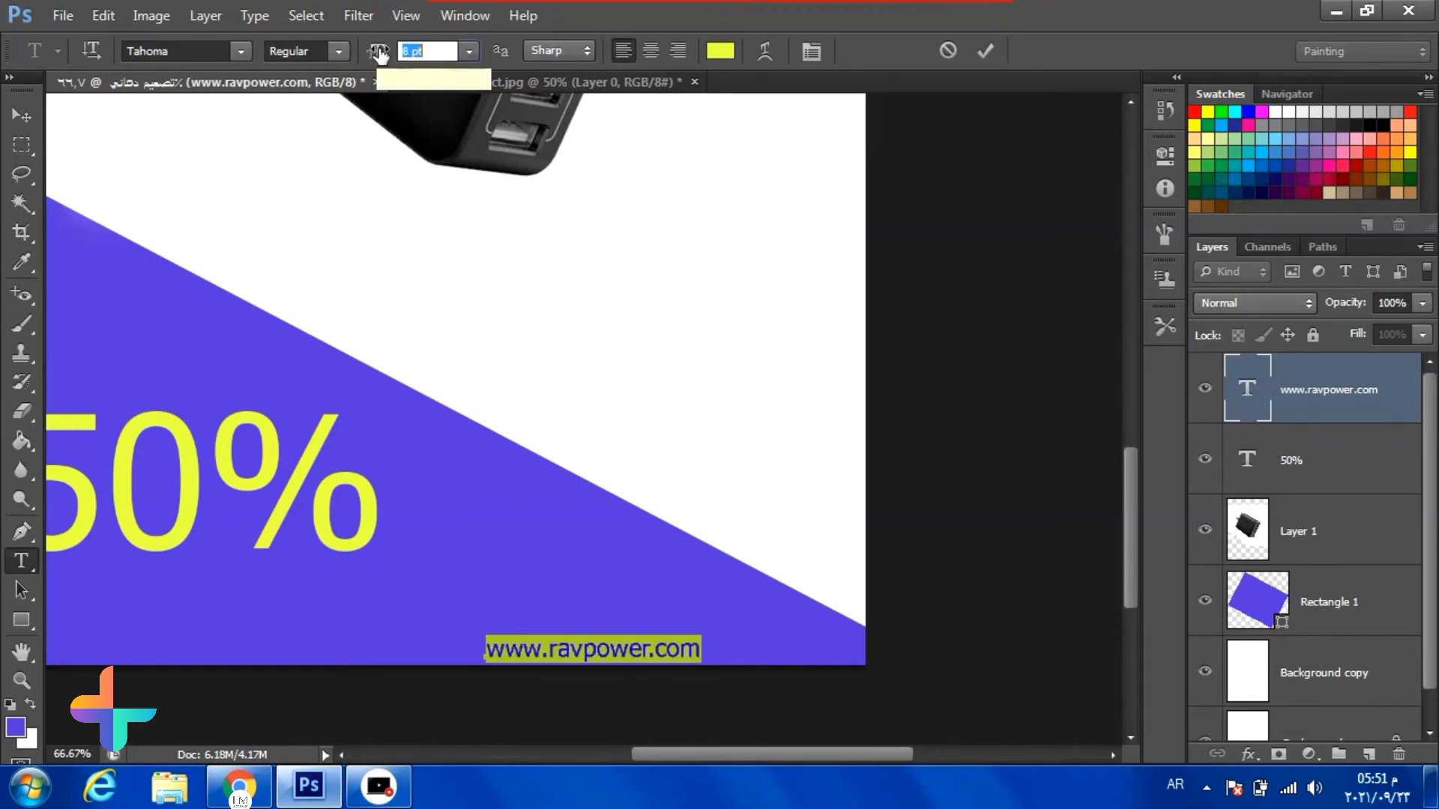
{"action": "key", "text": "ctrl+Return"}
{"action": "key", "text": "v"}
{"action": "left_click_drag", "start_coordinate": [626, 652], "coordinate": [768, 652]}
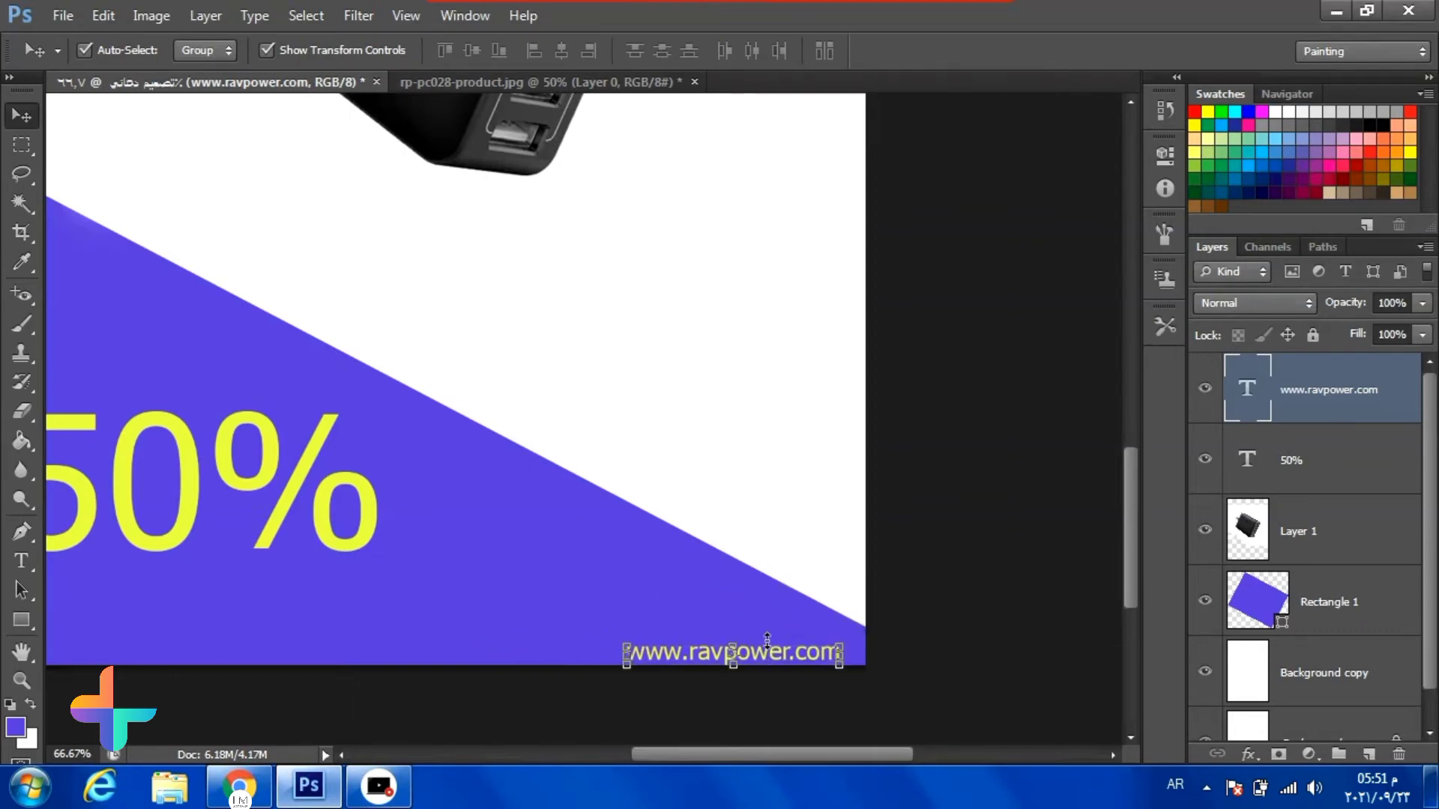
Review the overall poster layout, from the website text up to the charger and the empty area above it
{"action": "left_click", "coordinate": [21, 680]}
{"action": "left_click", "coordinate": [395, 317], "text": "alt"}
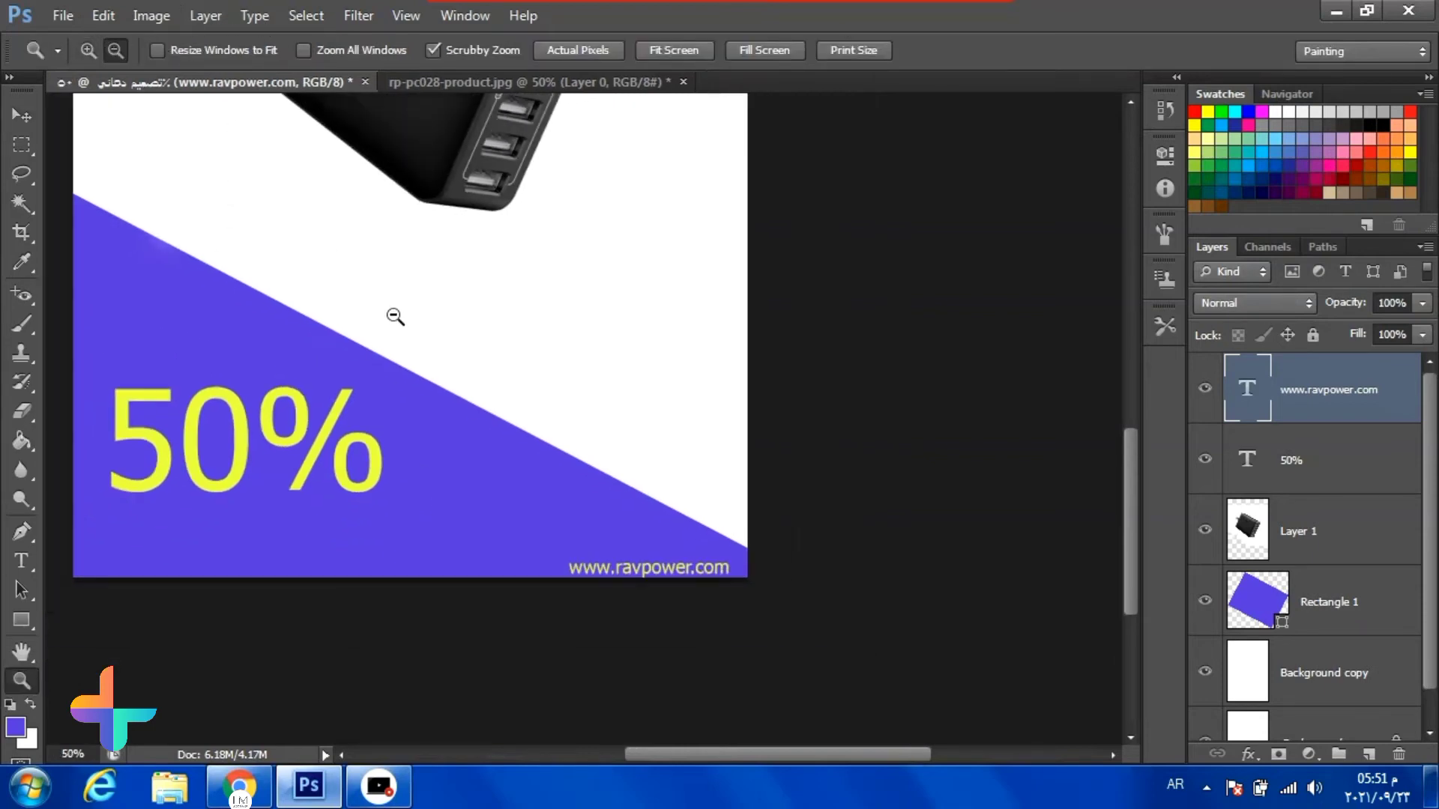
{"action": "scroll", "coordinate": [1145, 444], "scroll_direction": "up", "scroll_amount": 3}
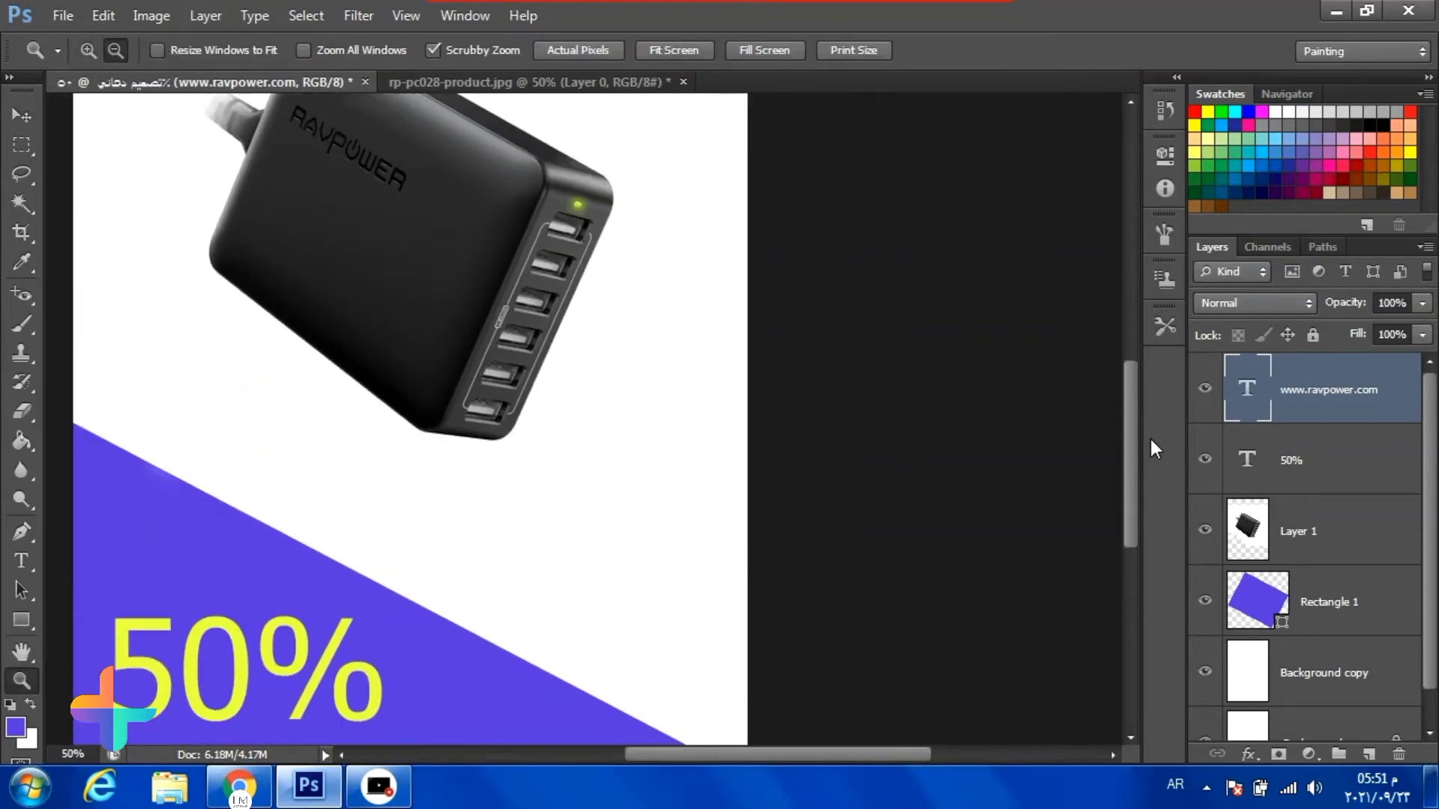
{"action": "left_click", "coordinate": [720, 578], "text": "alt"}
{"action": "scroll", "coordinate": [562, 555], "scroll_direction": "up", "scroll_amount": 1}
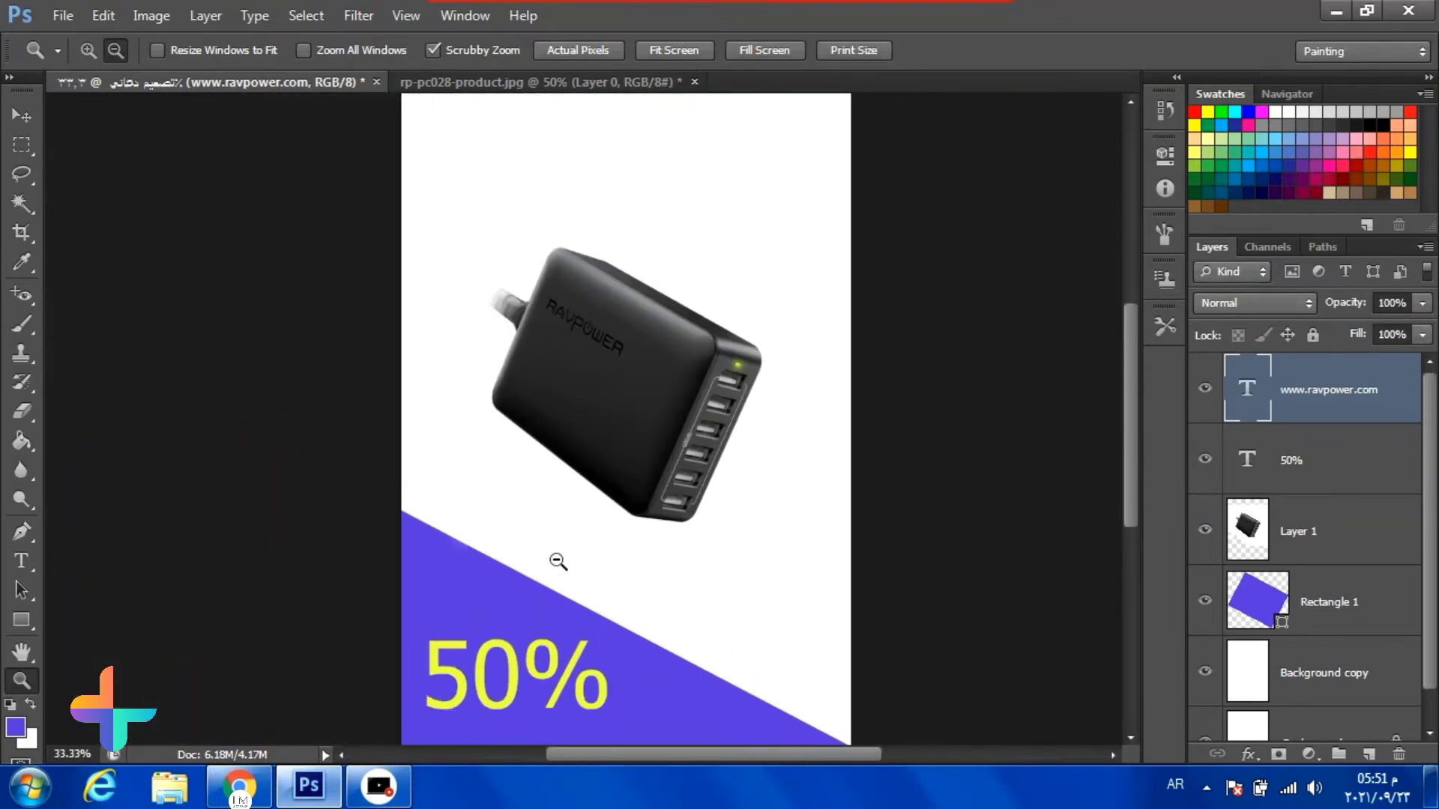
{"action": "left_click", "coordinate": [24, 114]}
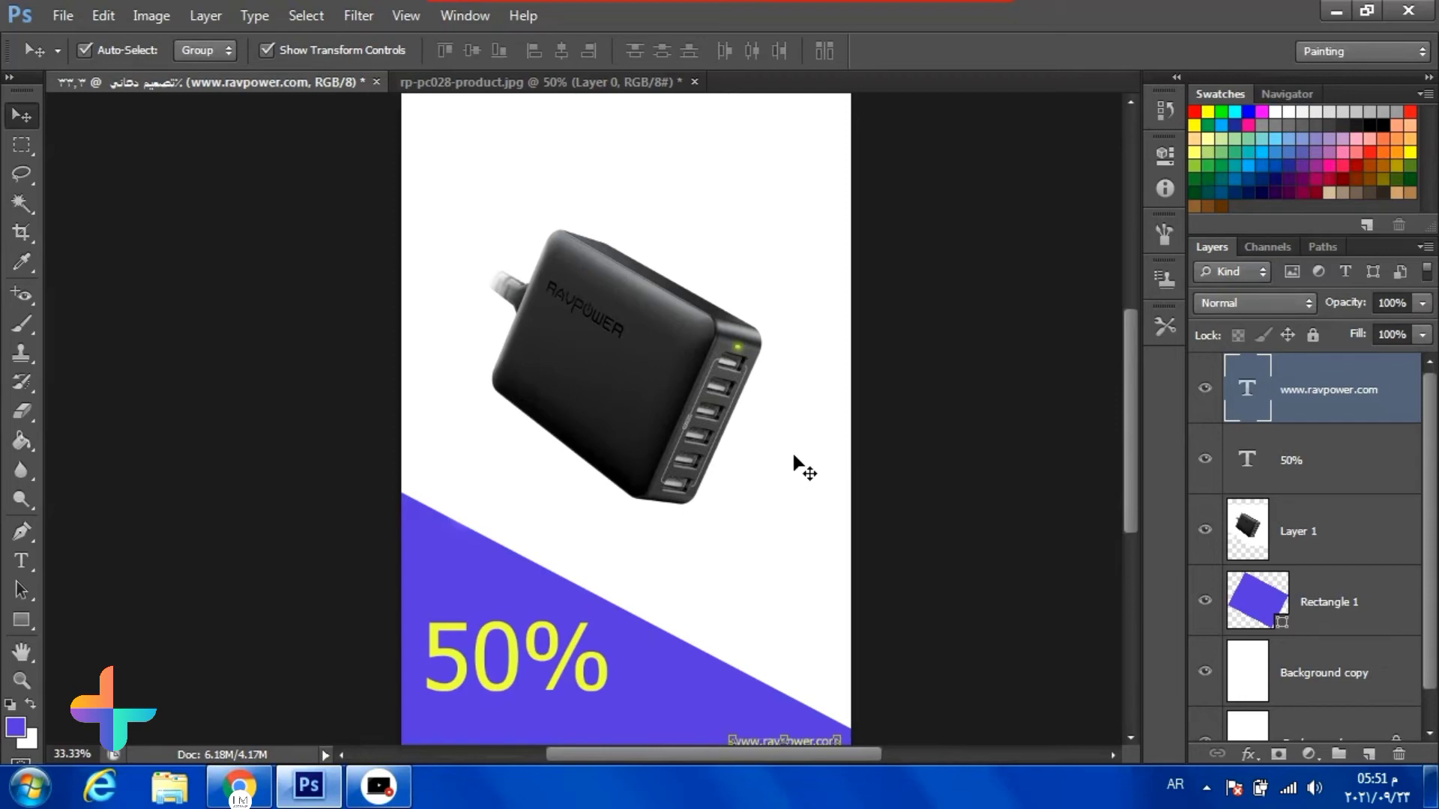
{"action": "scroll", "coordinate": [735, 439], "scroll_direction": "up", "scroll_amount": 2}
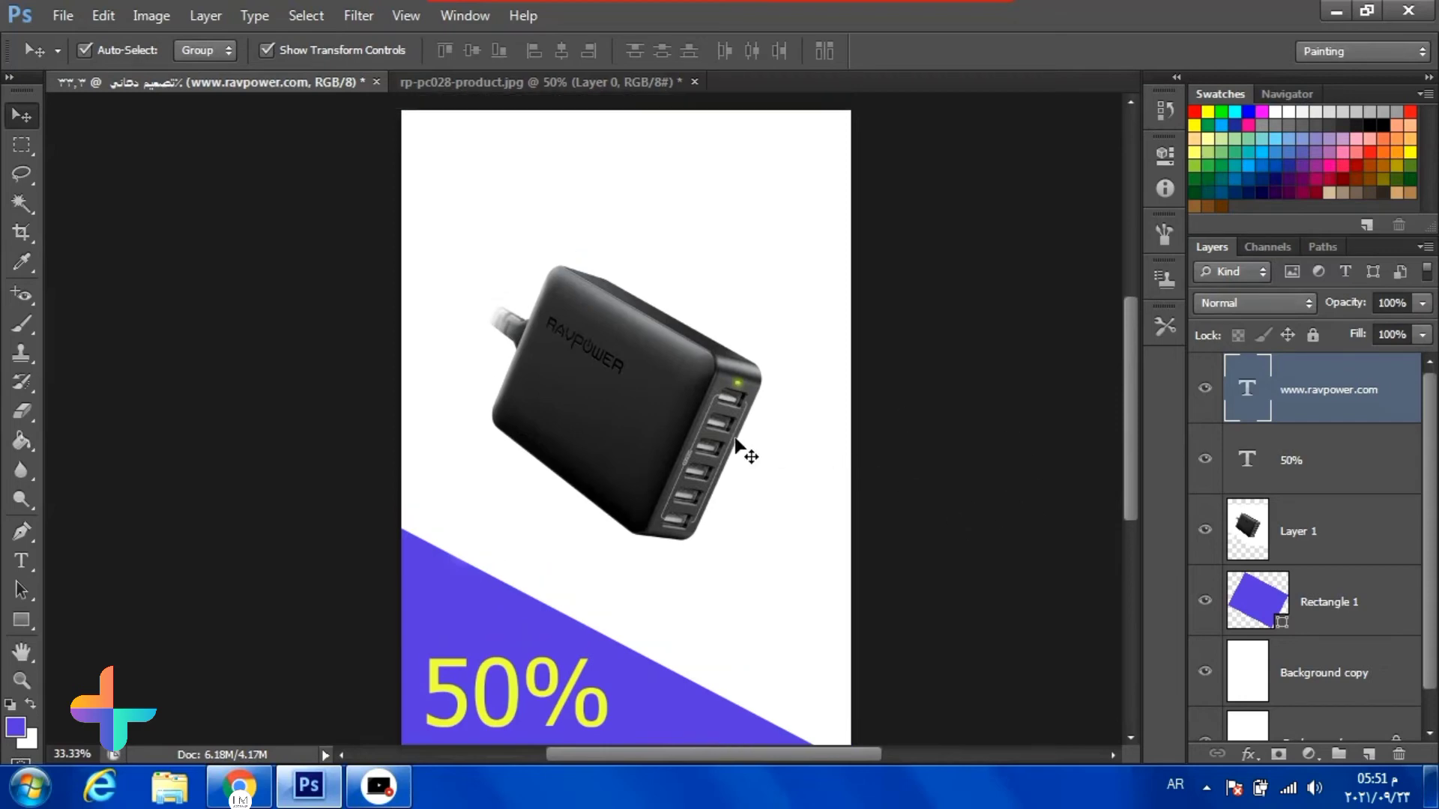
{"action": "left_click", "coordinate": [21, 619]}
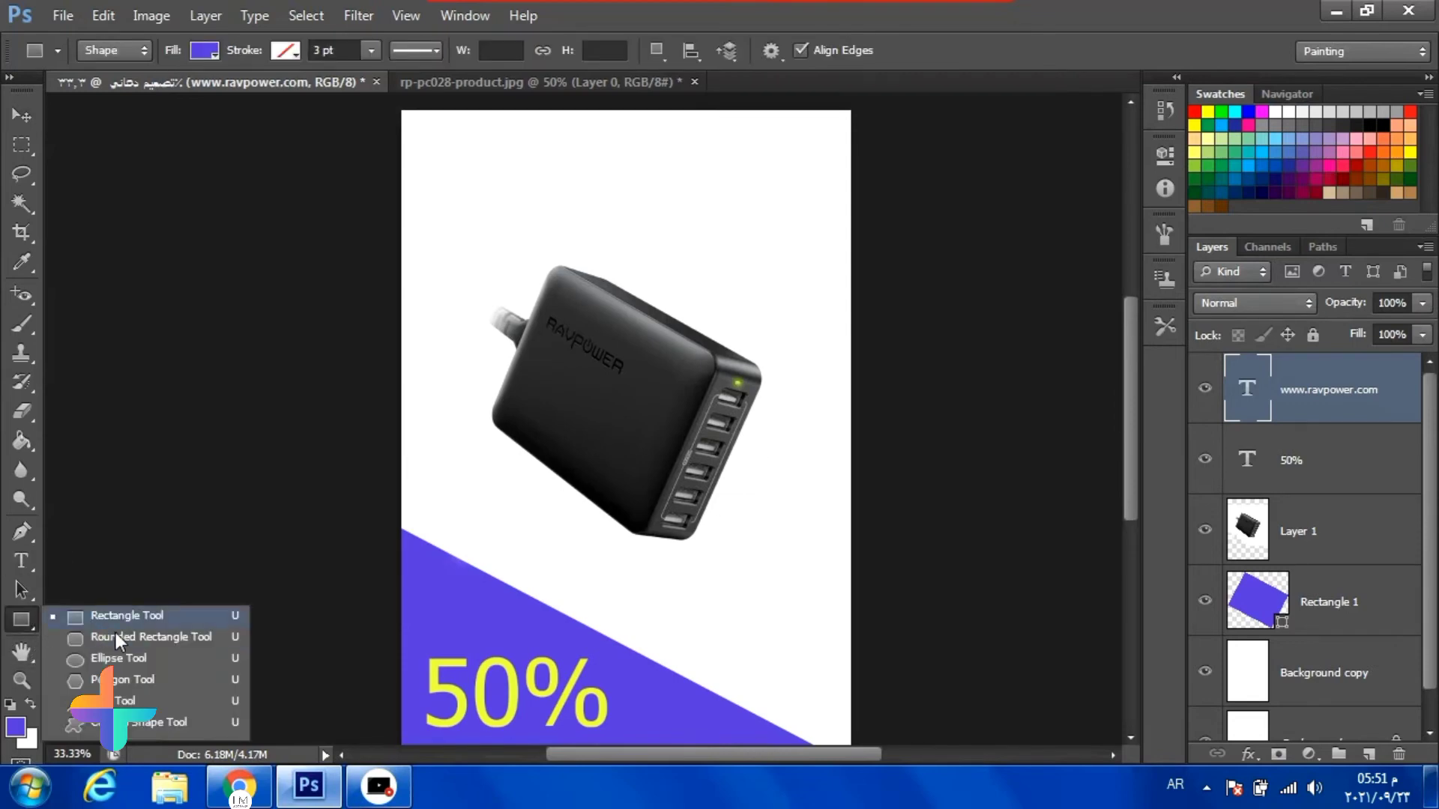
{"action": "left_click", "coordinate": [119, 658]}
{"action": "left_click_drag", "start_coordinate": [680, 517], "coordinate": [844, 672]}
{"action": "left_click", "coordinate": [114, 21]}
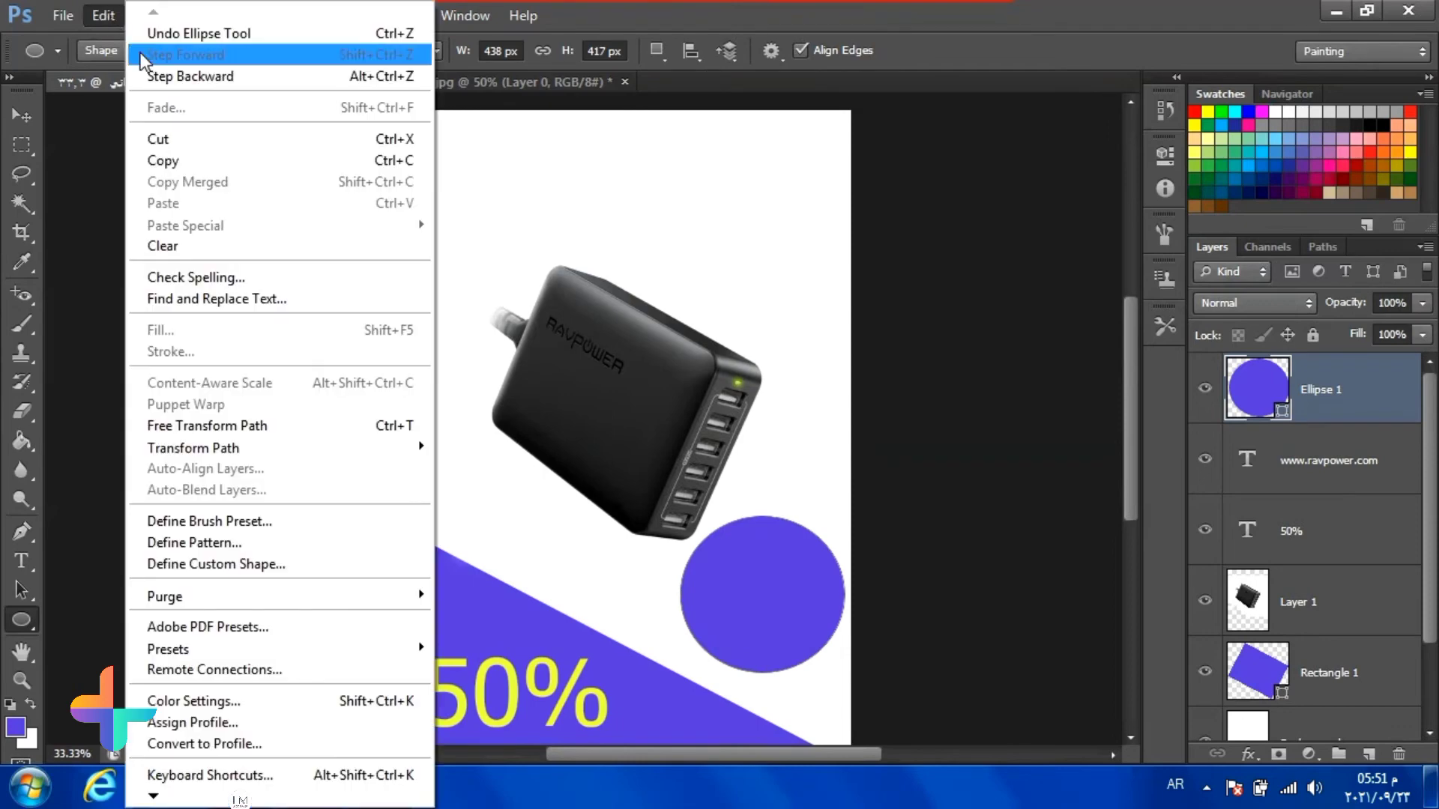
{"action": "left_click", "coordinate": [1323, 384]}
{"action": "key", "text": "h"}
{"action": "double_click", "coordinate": [1372, 390]}
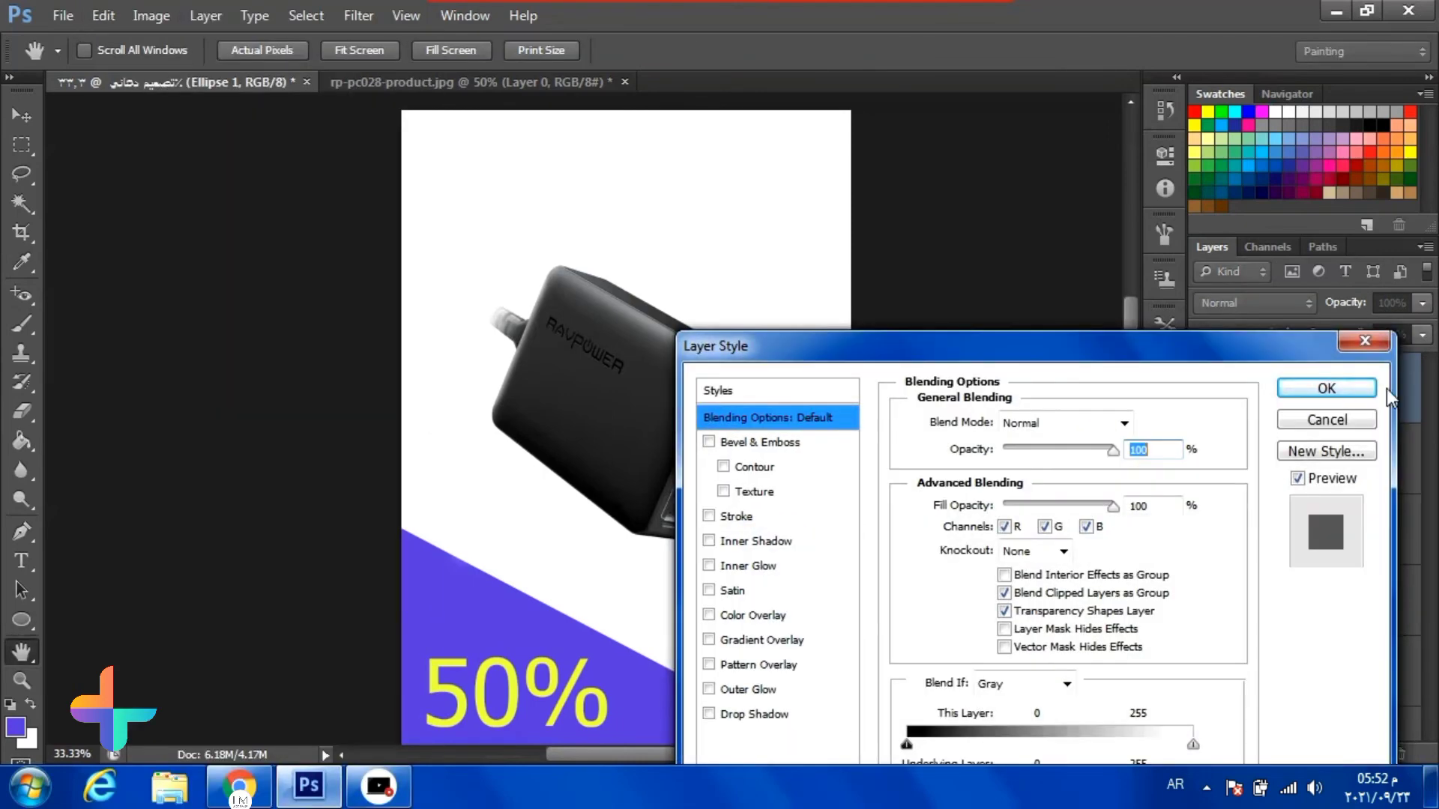
{"action": "left_click", "coordinate": [1388, 388]}
{"action": "key", "text": "u"}
{"action": "left_click_drag", "start_coordinate": [1365, 368], "coordinate": [1399, 753]}
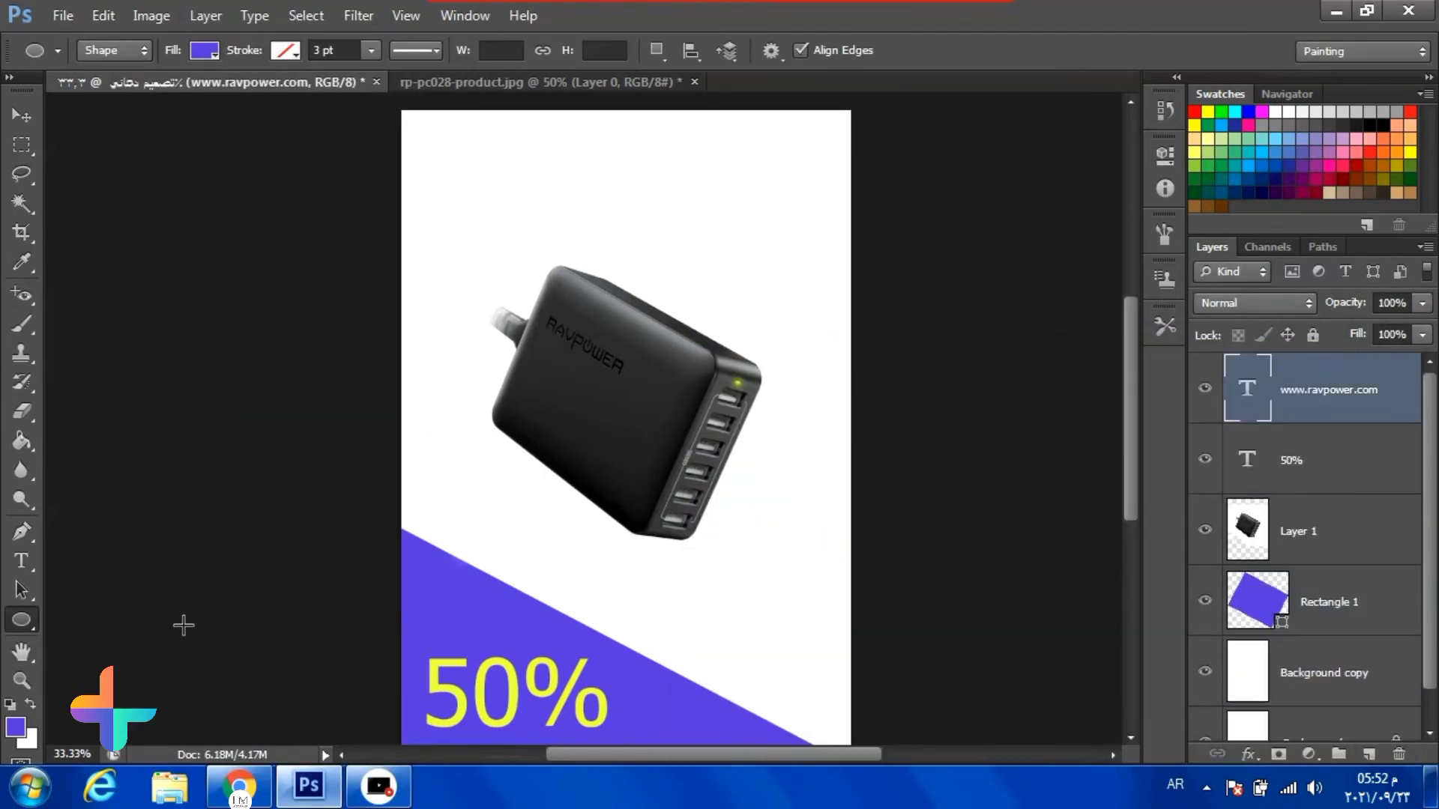
Set the foreground colour to bright yellow and draw an ellipse of about 459 x 468 px below the charger, overlapping the page's right edge
{"action": "left_click", "coordinate": [18, 731]}
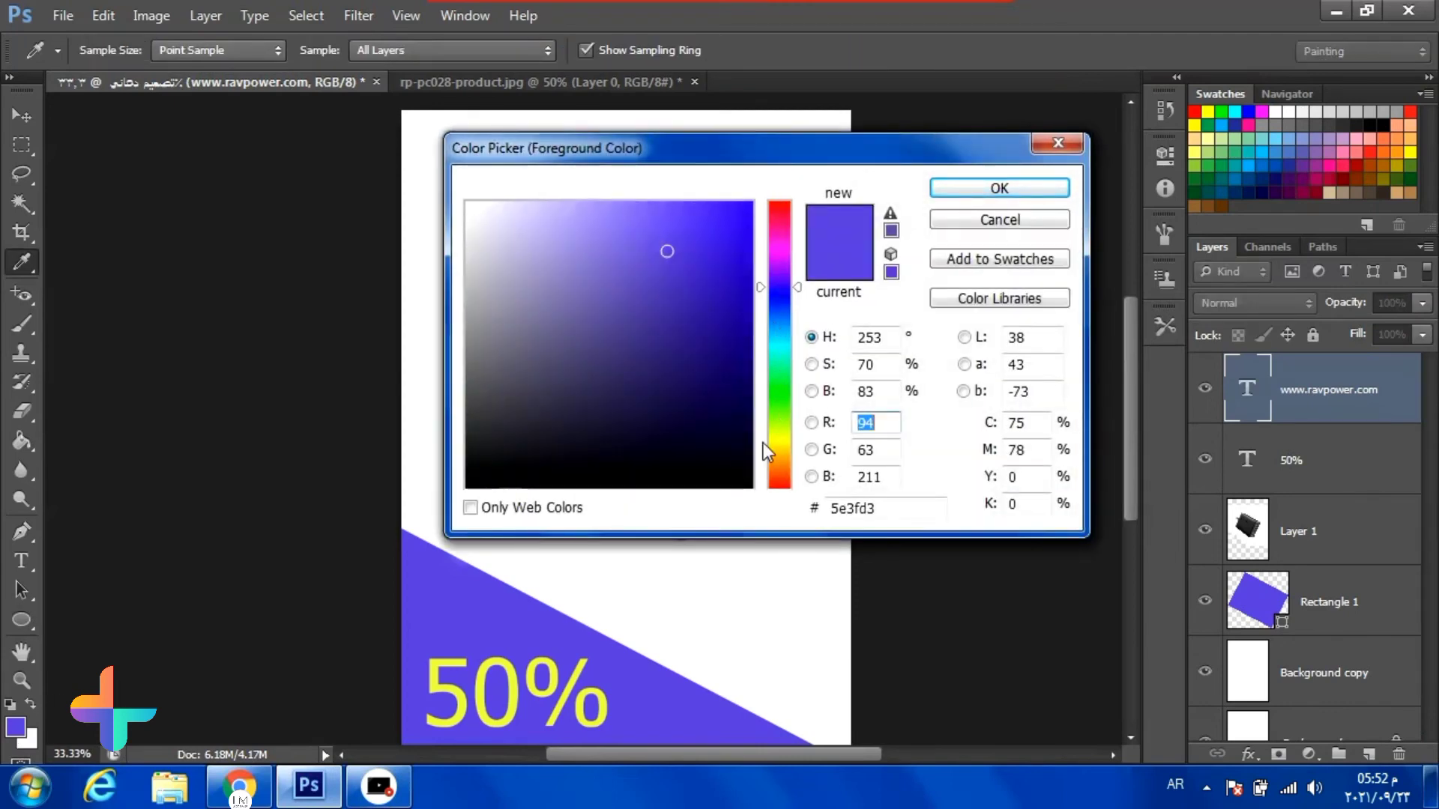
{"action": "left_click", "coordinate": [779, 436]}
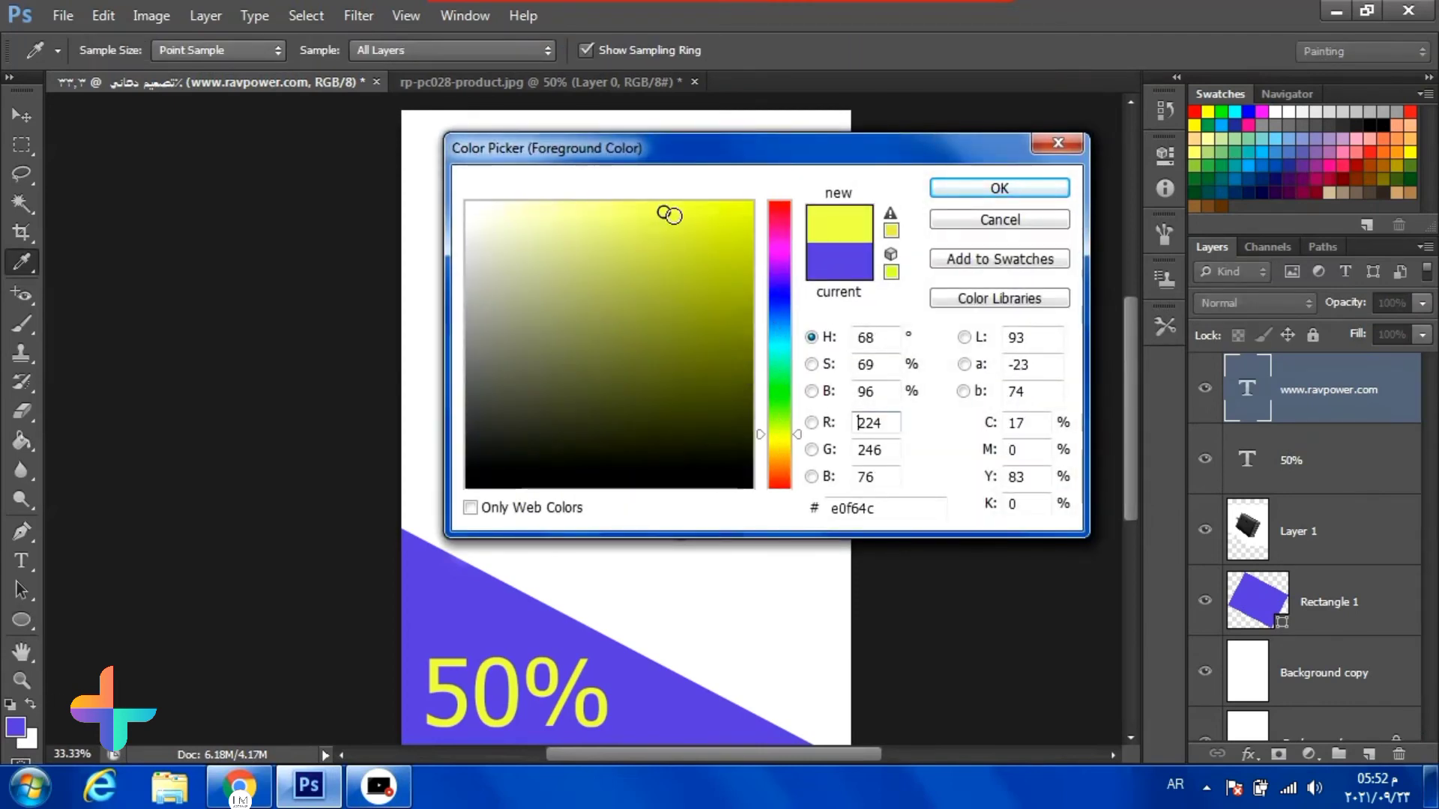
{"action": "left_click", "coordinate": [996, 188]}
{"action": "left_click_drag", "start_coordinate": [720, 509], "coordinate": [885, 673]}
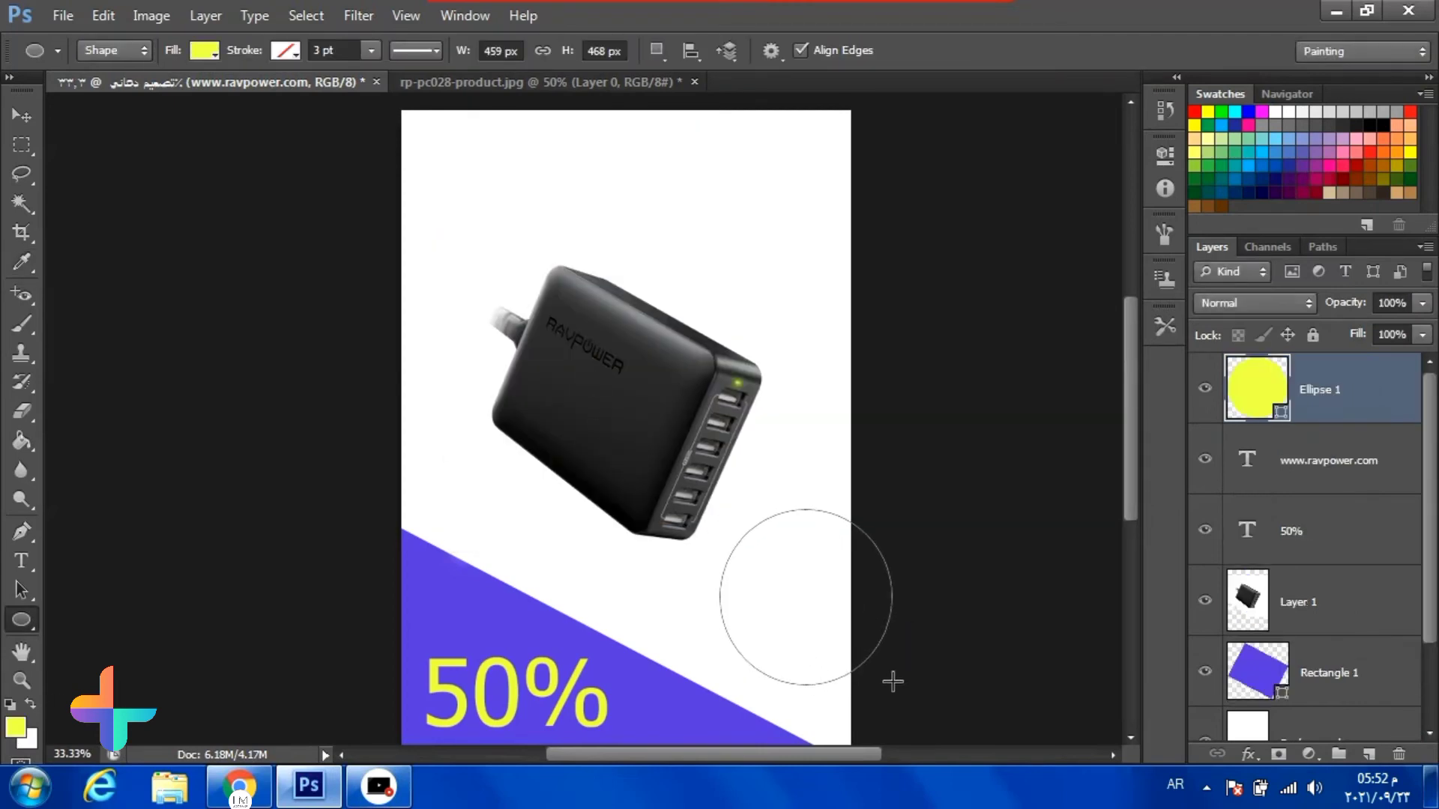
Move the yellow circle inward so it lies fully inside the page, between the charger's lower corner and the violet block
{"action": "key", "text": "v"}
{"action": "left_click_drag", "start_coordinate": [759, 631], "coordinate": [732, 633]}
{"action": "left_click", "coordinate": [658, 721]}
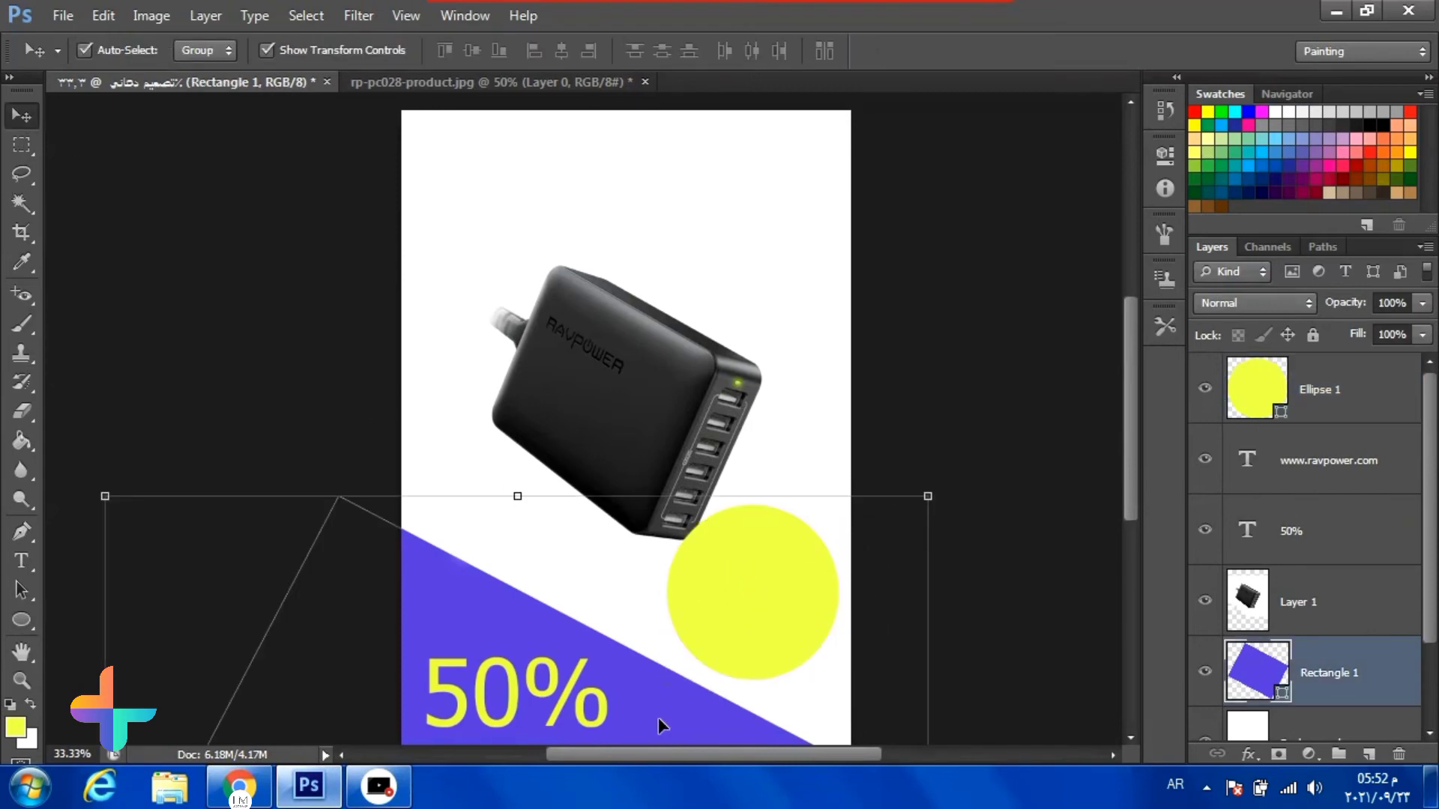
Start an empty text layer on the yellow circle and move it above the ellipse in the layer stack
{"action": "left_click", "coordinate": [21, 560]}
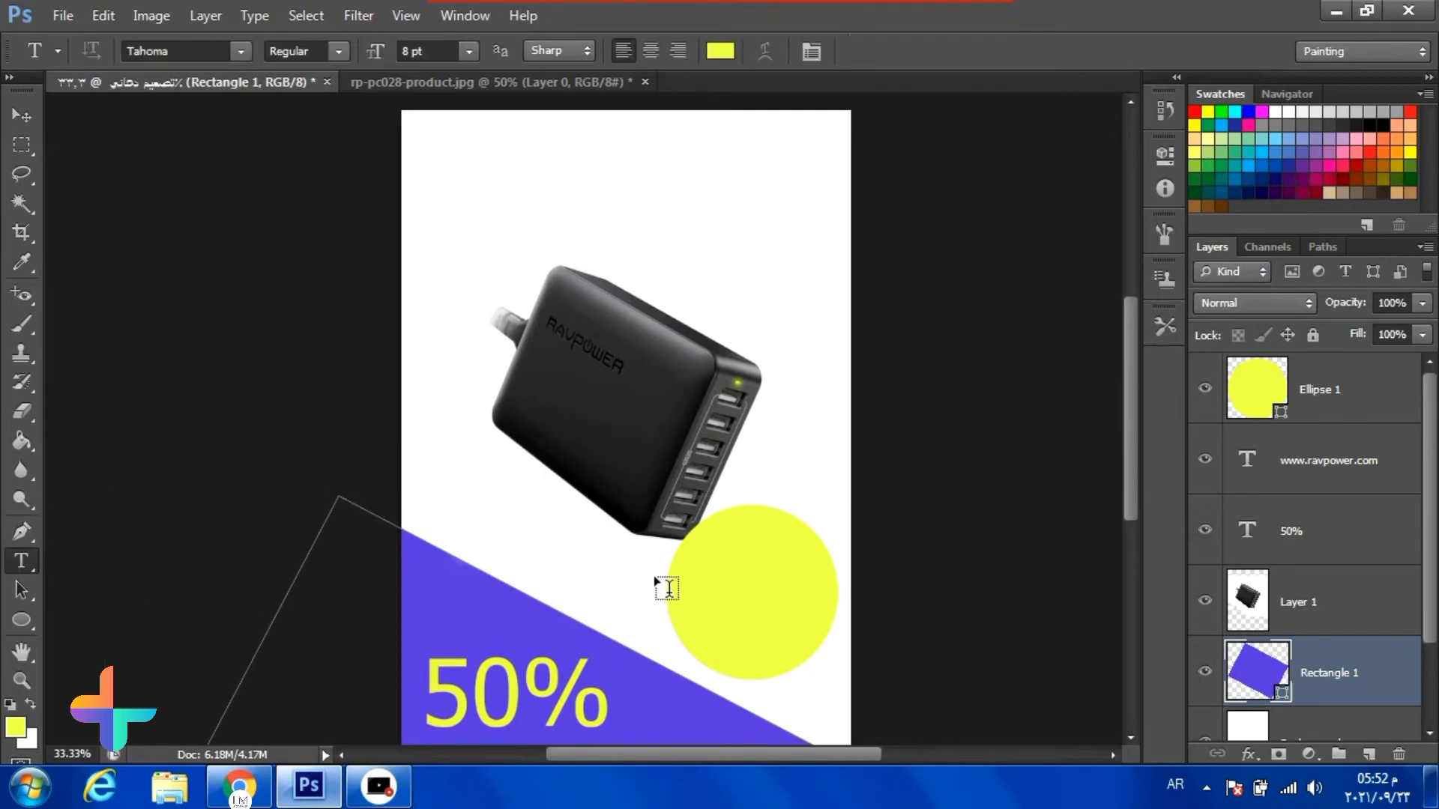
{"action": "left_click", "coordinate": [763, 571]}
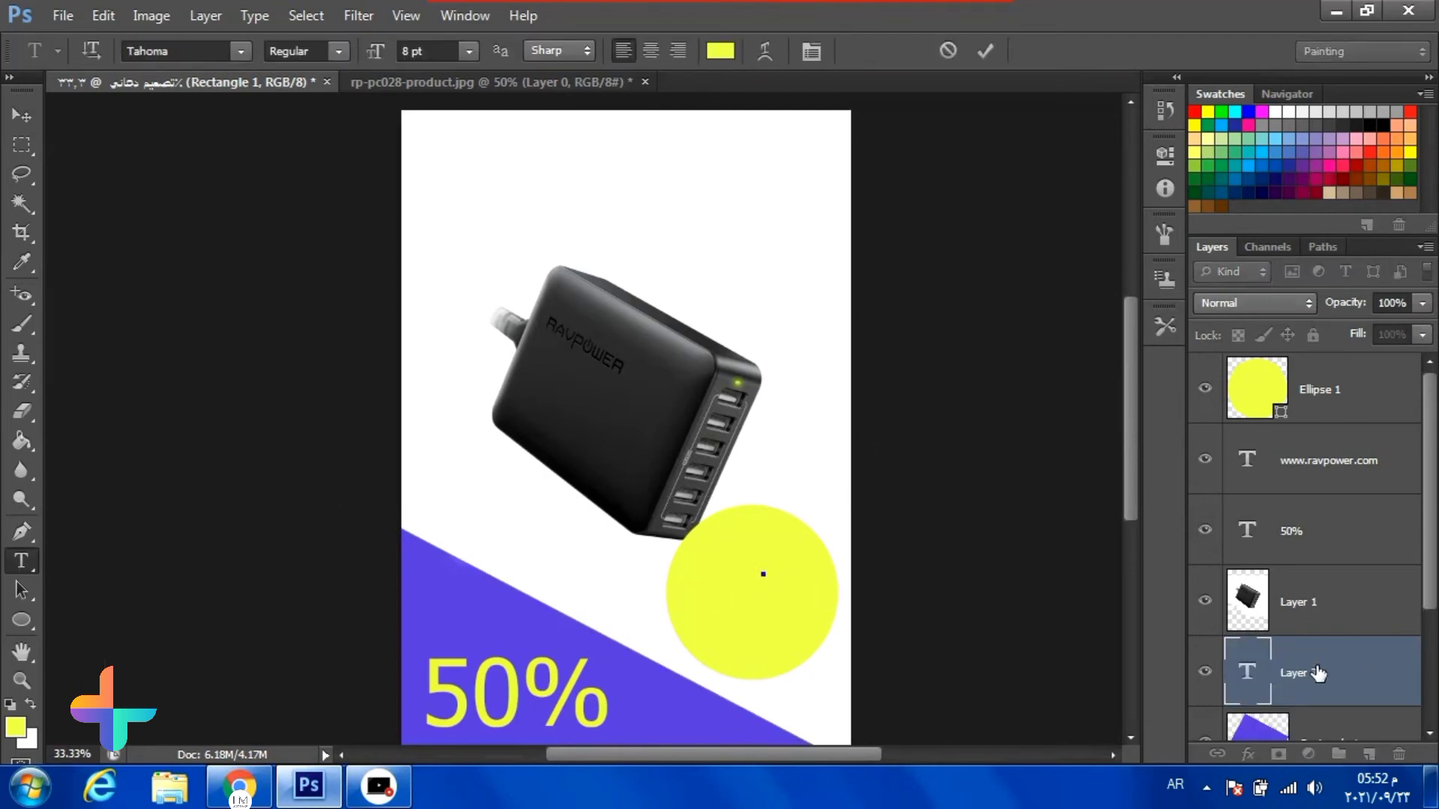
{"action": "left_click_drag", "start_coordinate": [1319, 674], "coordinate": [1296, 384]}
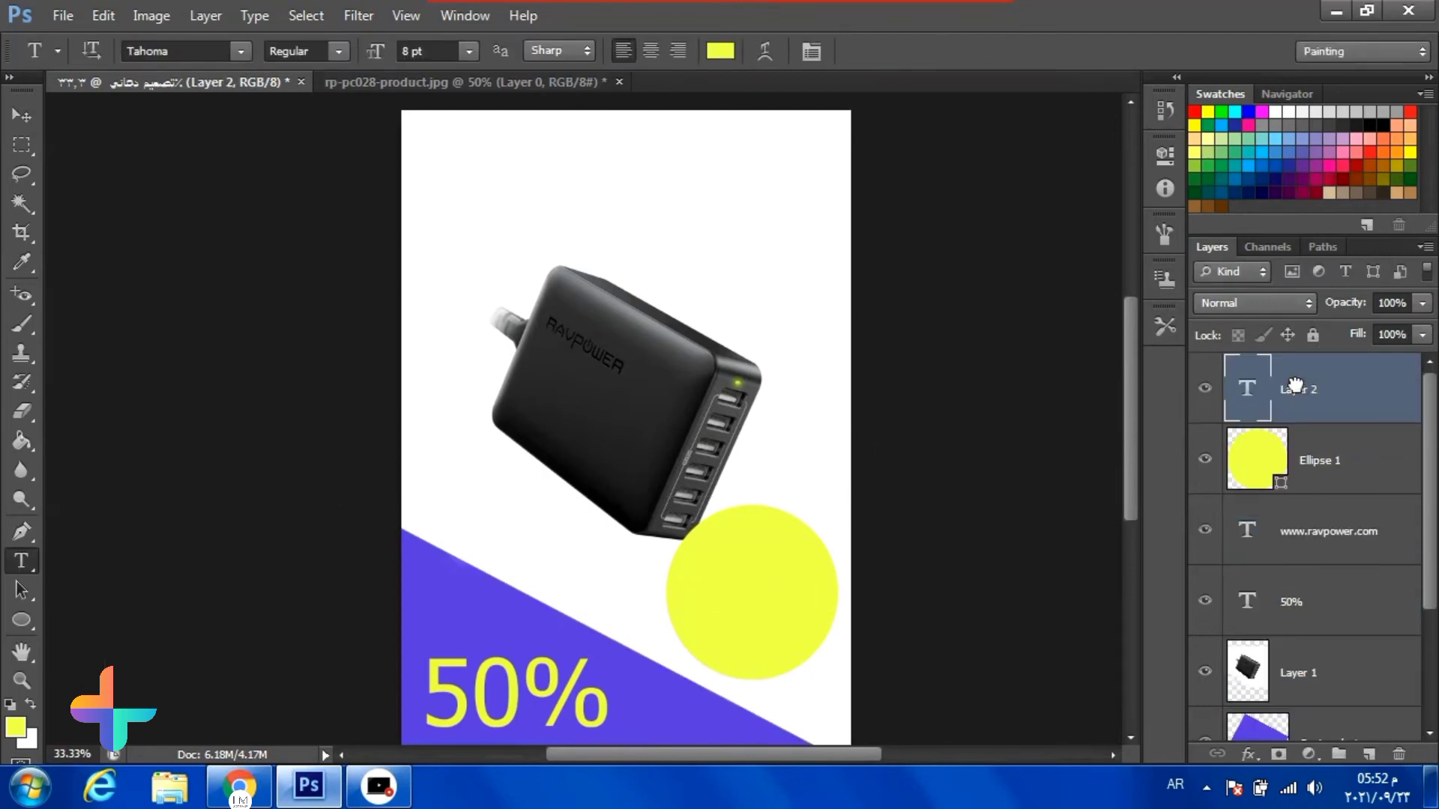
Add the price text "25$" at 46 pt on the yellow circle
{"action": "left_click", "coordinate": [740, 583]}
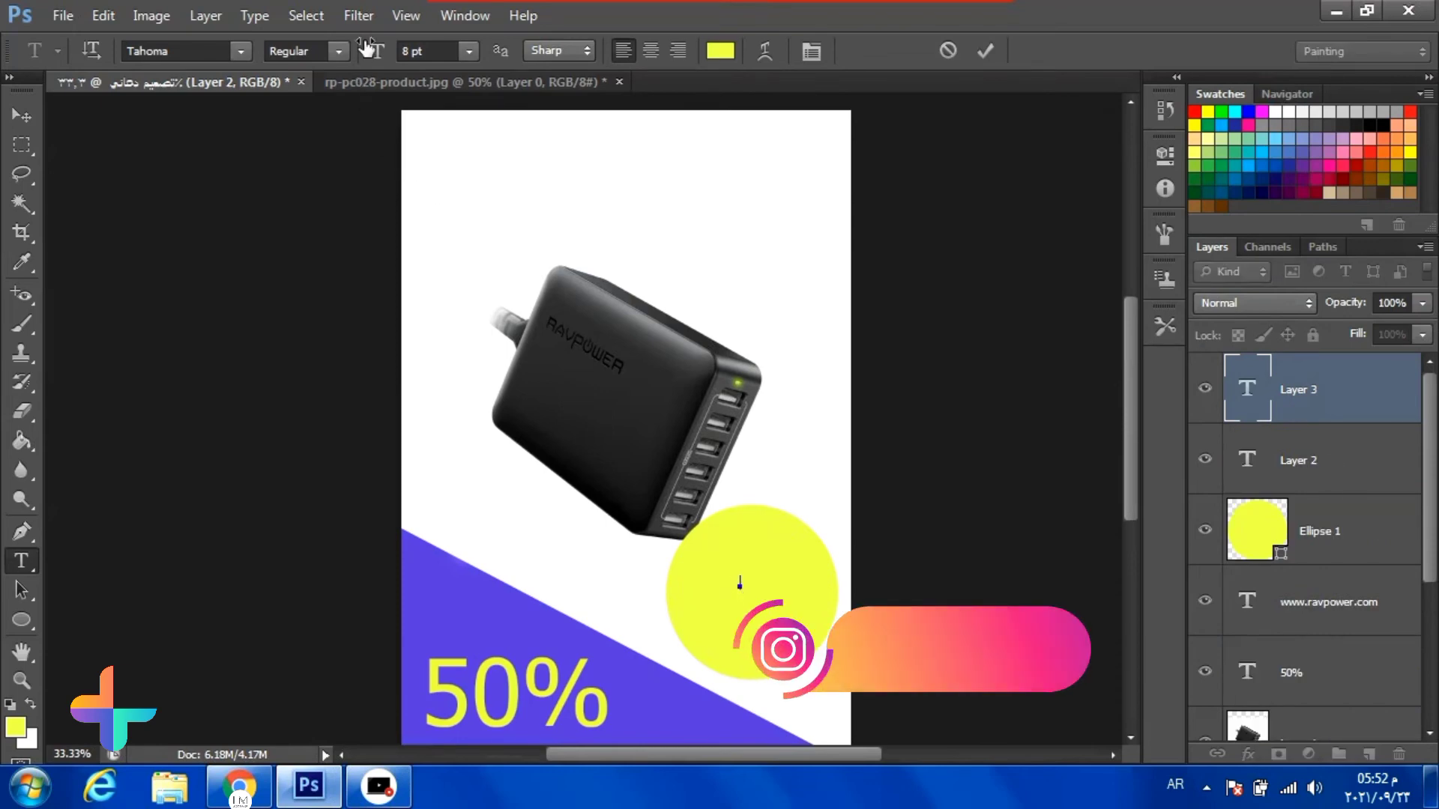
{"action": "left_click", "coordinate": [424, 50]}
{"action": "type", "text": "46"}
{"action": "key", "text": "Return"}
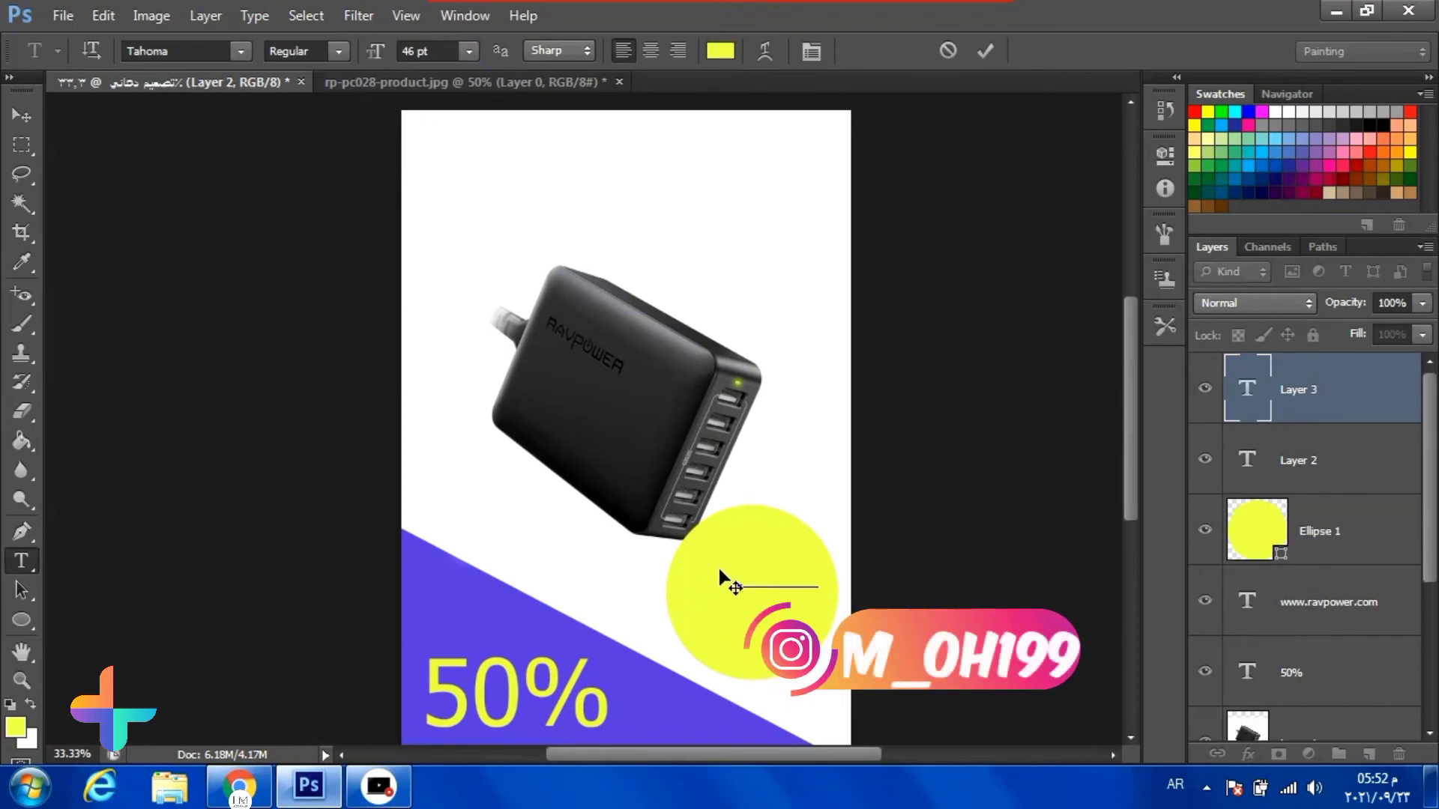
{"action": "type", "text": "$"}
Recolour the whole price text bright red
{"action": "key", "text": "ctrl+a"}
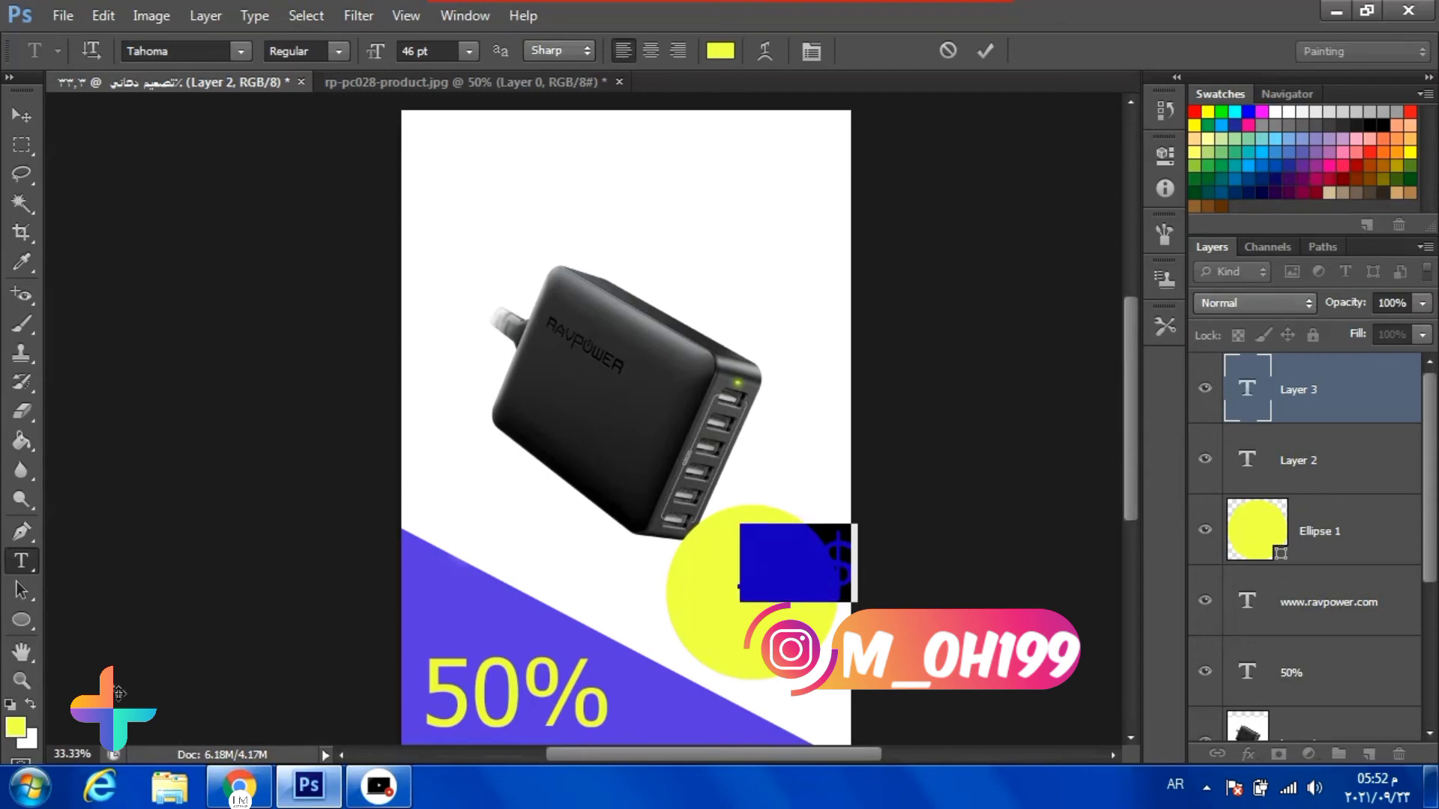
{"action": "left_click", "coordinate": [722, 51]}
{"action": "left_click", "coordinate": [782, 294]}
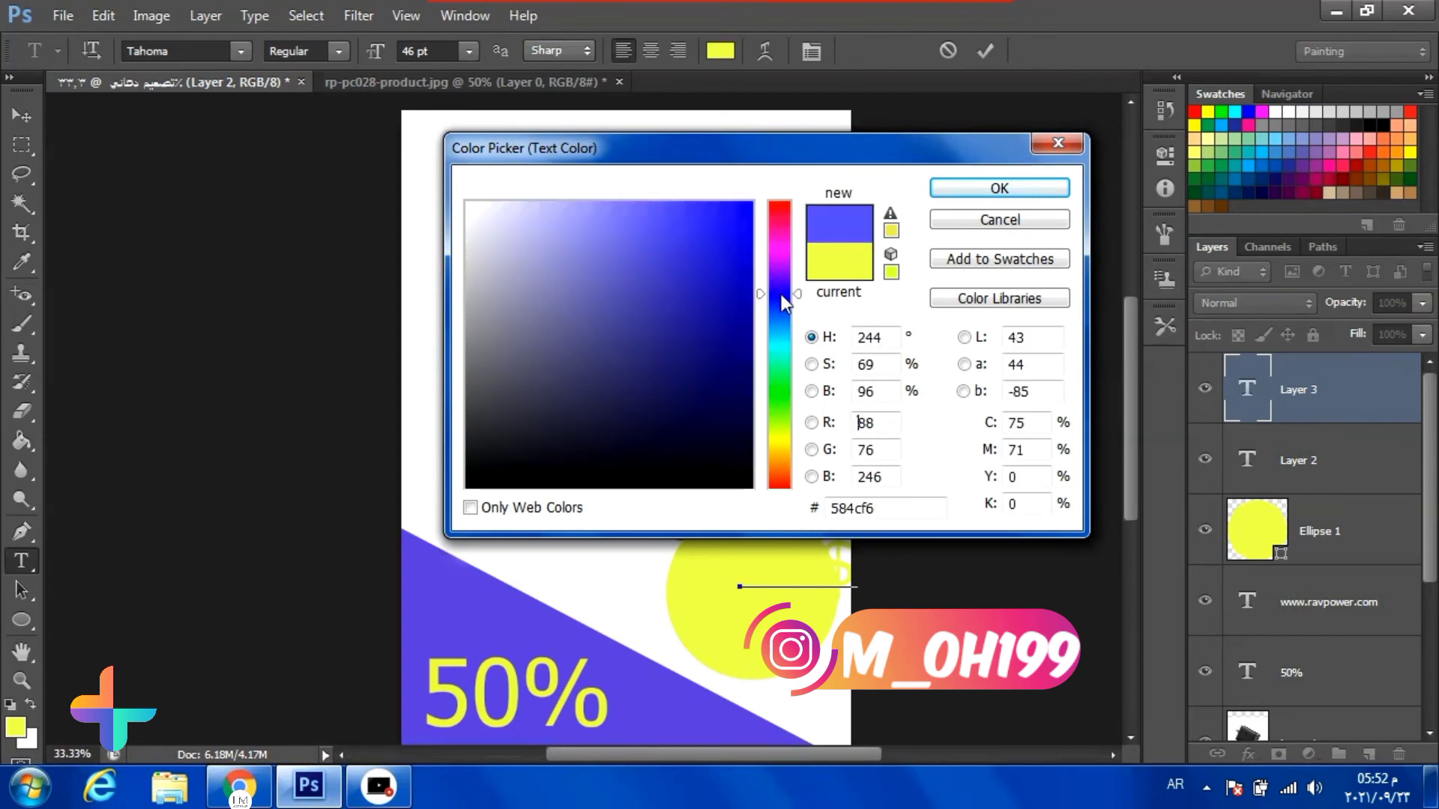
{"action": "left_click", "coordinate": [779, 207]}
{"action": "left_click", "coordinate": [712, 217]}
{"action": "left_click", "coordinate": [965, 189]}
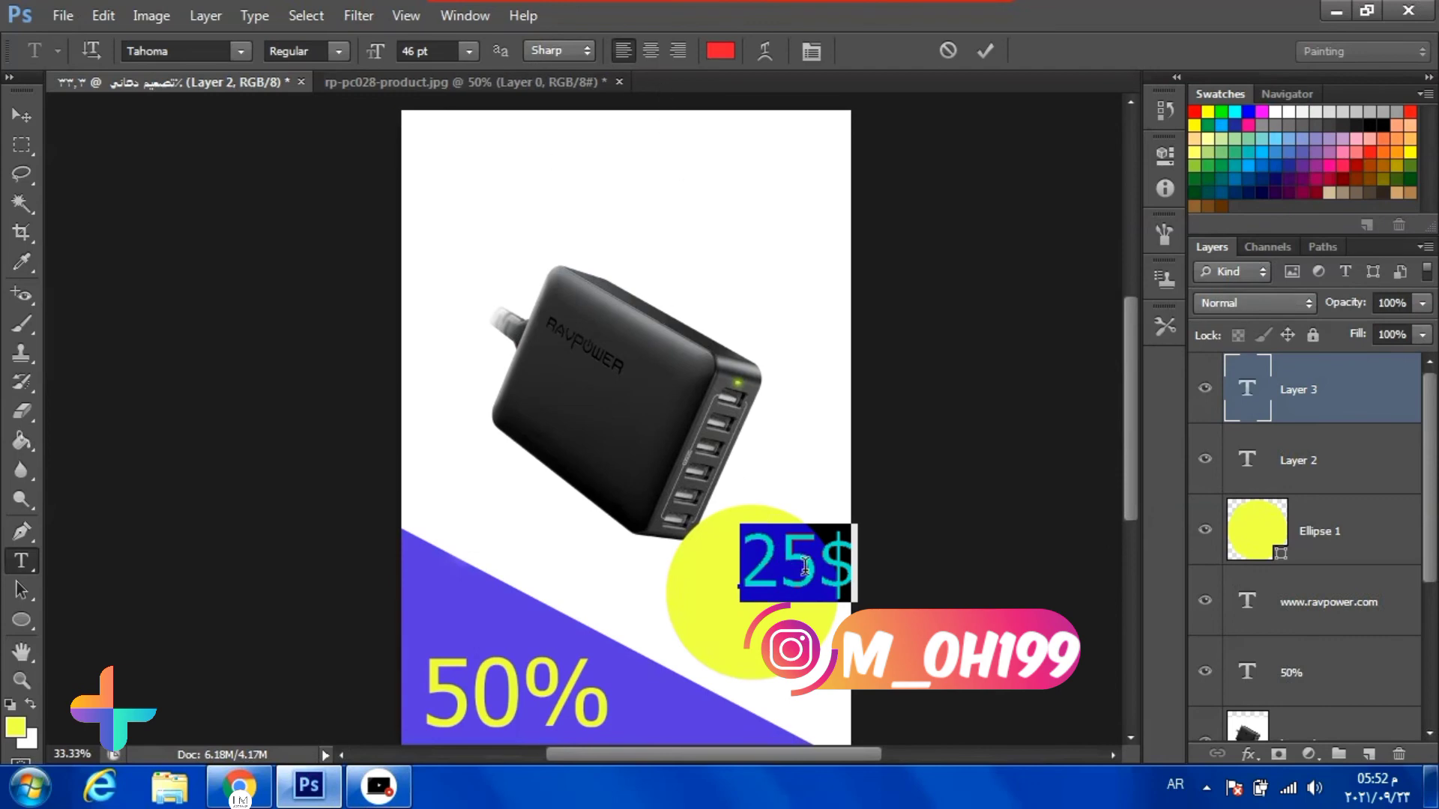
Enlarge the price text slightly and centre it inside the yellow circle
{"action": "left_click_drag", "start_coordinate": [805, 566], "coordinate": [757, 652]}
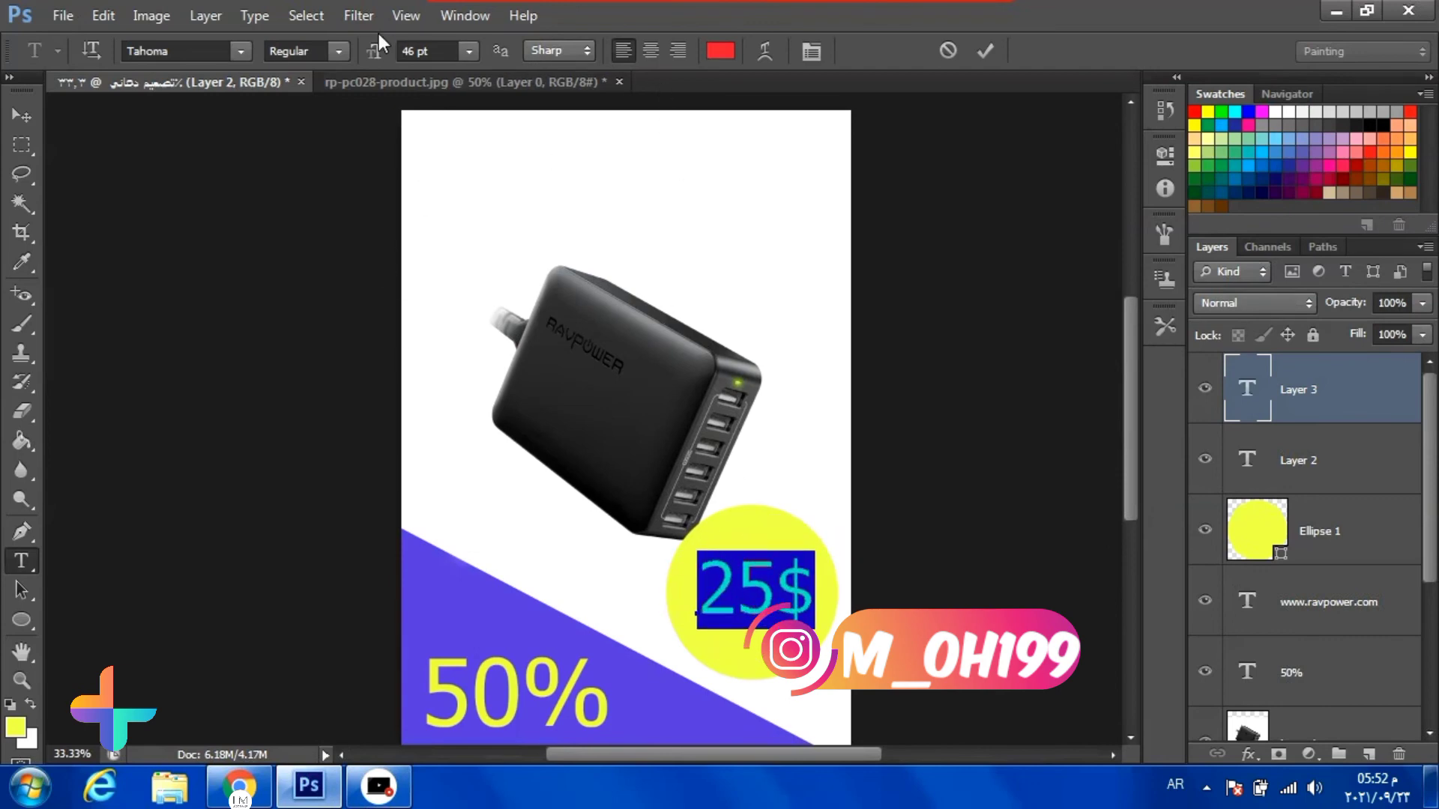
{"action": "left_click_drag", "start_coordinate": [377, 51], "coordinate": [397, 51]}
{"action": "left_click", "coordinate": [21, 115]}
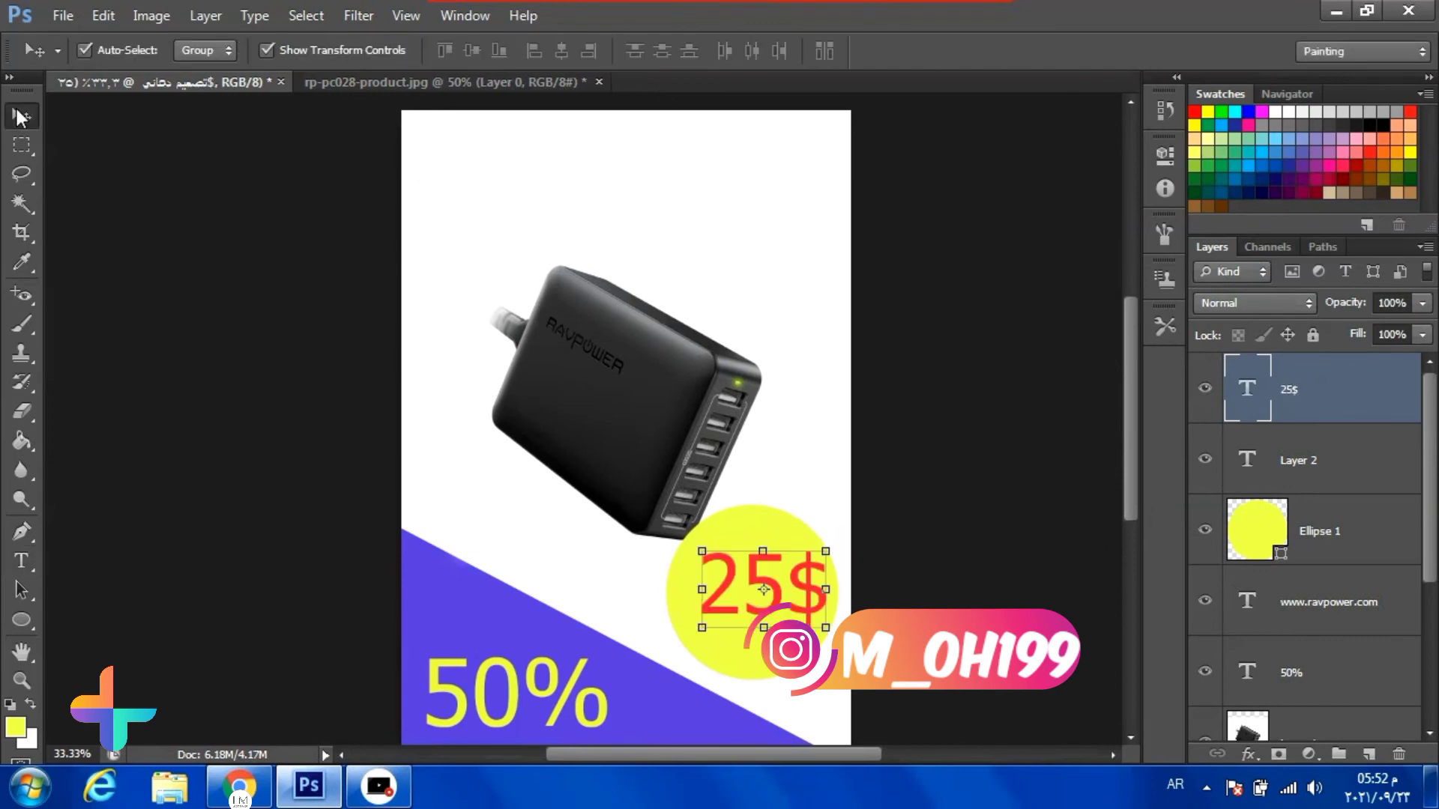
{"action": "left_click_drag", "start_coordinate": [789, 613], "coordinate": [782, 616]}
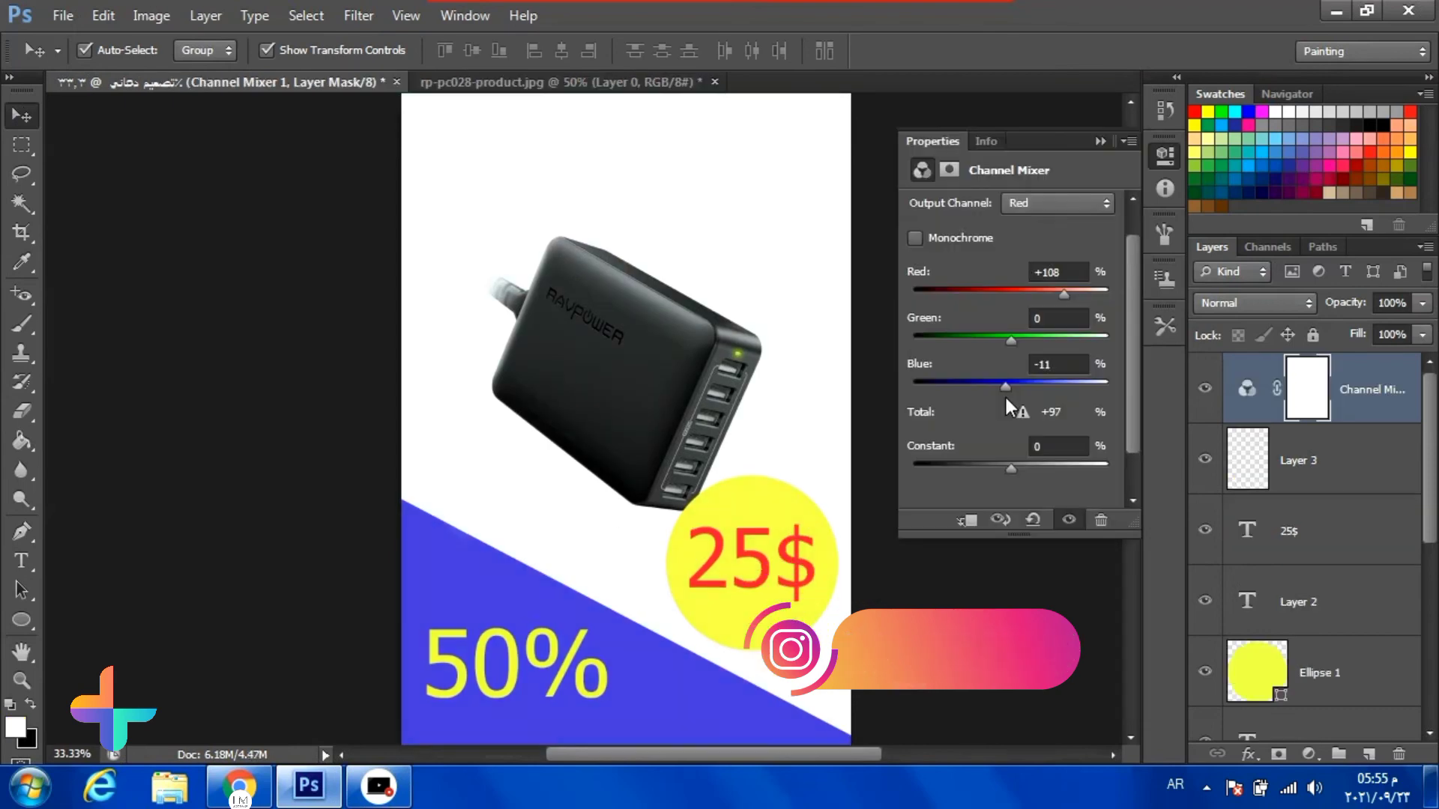
Set the Channel Mixer's red output channel to 0% blue and a constant of -11%
{"action": "left_click_drag", "start_coordinate": [1006, 398], "coordinate": [1011, 397]}
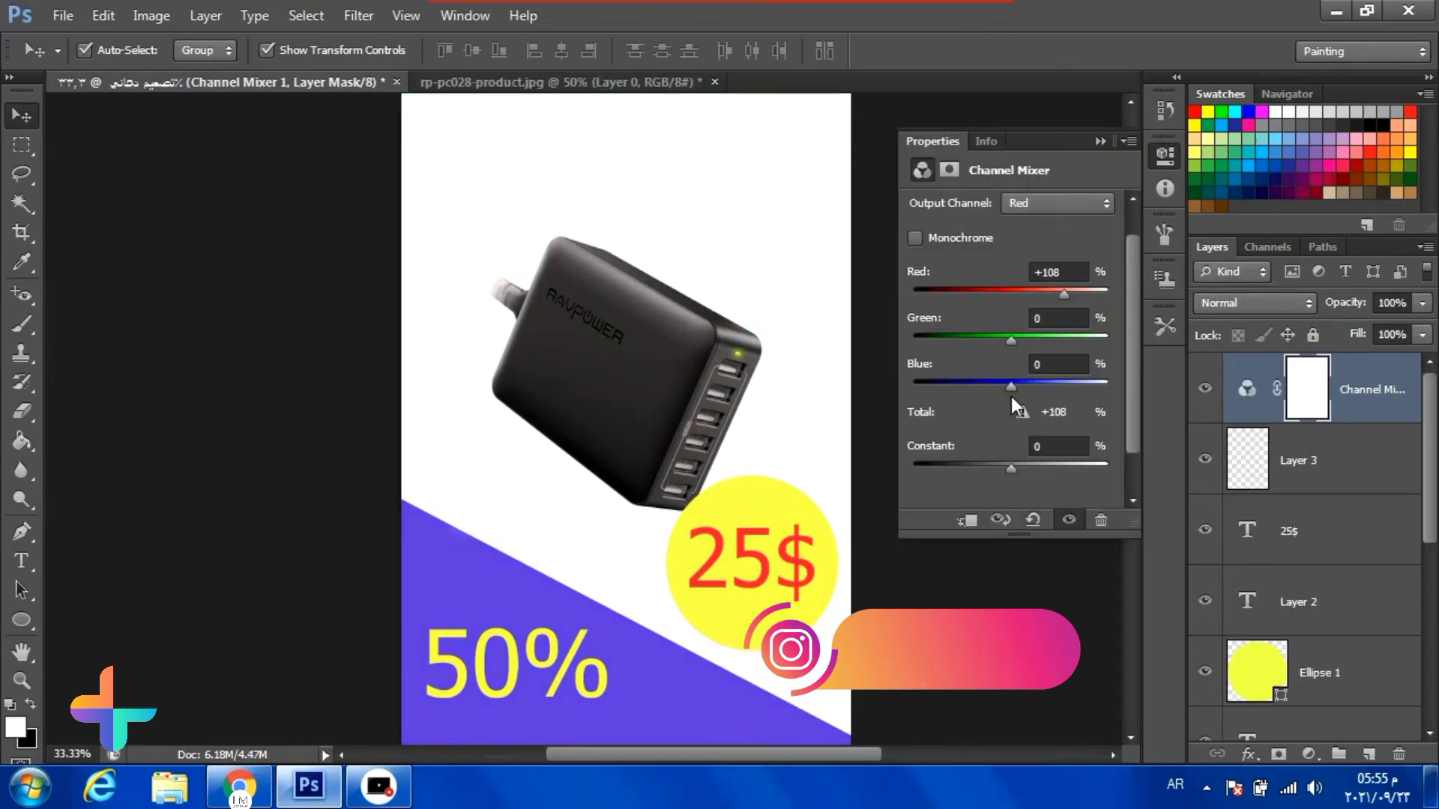
{"action": "mouse_move", "coordinate": [1011, 468]}
{"action": "left_mouse_down"}
{"action": "mouse_move", "coordinate": [992, 475]}
{"action": "mouse_move", "coordinate": [1004, 471]}
{"action": "left_mouse_up"}
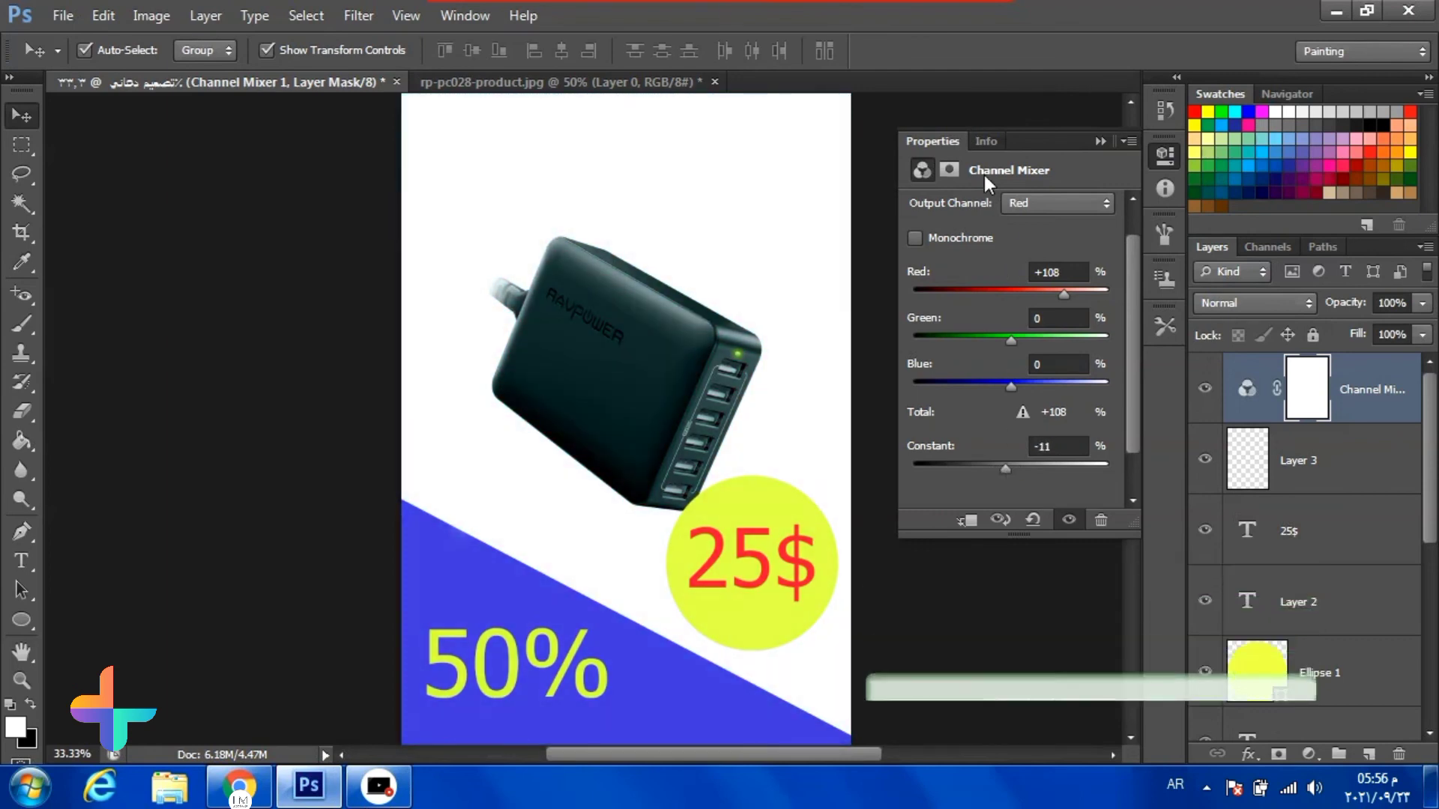
{"action": "left_click", "coordinate": [985, 141]}
{"action": "left_click", "coordinate": [952, 142]}
Clip the Channel Mixer adjustment to the layer directly beneath it and collapse its settings
{"action": "scroll", "coordinate": [1031, 300], "scroll_direction": "down", "scroll_amount": 2}
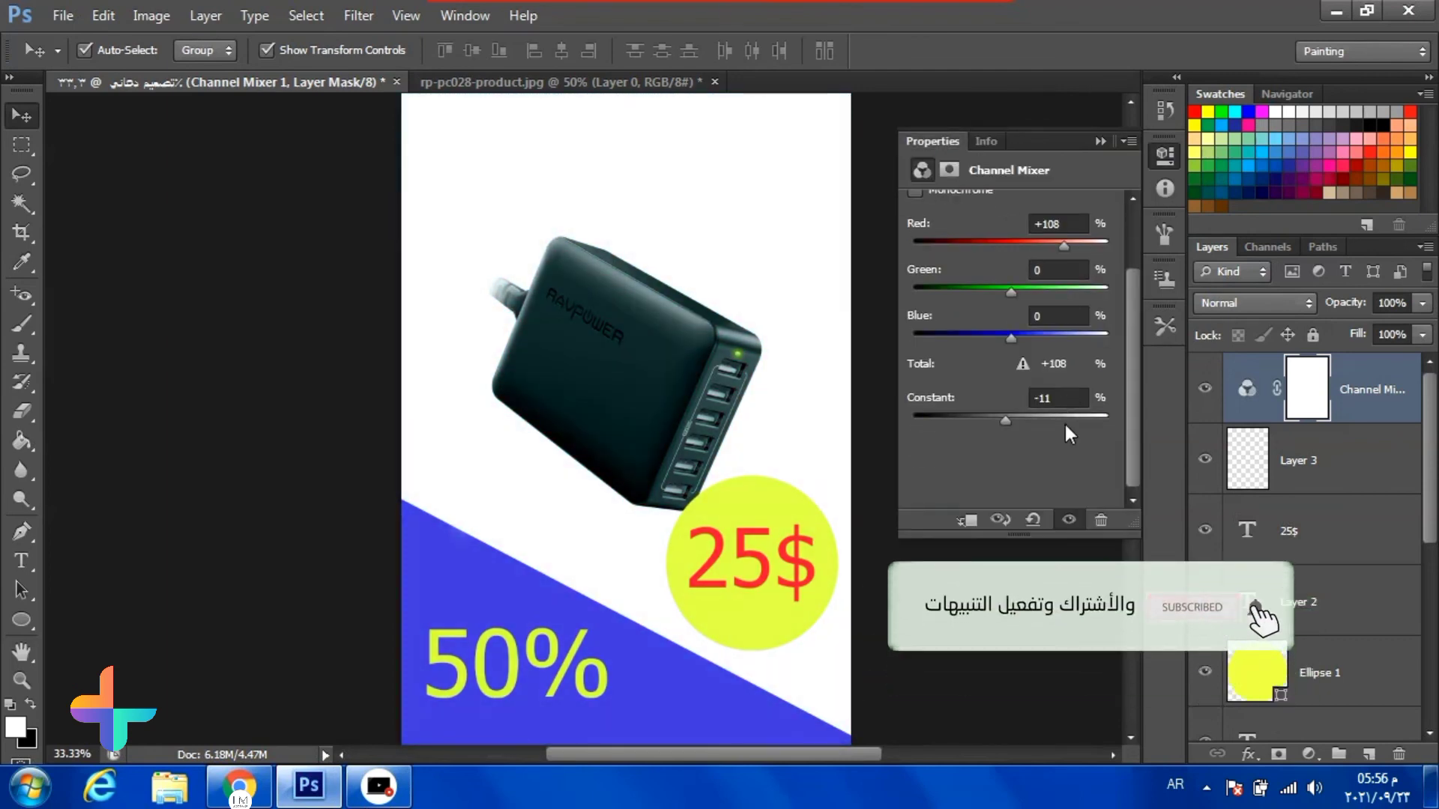
{"action": "left_click", "coordinate": [972, 518]}
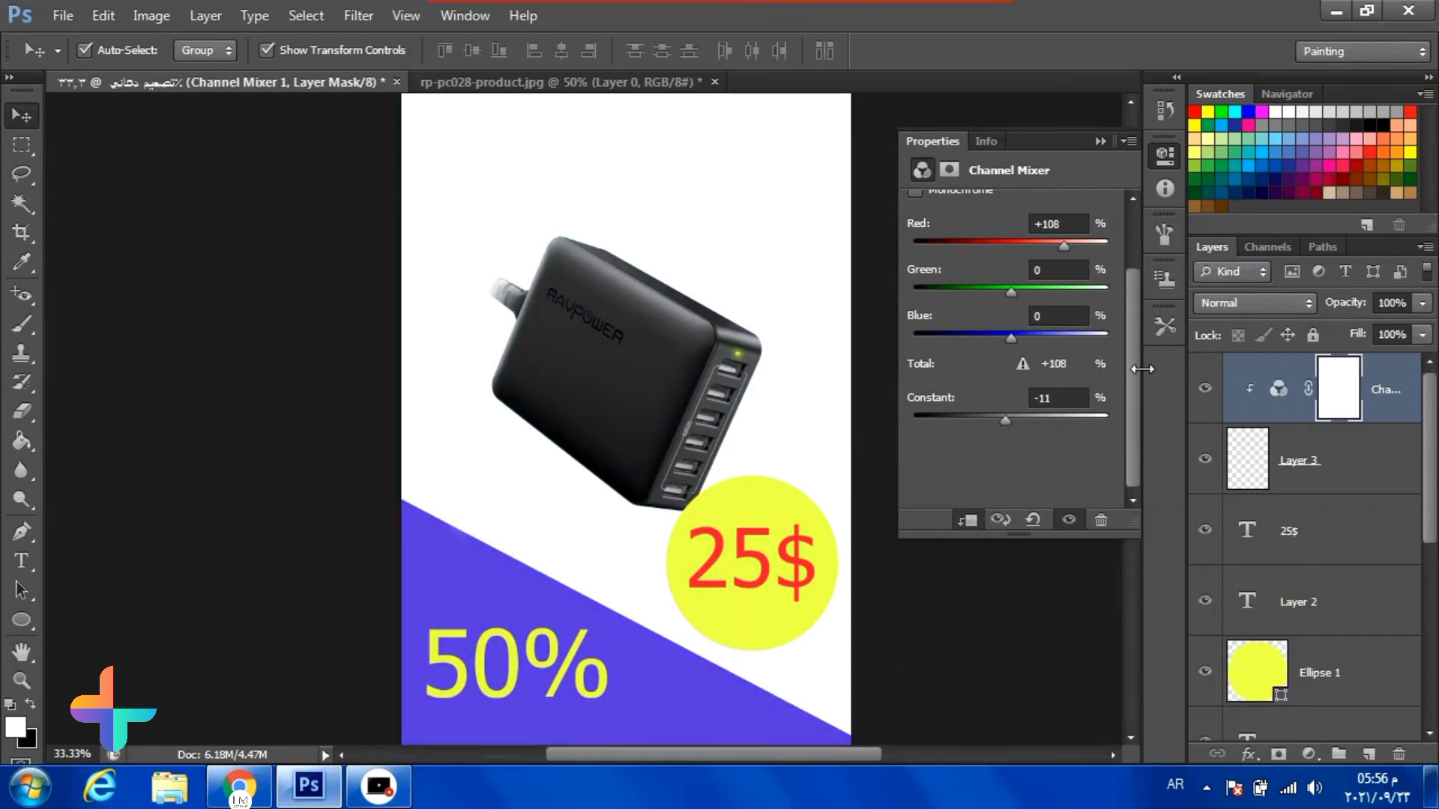
{"action": "left_click_drag", "start_coordinate": [1135, 414], "coordinate": [1122, 242]}
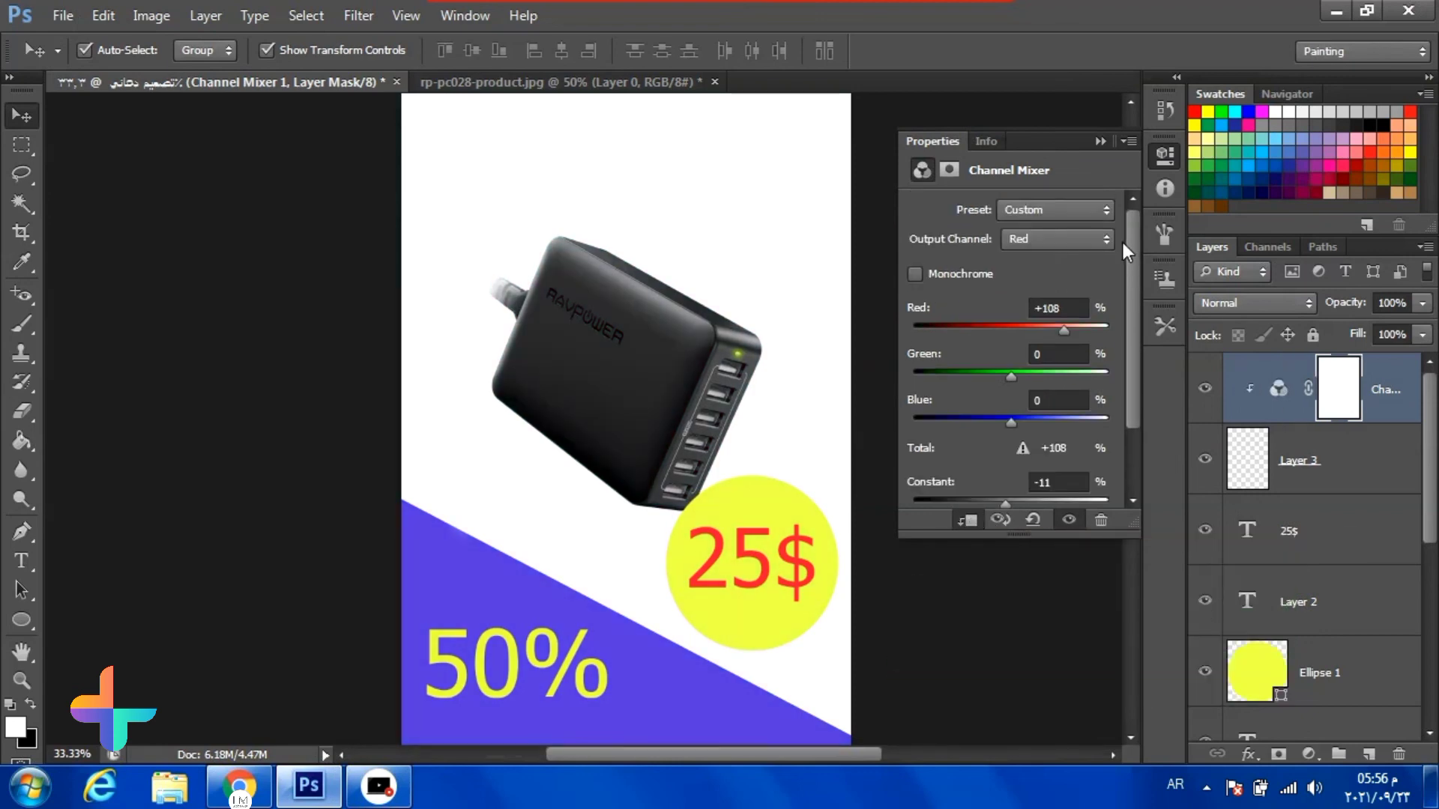
{"action": "left_click", "coordinate": [1096, 140]}
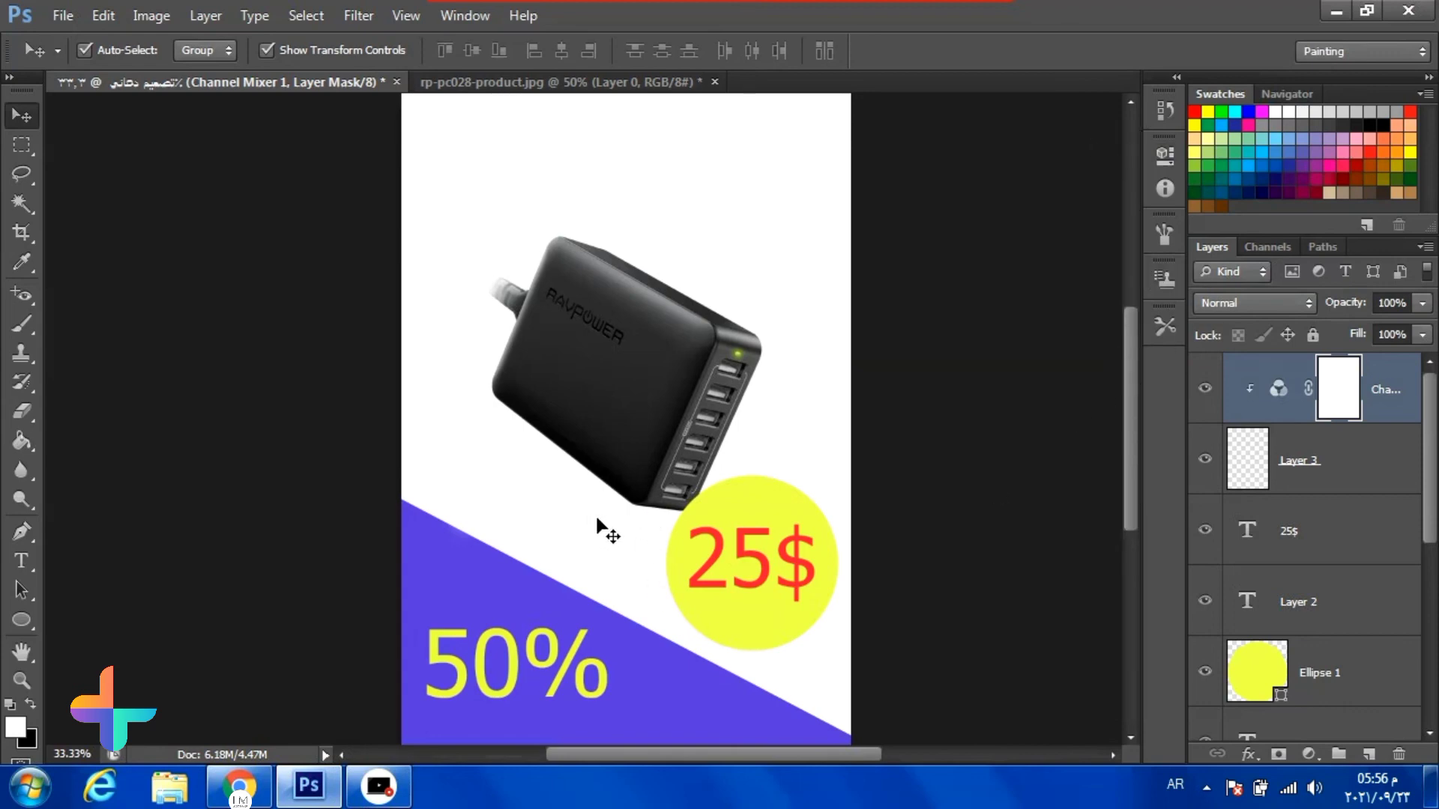
Inspect the charger's detail at 100% and the complete poster layout at 25%
{"action": "double_click", "coordinate": [26, 684]}
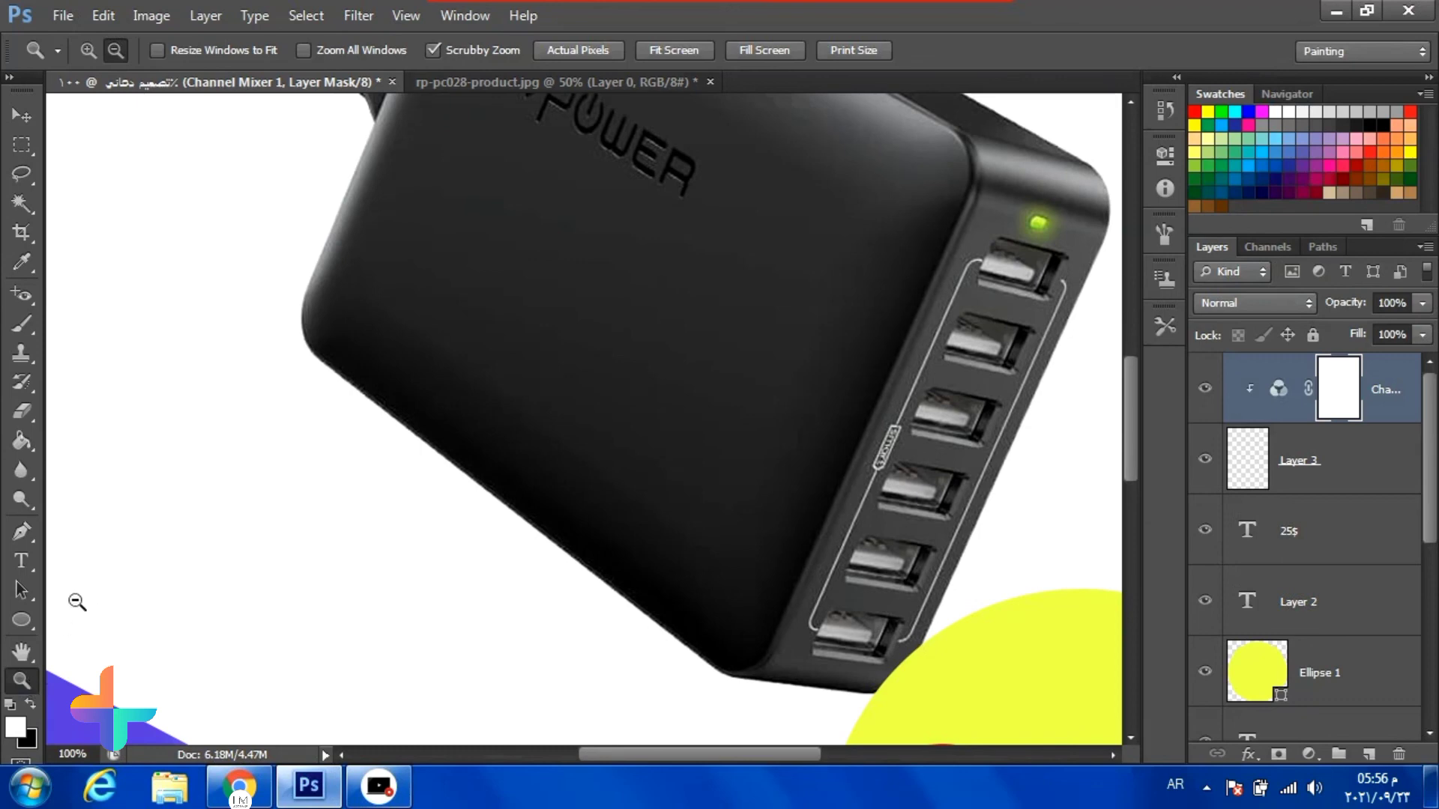
{"action": "left_click", "coordinate": [248, 171], "text": "alt"}
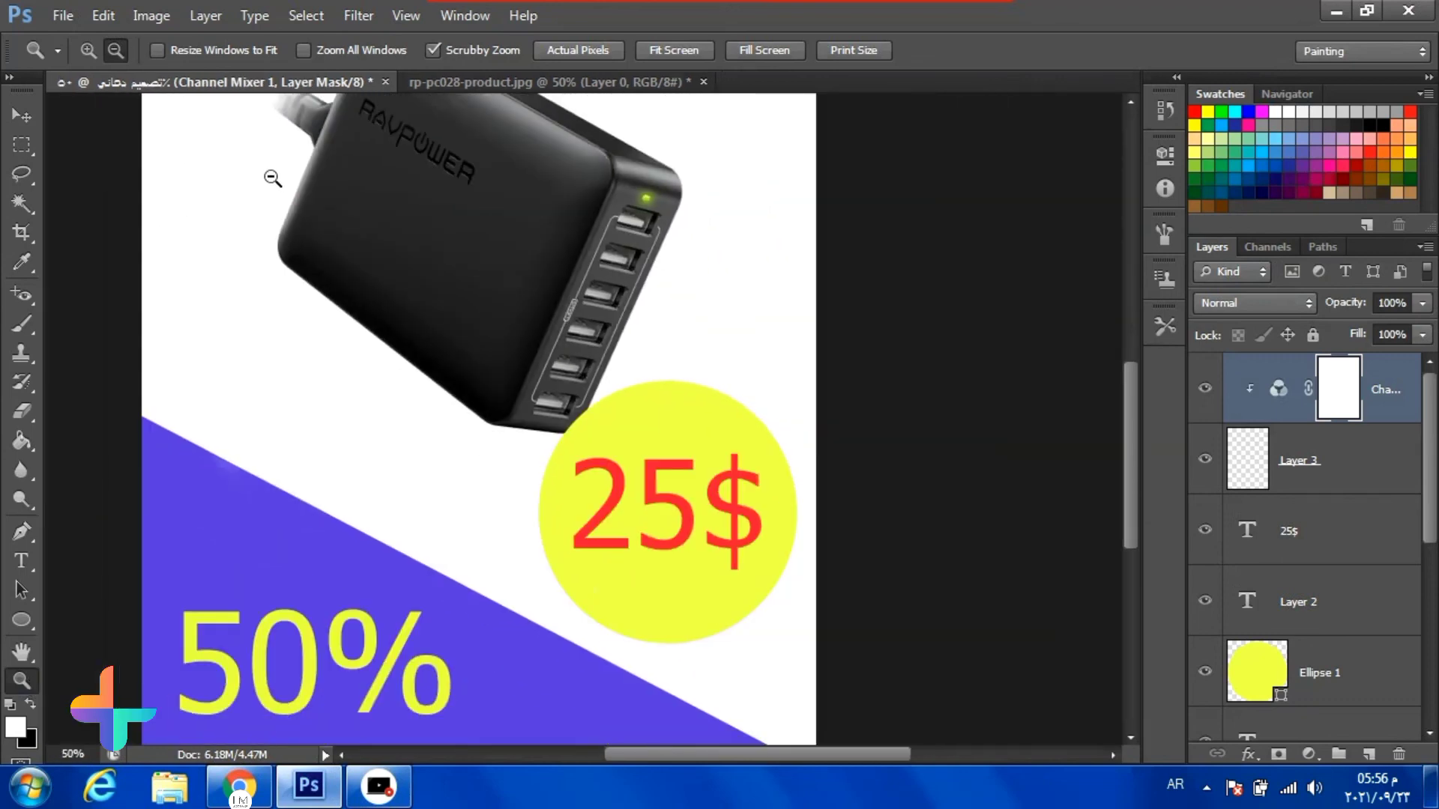
{"action": "right_click", "coordinate": [452, 461]}
{"action": "left_click", "coordinate": [353, 387]}
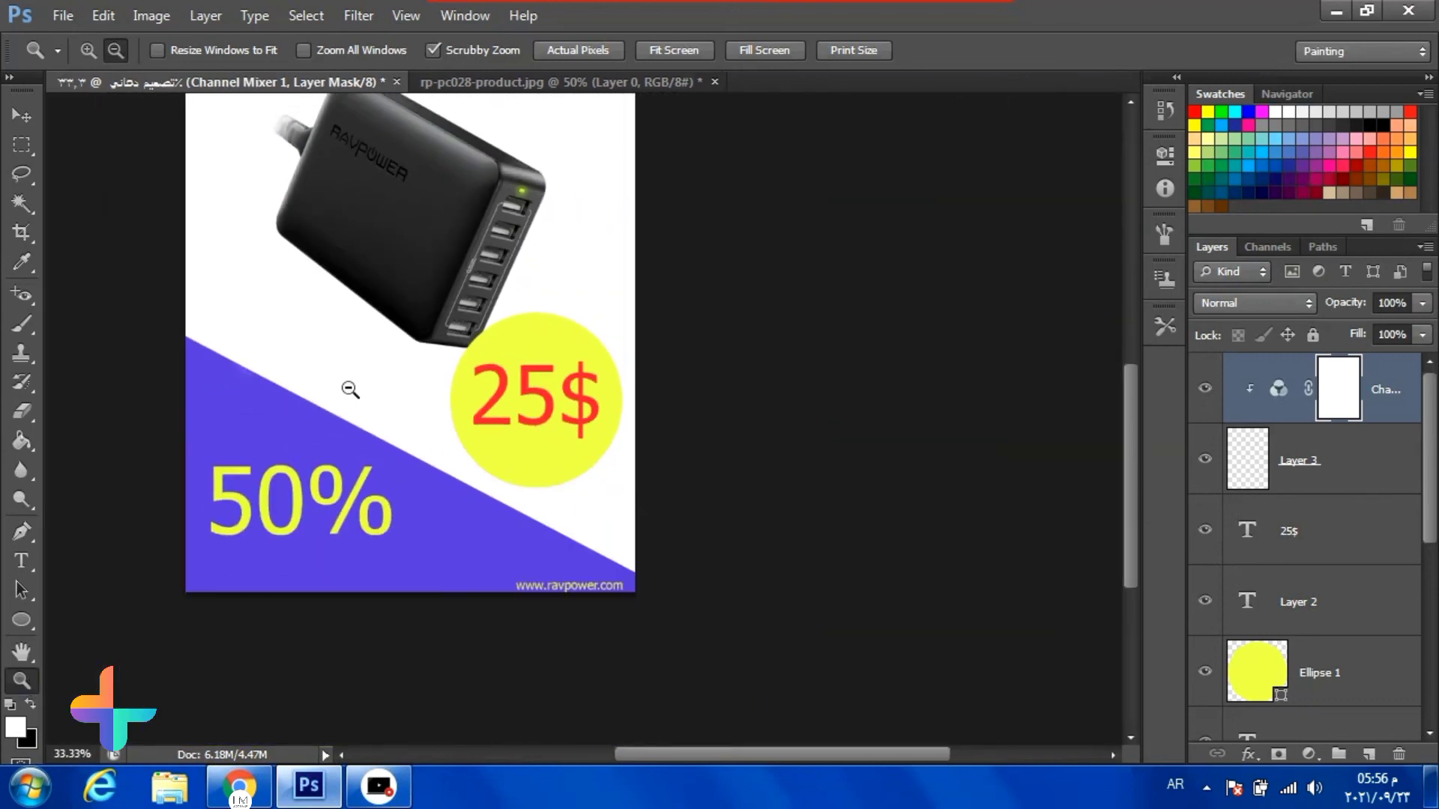
{"action": "left_click", "coordinate": [381, 401], "text": "alt"}
{"action": "left_click", "coordinate": [21, 116]}
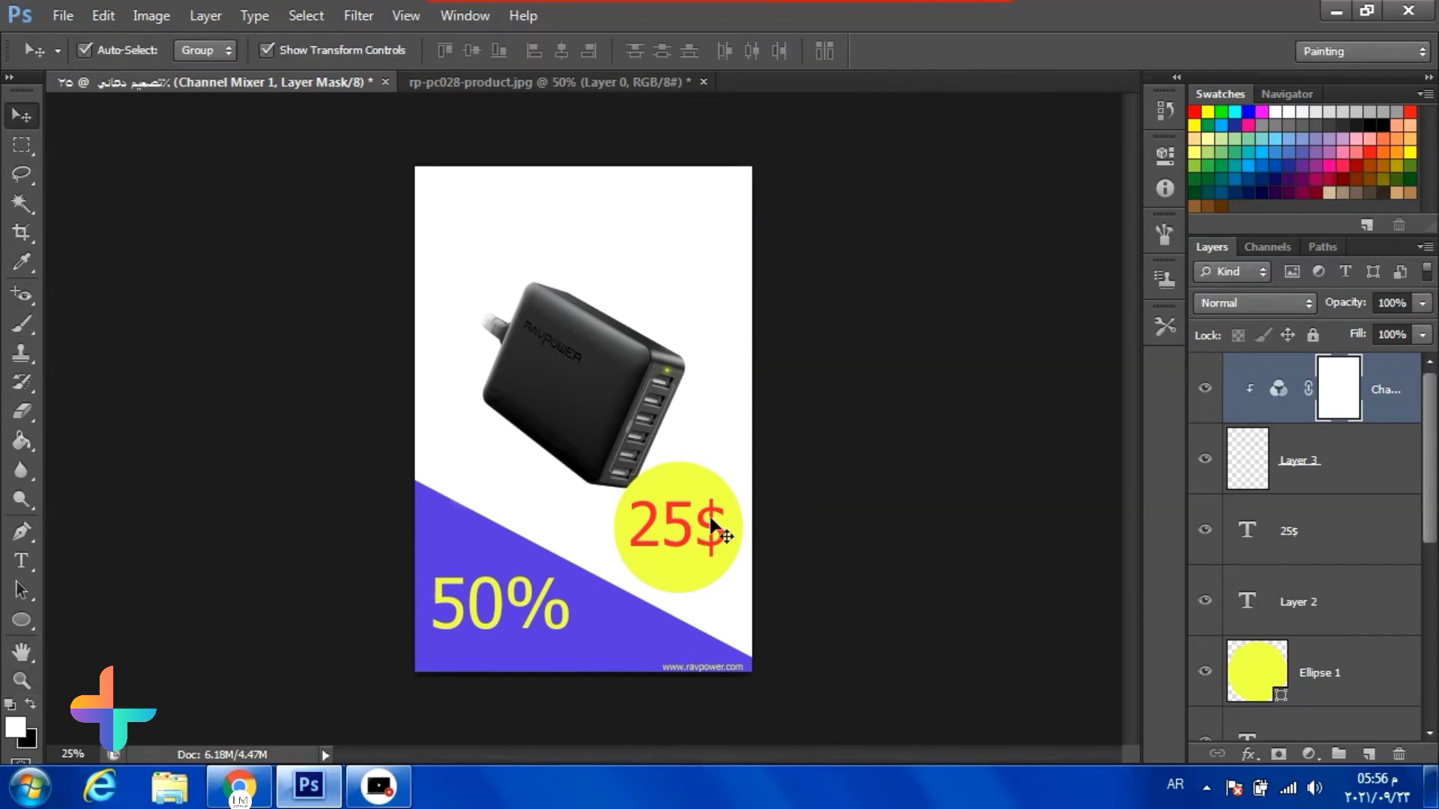